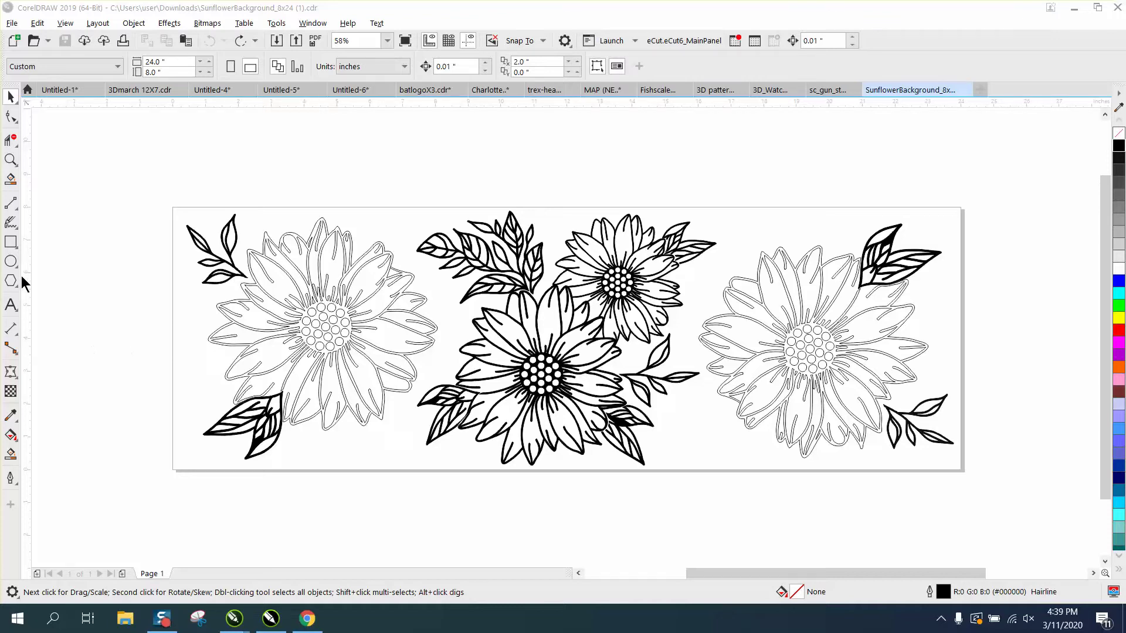
Step: Zoom in on the right sunflower, test a Smart Fill inside it, then undo it
{"action": "left_click", "coordinate": [10, 158]}
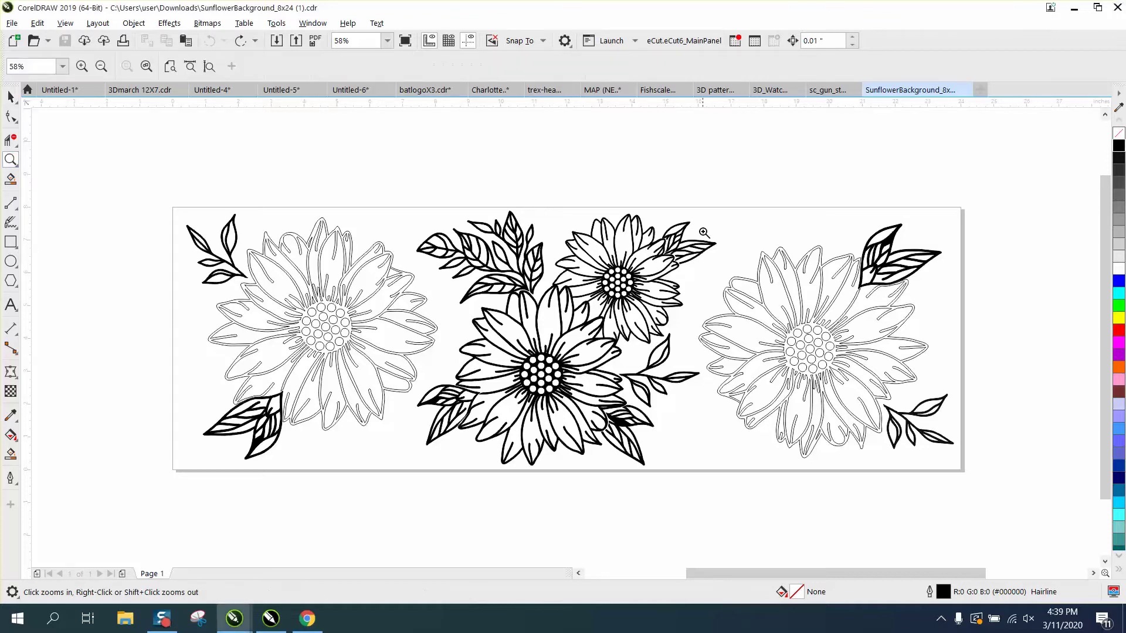
{"action": "left_click_drag", "start_coordinate": [689, 231], "coordinate": [986, 472]}
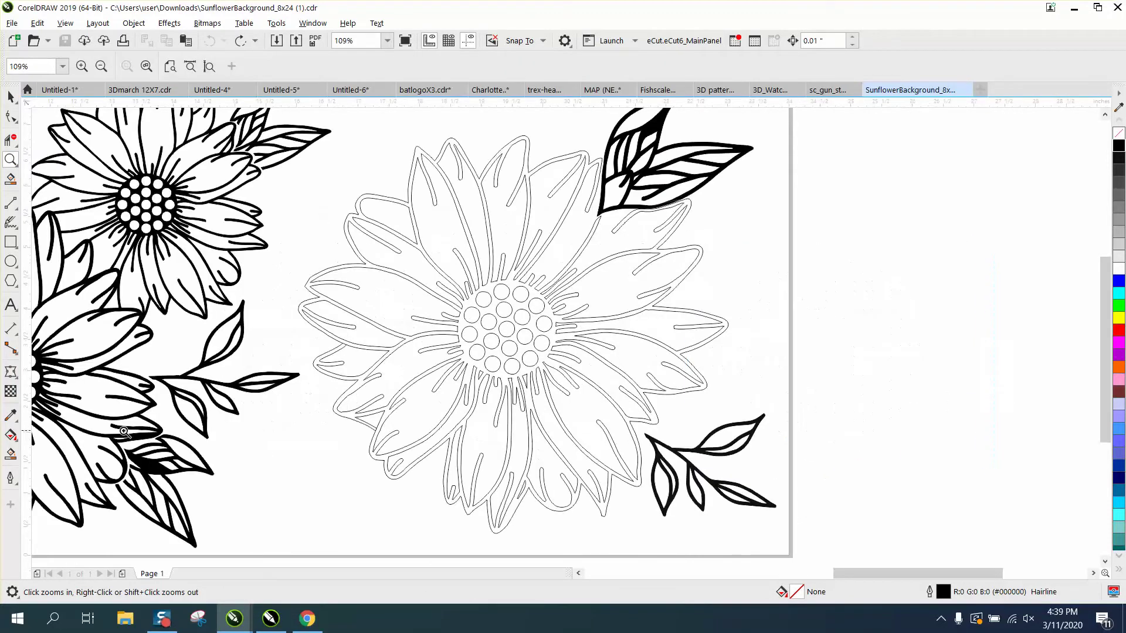
{"action": "left_click", "coordinate": [11, 453]}
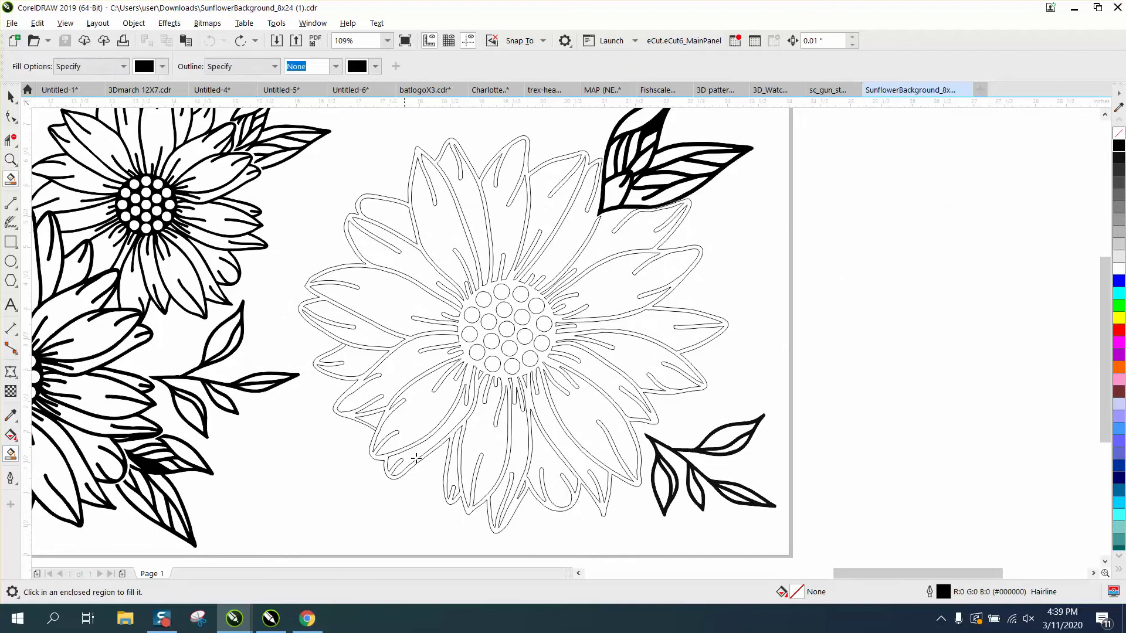
{"action": "left_click", "coordinate": [520, 347]}
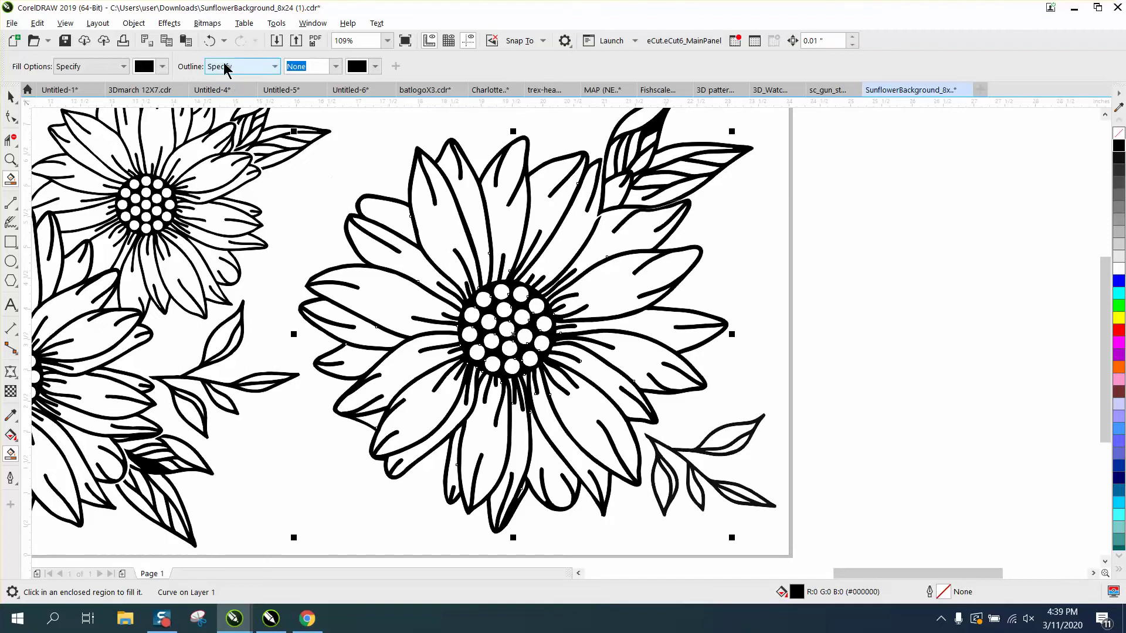
{"action": "left_click", "coordinate": [210, 41]}
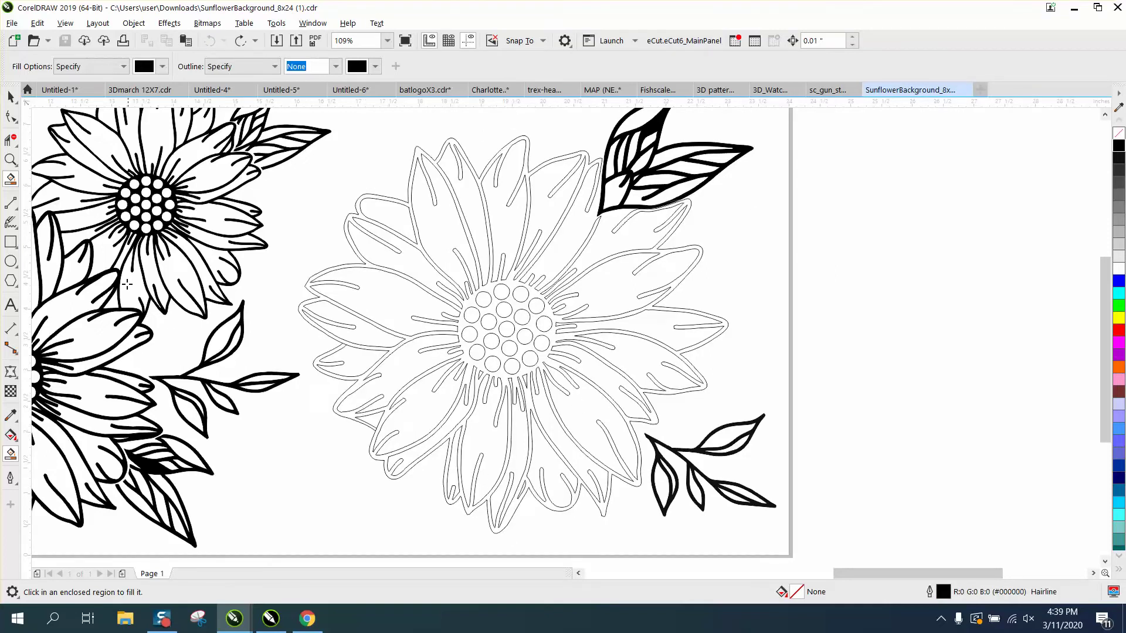
Step: Delete the short stray segment between crossing lines in the right flower's petal area
{"action": "left_click", "coordinate": [10, 159]}
{"action": "left_click_drag", "start_coordinate": [349, 409], "coordinate": [444, 472]}
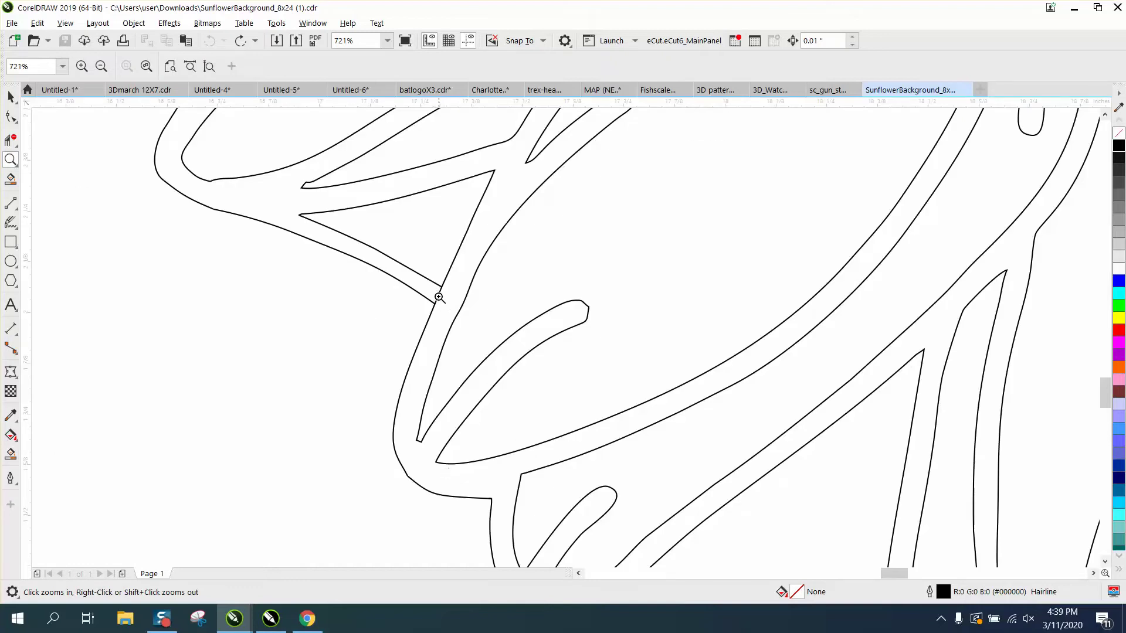
{"action": "left_click", "coordinate": [10, 140]}
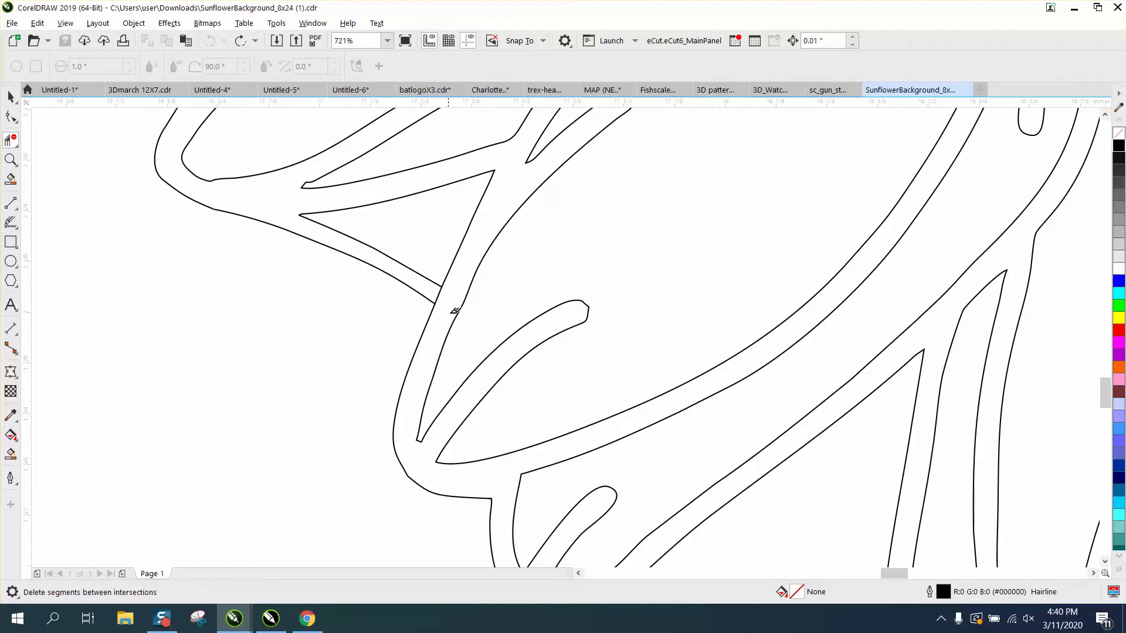
{"action": "left_click", "coordinate": [439, 288]}
{"action": "scroll", "coordinate": [301, 394], "scroll_direction": "down", "scroll_amount": 4}
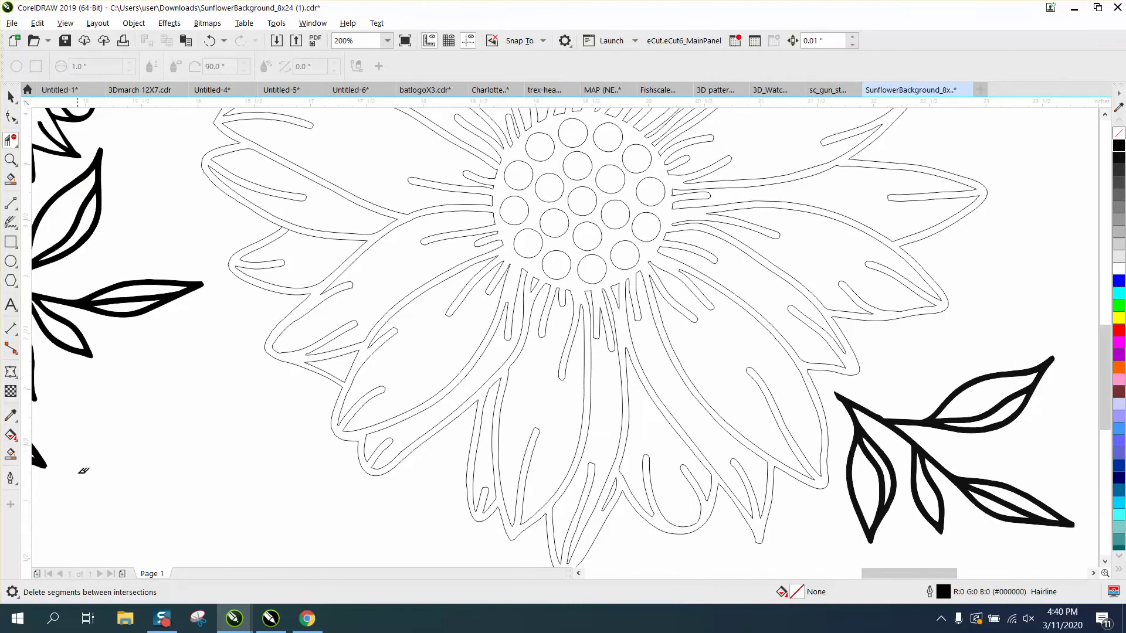
Step: Fill the right sunflower solid black with Smart Fill and zoom back out
{"action": "left_click", "coordinate": [11, 454]}
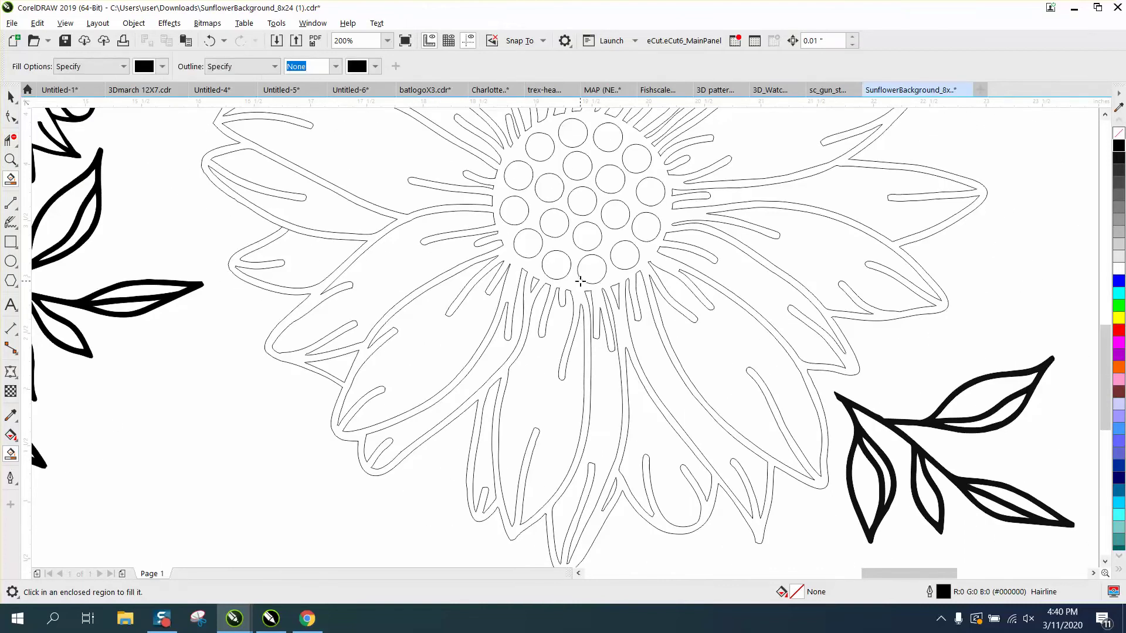
{"action": "left_click", "coordinate": [579, 281]}
{"action": "scroll", "coordinate": [632, 420], "scroll_direction": "down", "scroll_amount": 2}
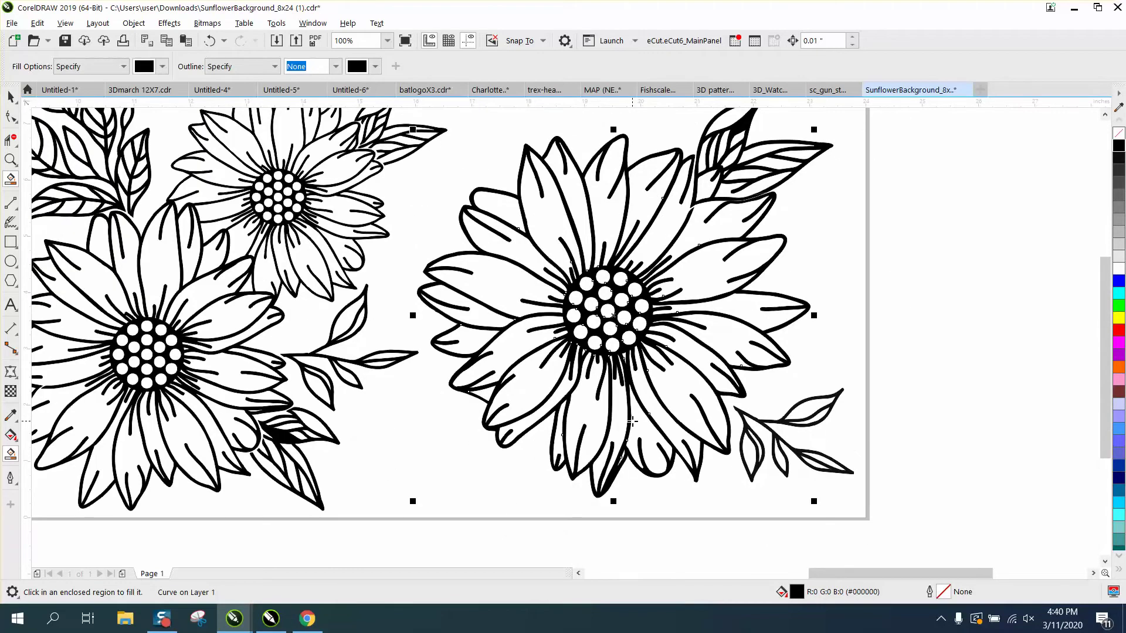
{"action": "scroll", "coordinate": [632, 420], "scroll_direction": "down", "scroll_amount": 1}
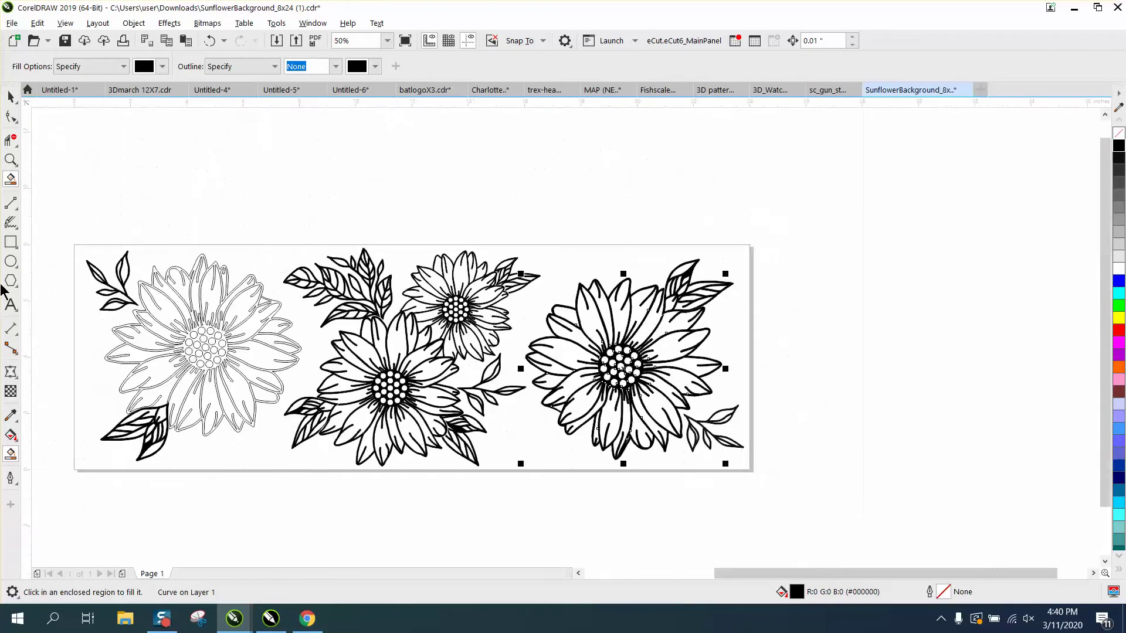
Step: Zoom into the left half of the design, deselect, and set duplicate distance X to 0
{"action": "left_click", "coordinate": [11, 97]}
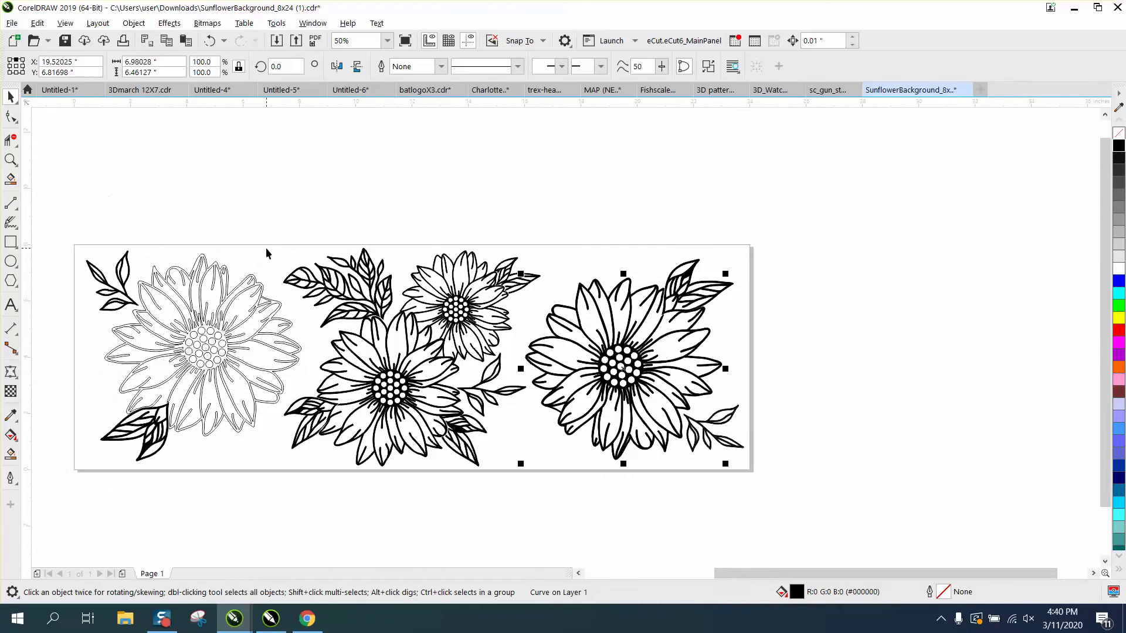
{"action": "scroll", "coordinate": [266, 248], "scroll_direction": "down", "scroll_amount": 1}
{"action": "left_click", "coordinate": [11, 160]}
{"action": "left_click_drag", "start_coordinate": [151, 246], "coordinate": [357, 369]}
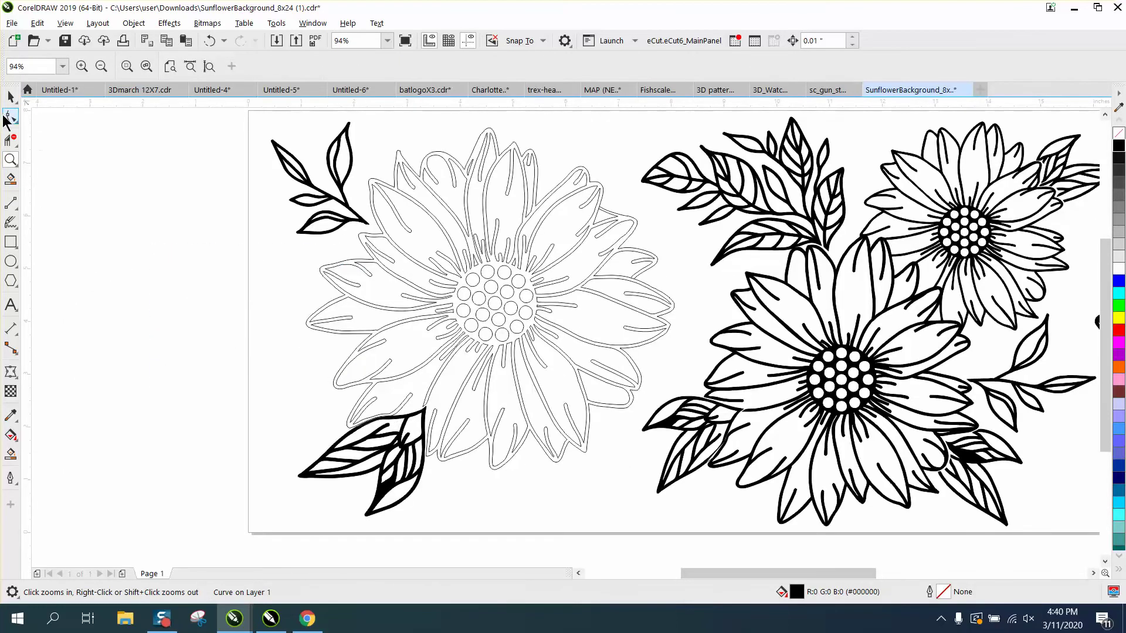
{"action": "left_click", "coordinate": [11, 97]}
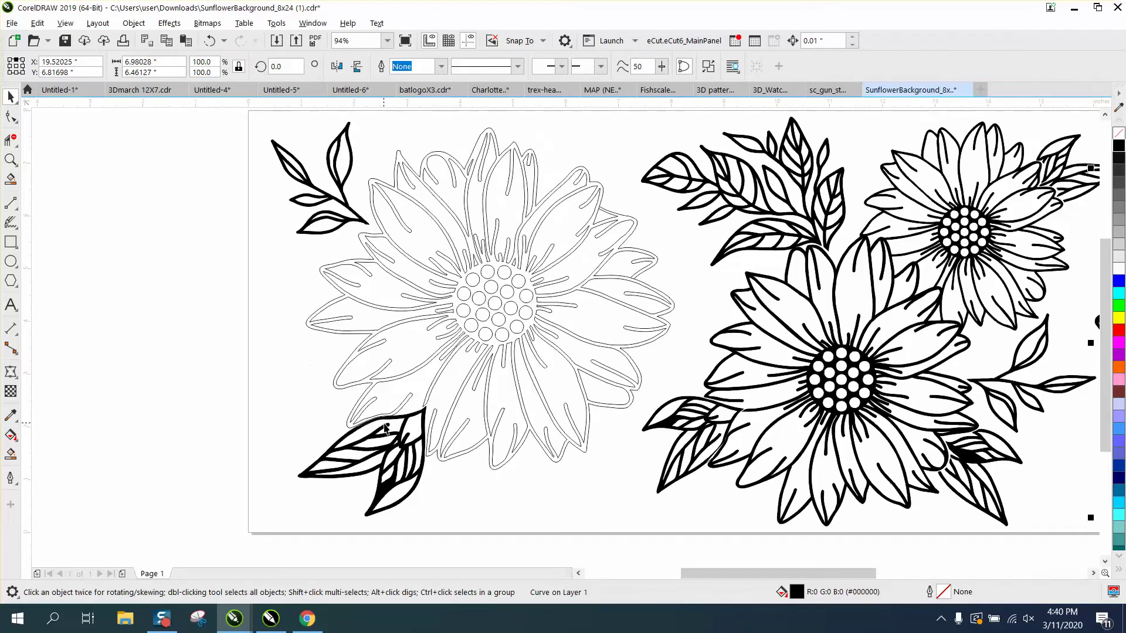
{"action": "left_click", "coordinate": [154, 189]}
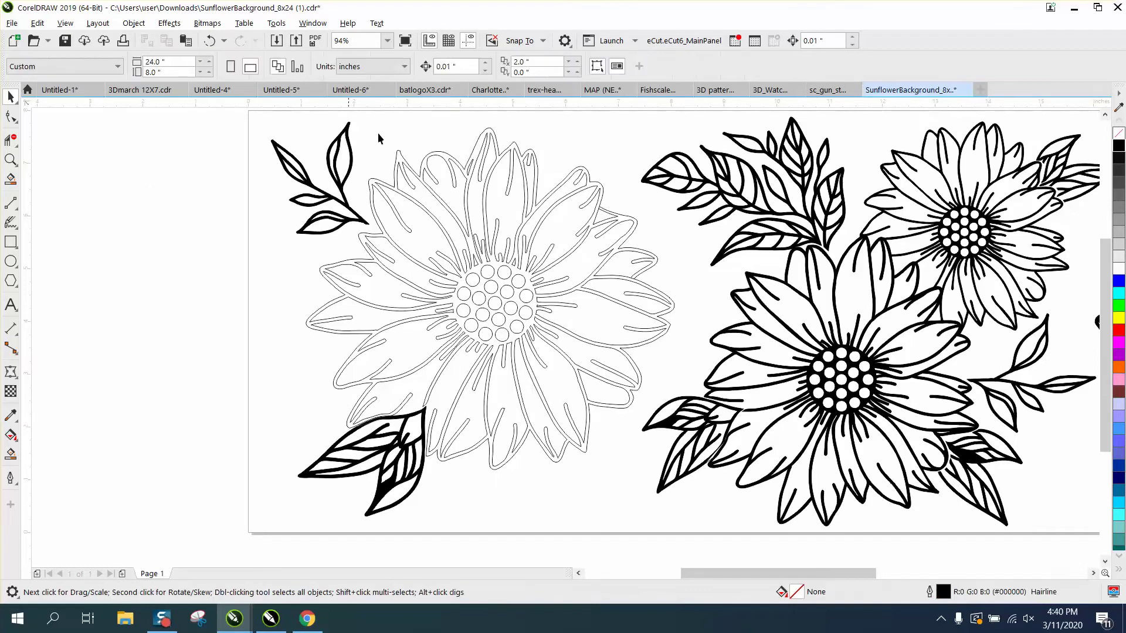
{"action": "triple_click", "coordinate": [536, 61]}
{"action": "type", "text": "0"}
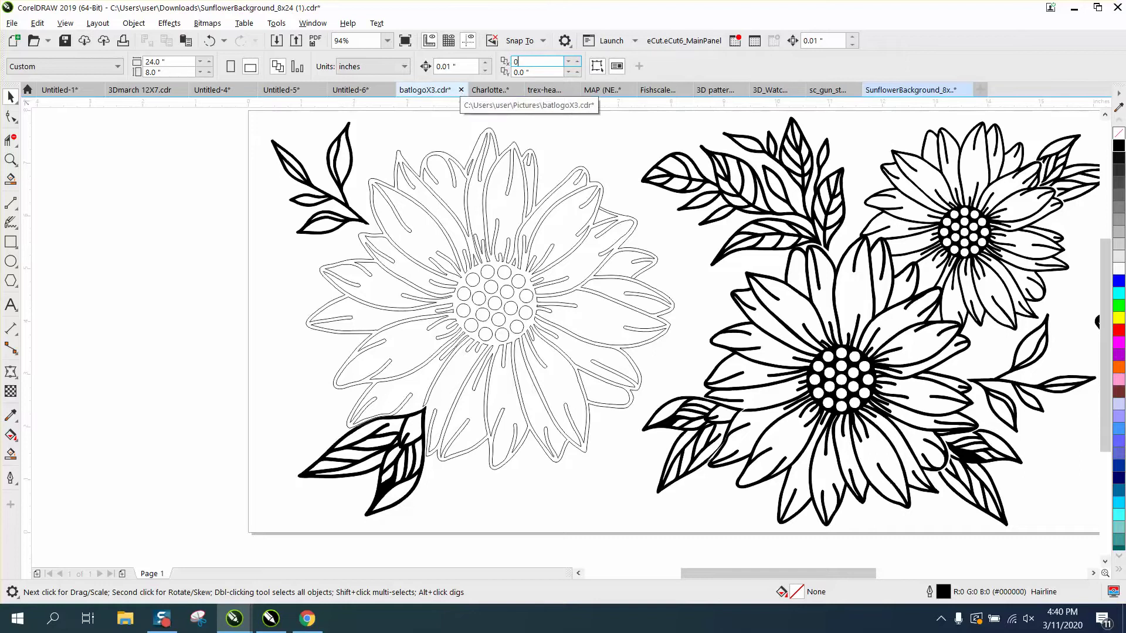
{"action": "key", "text": "shift+Tab"}
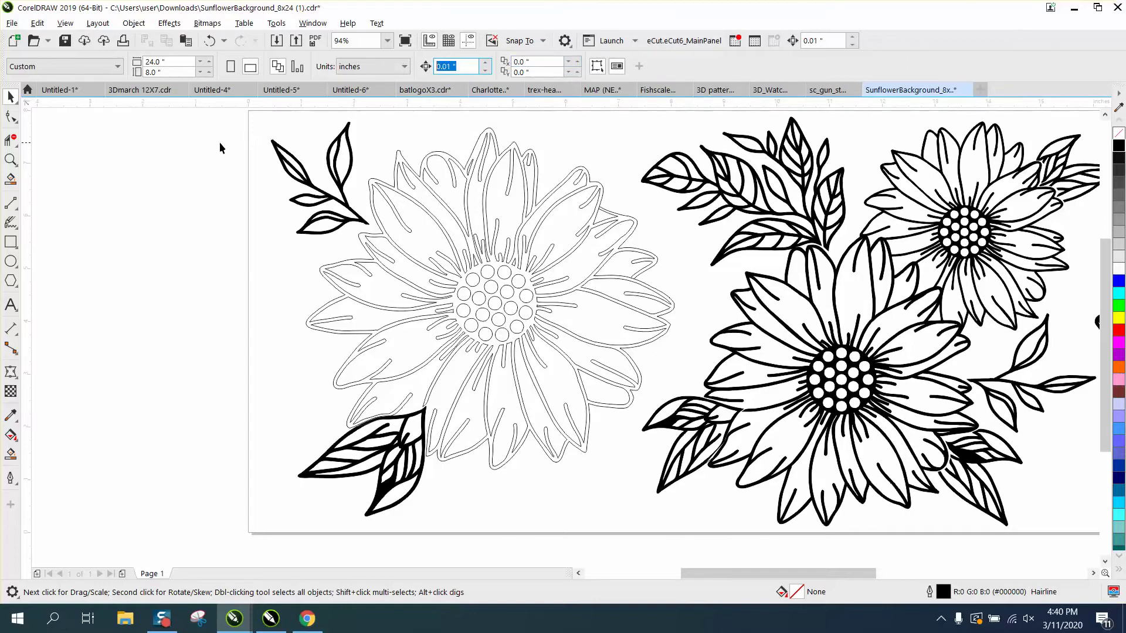
Step: Add a horizontal guideline near the bottom of the page
{"action": "scroll", "coordinate": [206, 117], "scroll_direction": "down", "scroll_amount": 3}
{"action": "left_click_drag", "start_coordinate": [207, 103], "coordinate": [480, 364]}
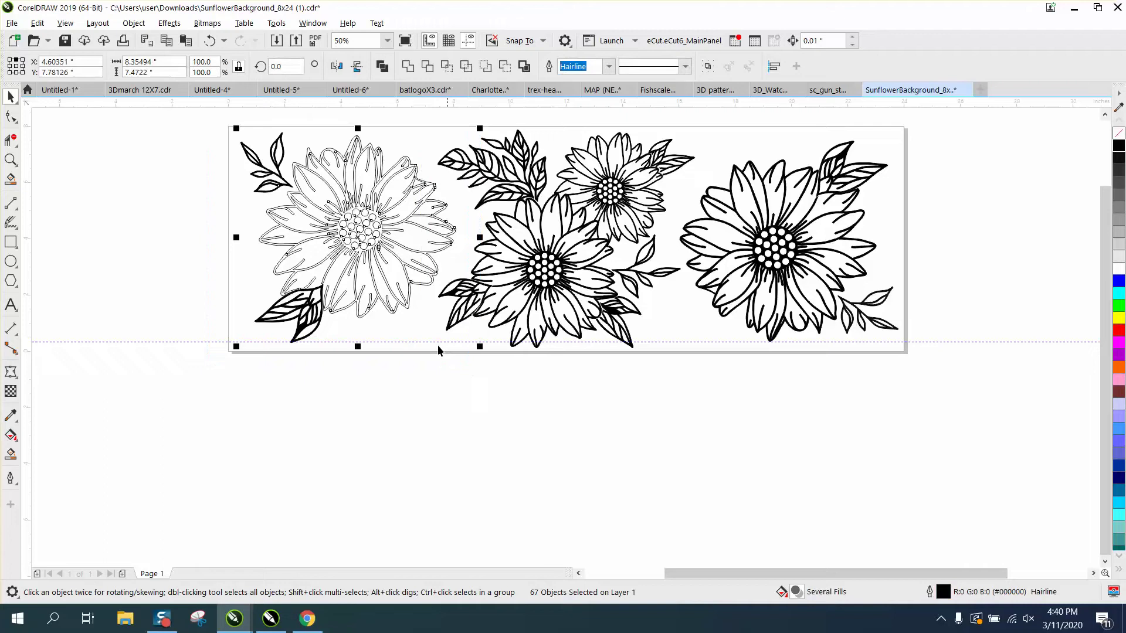
{"action": "left_click", "coordinate": [135, 170]}
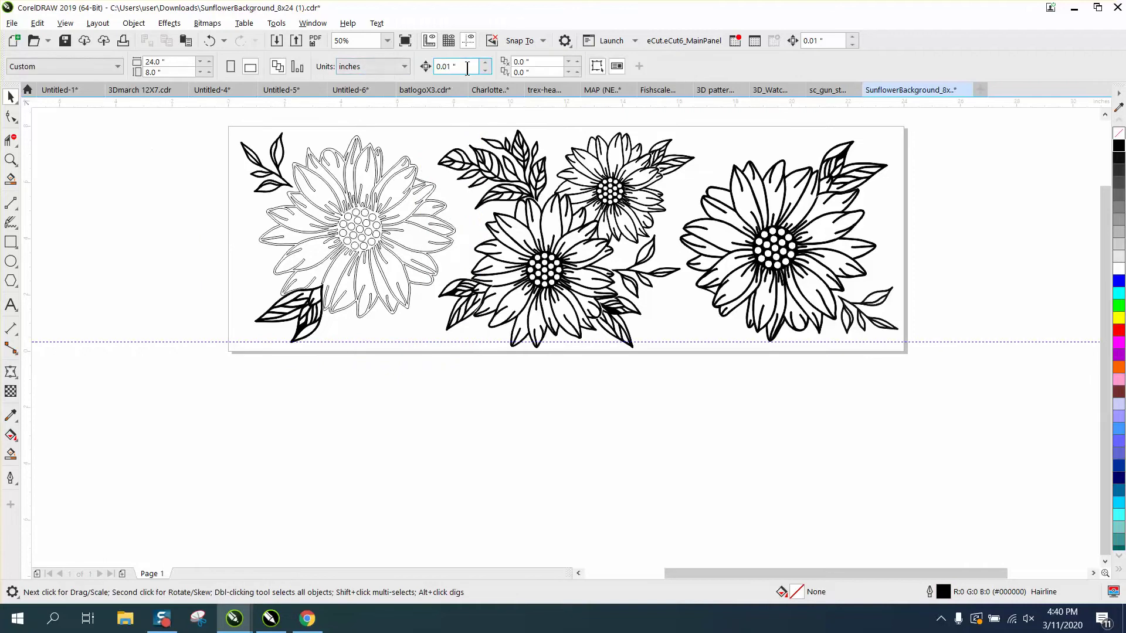
Step: Set nudge distance to 8 and move the lower-left leaf cluster 8 inches left
{"action": "type", "text": "8"}
{"action": "left_click", "coordinate": [316, 326]}
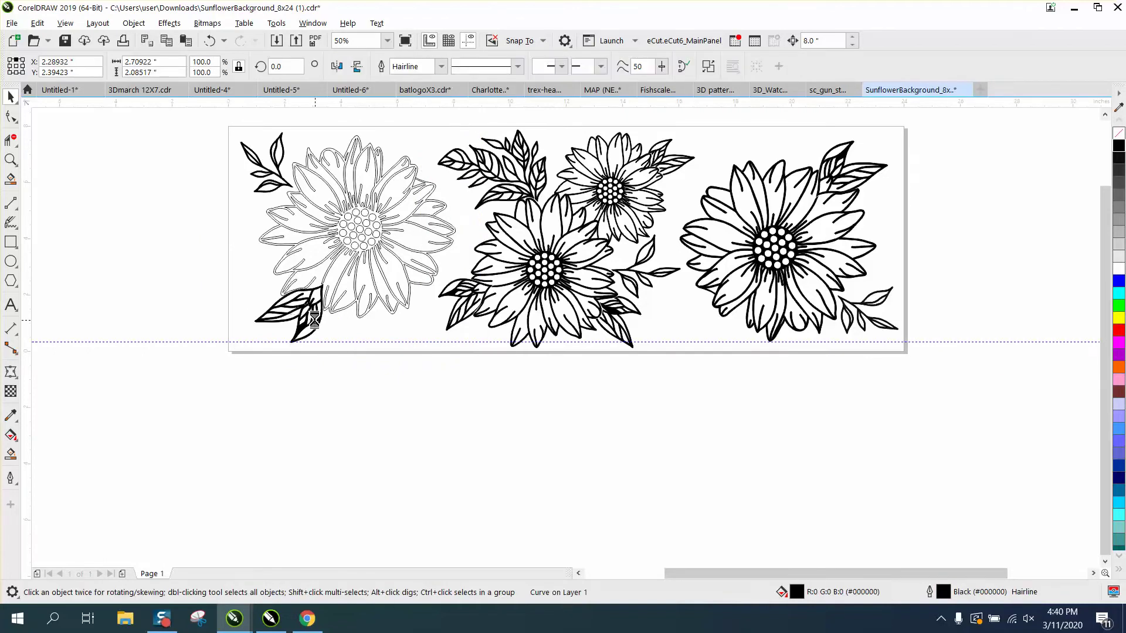
{"action": "key", "text": "Left"}
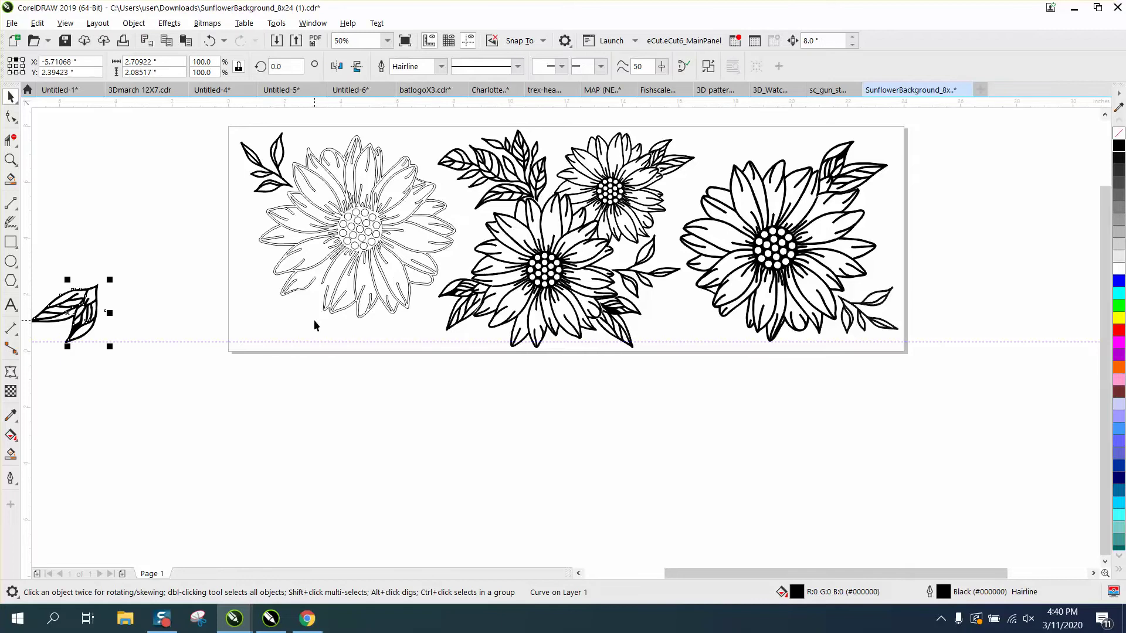
Step: Zoom in on the moved leaf's outline gap and reselect the leaf
{"action": "left_click", "coordinate": [10, 159]}
{"action": "left_click_drag", "start_coordinate": [327, 306], "coordinate": [328, 306]}
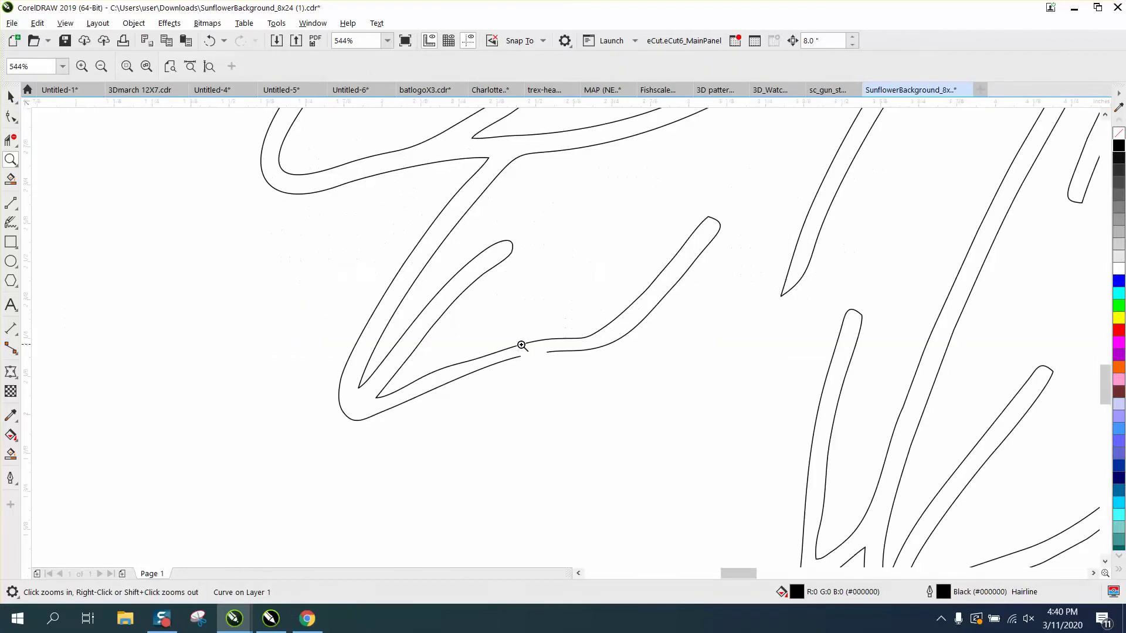
{"action": "left_click_drag", "start_coordinate": [520, 345], "coordinate": [632, 377]}
{"action": "scroll", "coordinate": [367, 311], "scroll_direction": "down", "scroll_amount": 8}
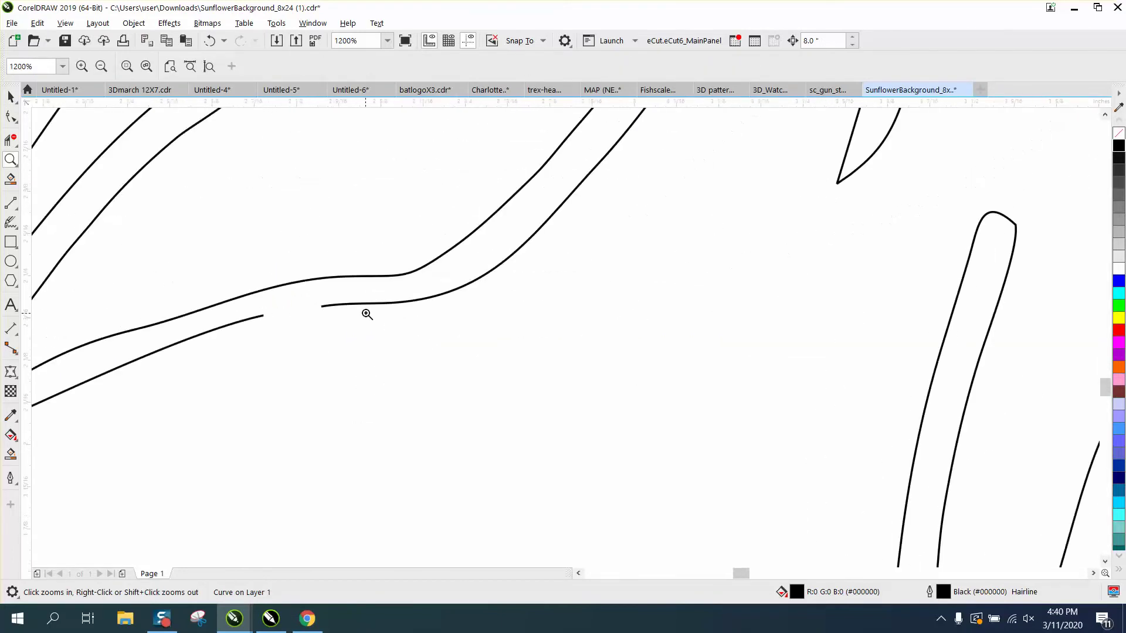
{"action": "scroll", "coordinate": [404, 315], "scroll_direction": "down", "scroll_amount": 3}
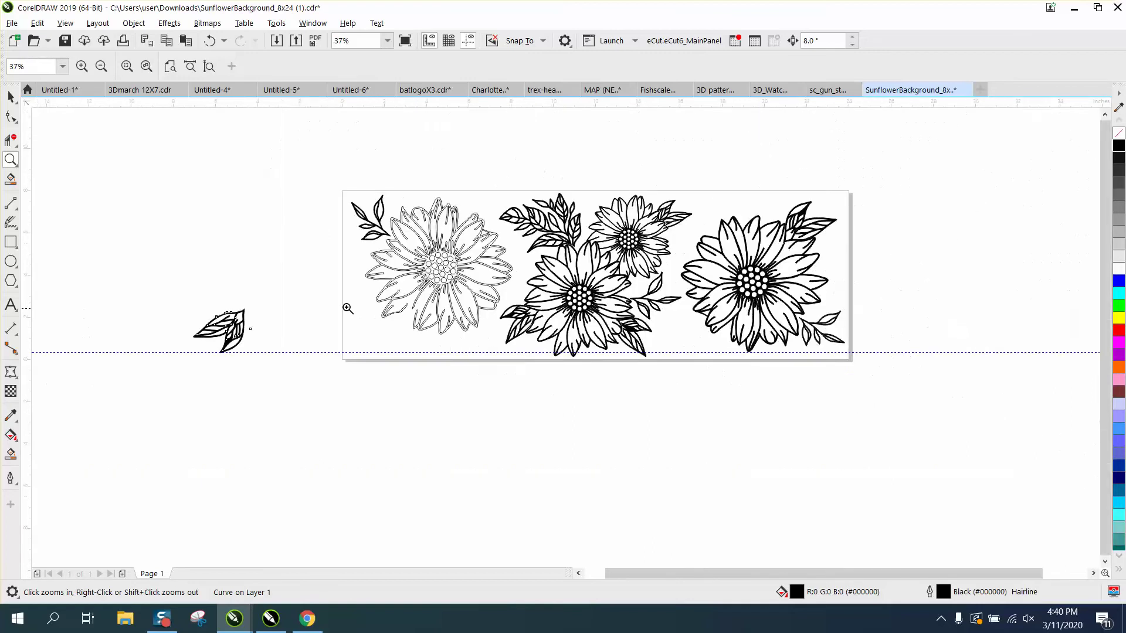
{"action": "left_click_drag", "start_coordinate": [201, 307], "coordinate": [245, 327]}
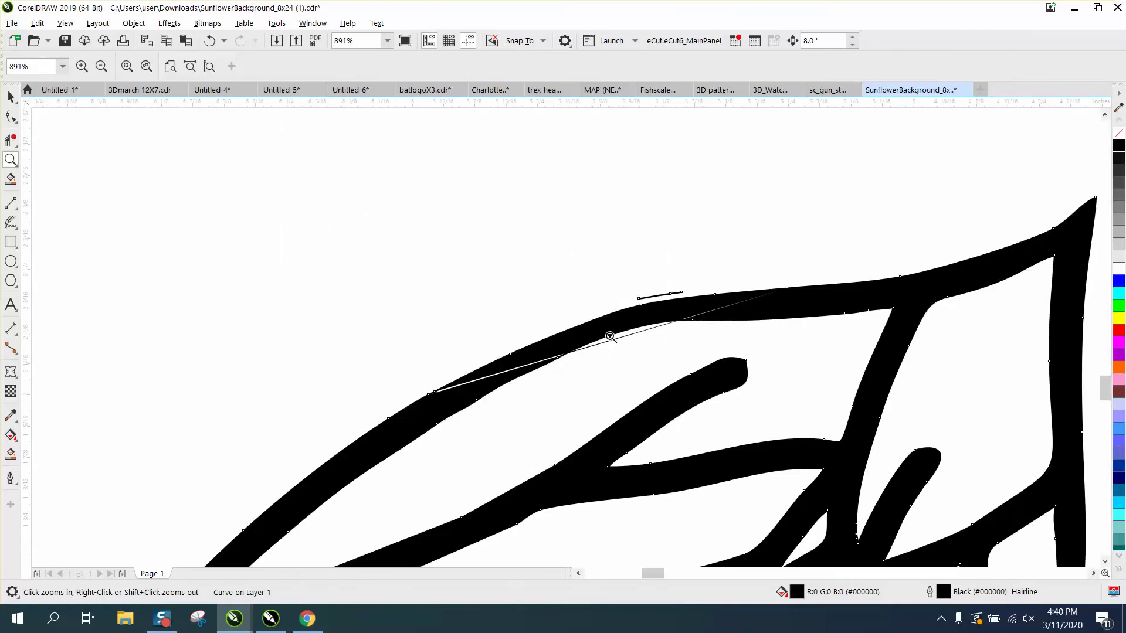
{"action": "scroll", "coordinate": [590, 321], "scroll_direction": "down", "scroll_amount": 2}
{"action": "scroll", "coordinate": [590, 321], "scroll_direction": "down", "scroll_amount": 1}
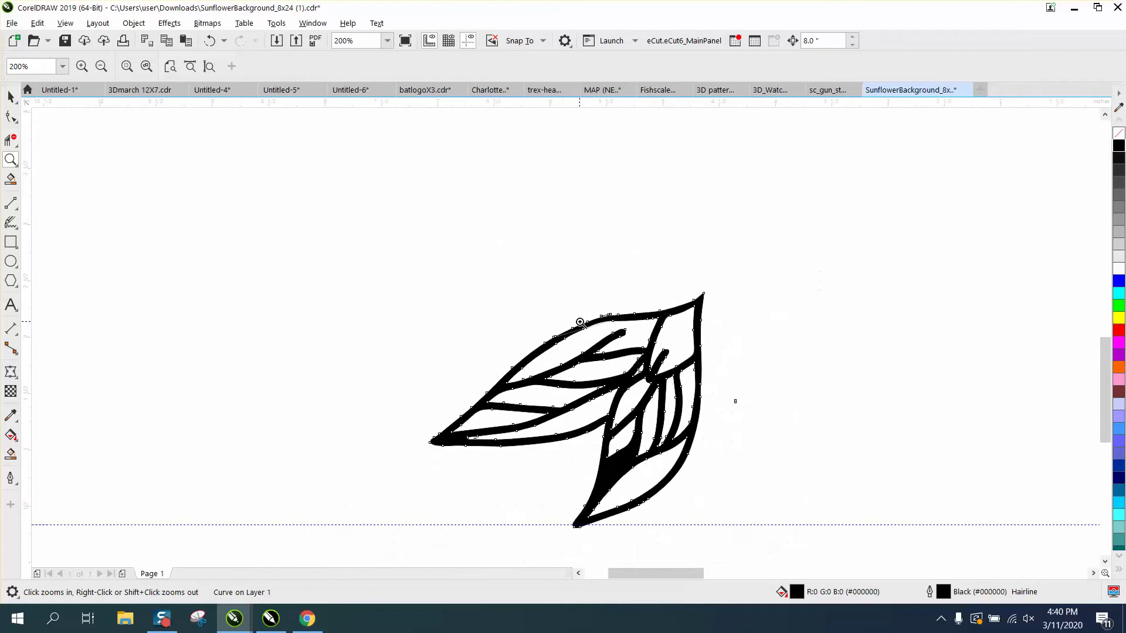
{"action": "left_click", "coordinate": [10, 97]}
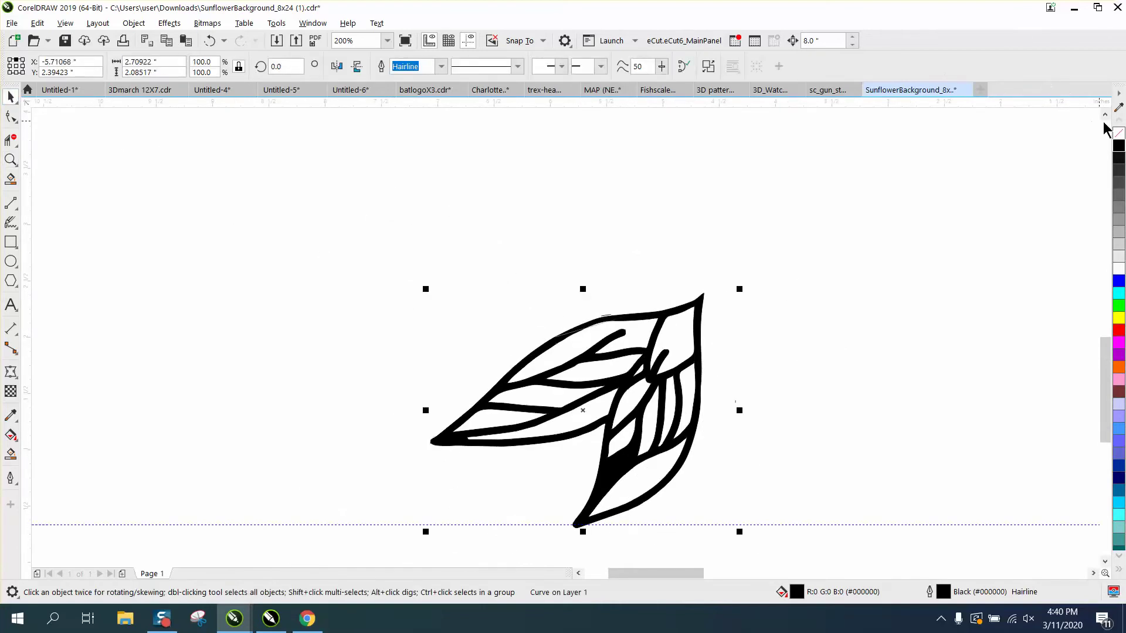
{"action": "left_click", "coordinate": [1118, 134]}
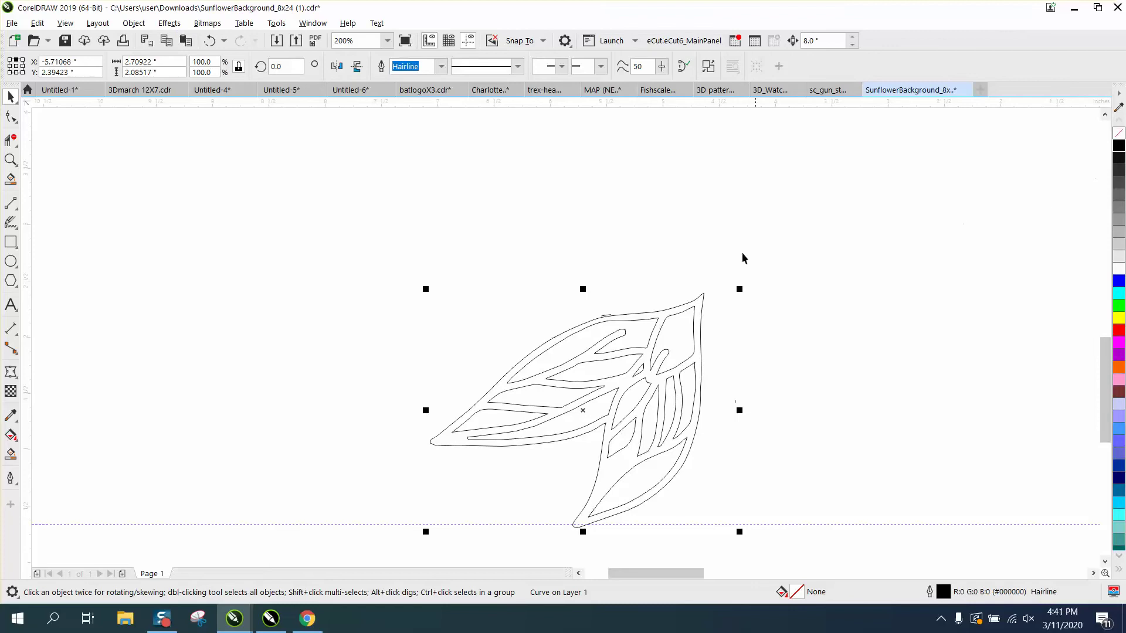
{"action": "left_click", "coordinate": [10, 160]}
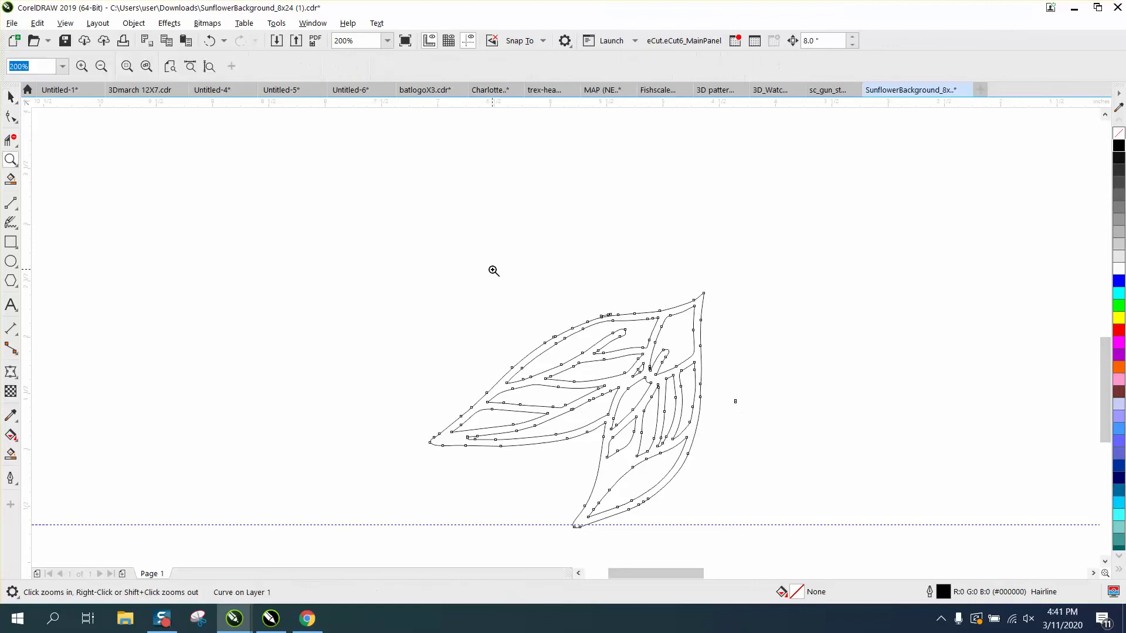
{"action": "left_click_drag", "start_coordinate": [510, 281], "coordinate": [704, 387]}
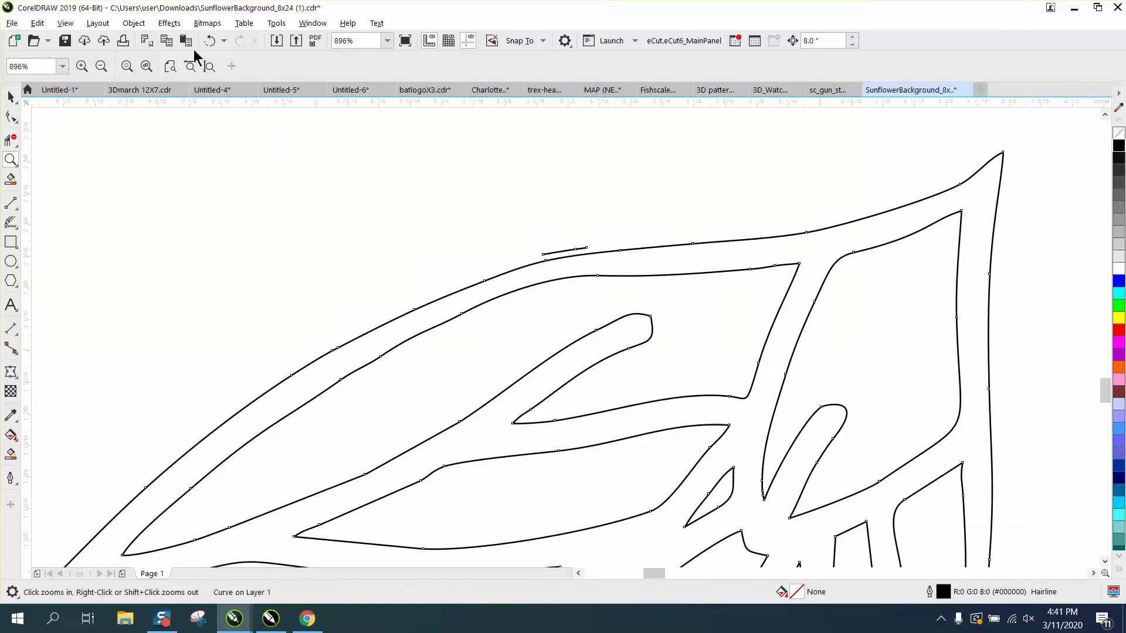
{"action": "left_click", "coordinate": [206, 40]}
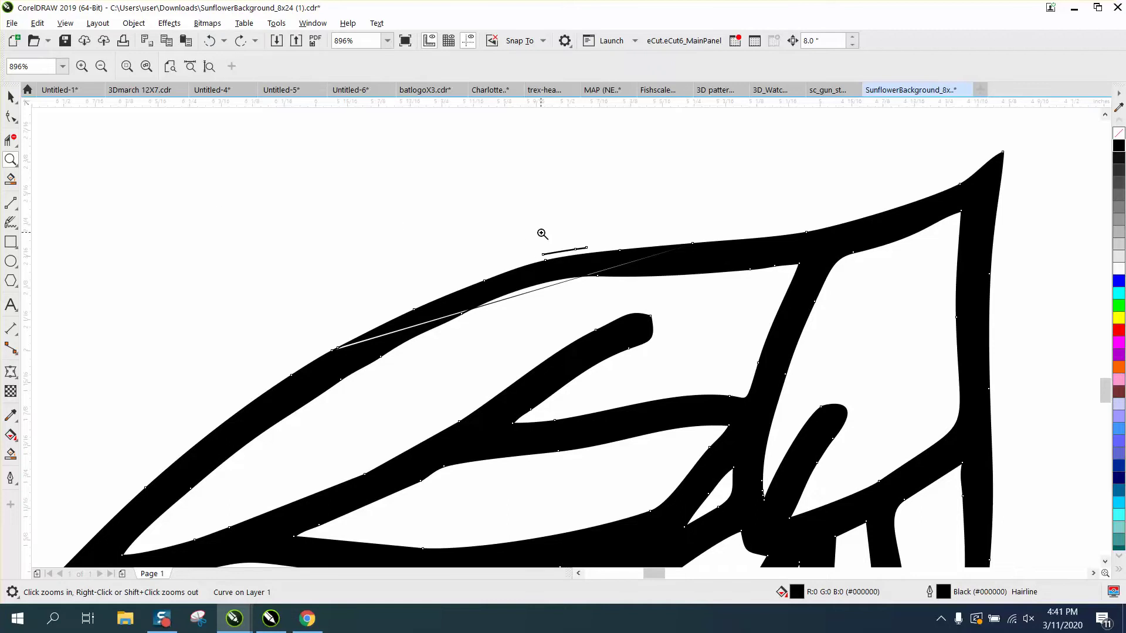
{"action": "left_click", "coordinate": [11, 116]}
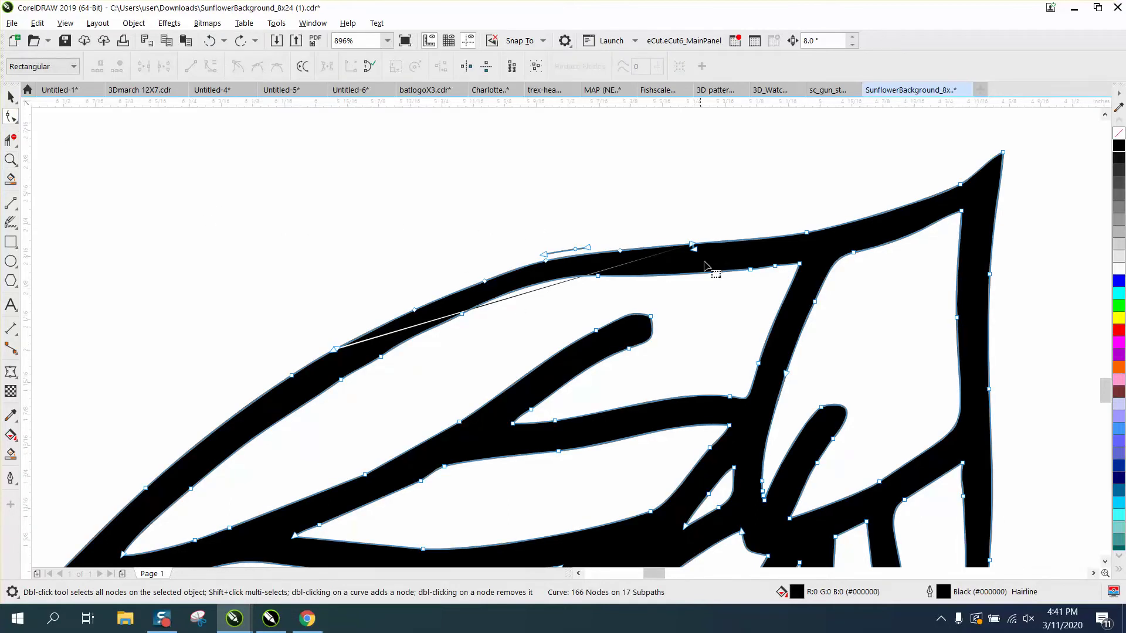
{"action": "left_click_drag", "start_coordinate": [694, 246], "coordinate": [691, 222]}
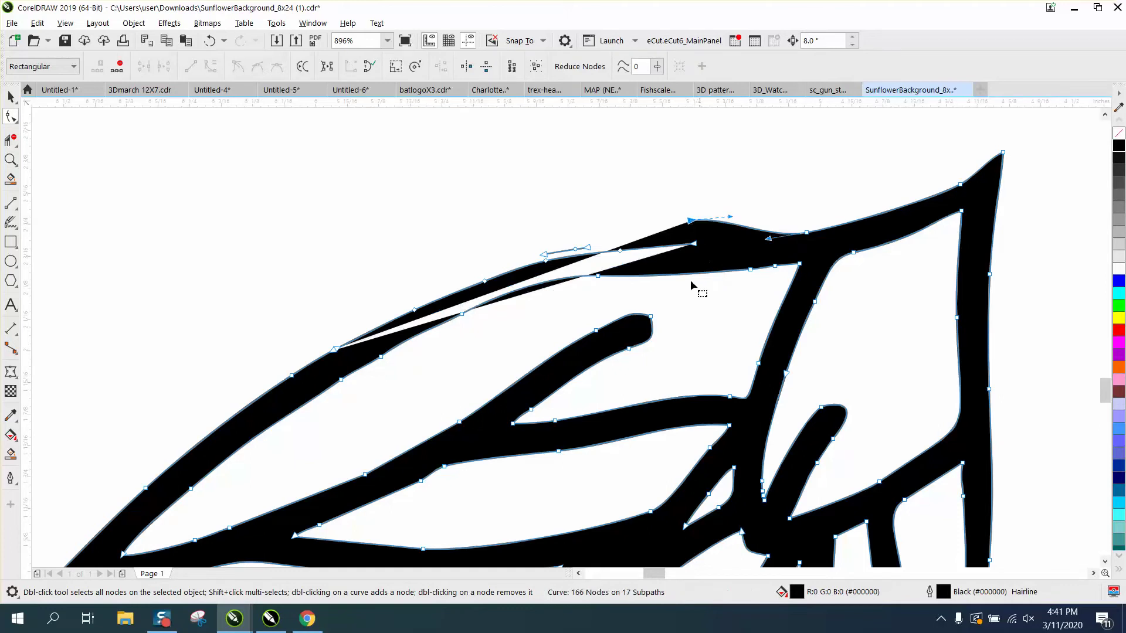
{"action": "left_click", "coordinate": [209, 40]}
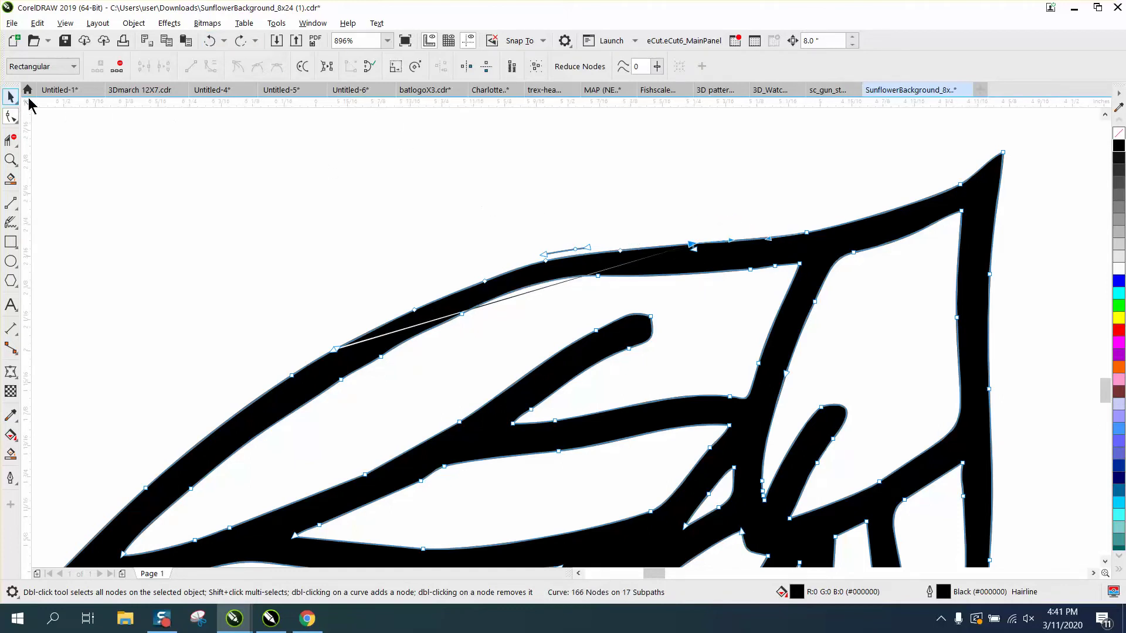
{"action": "left_click", "coordinate": [11, 97]}
{"action": "left_click", "coordinate": [35, 101]}
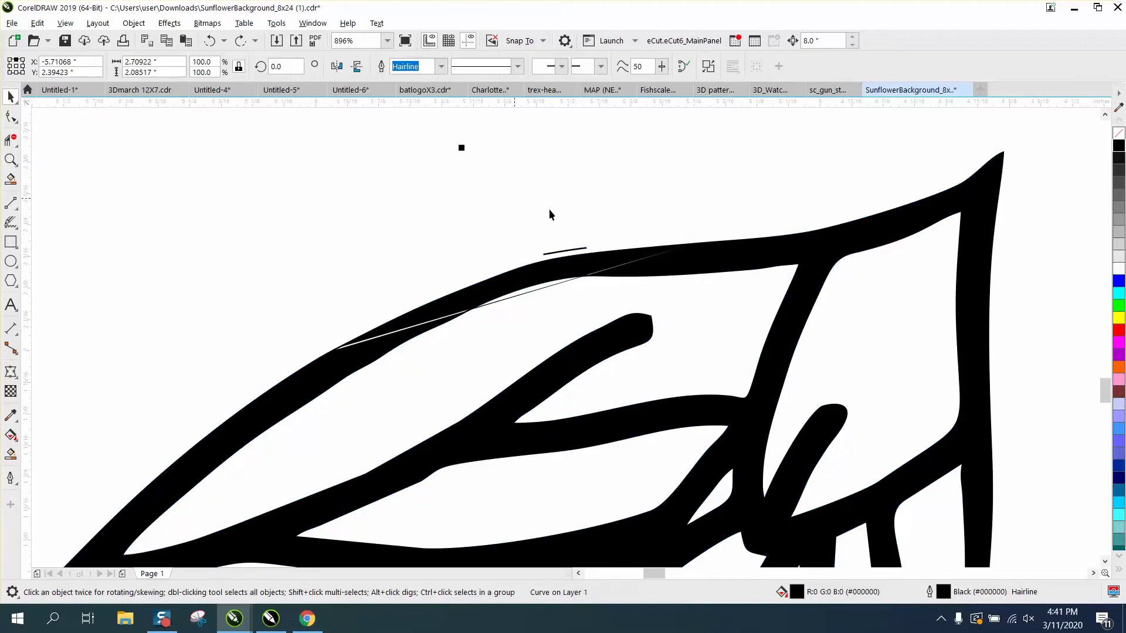
Step: Break the leaf curve apart and nudge the short loose segment 8 inches right
{"action": "left_click", "coordinate": [134, 23]}
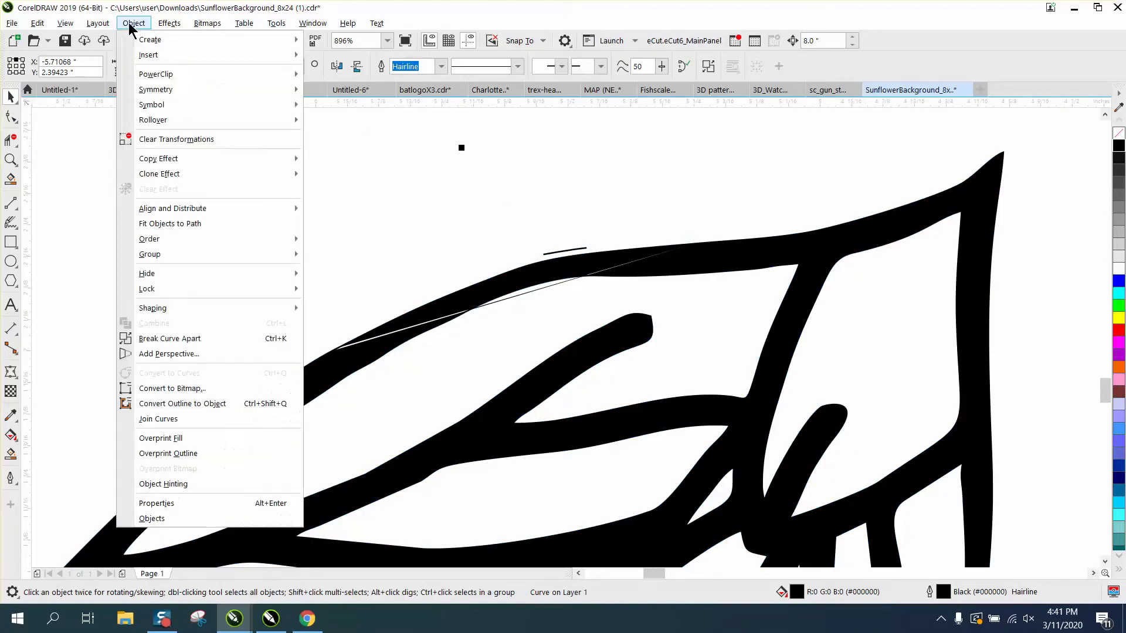
{"action": "left_click", "coordinate": [193, 335]}
{"action": "scroll", "coordinate": [157, 266], "scroll_direction": "down", "scroll_amount": 2}
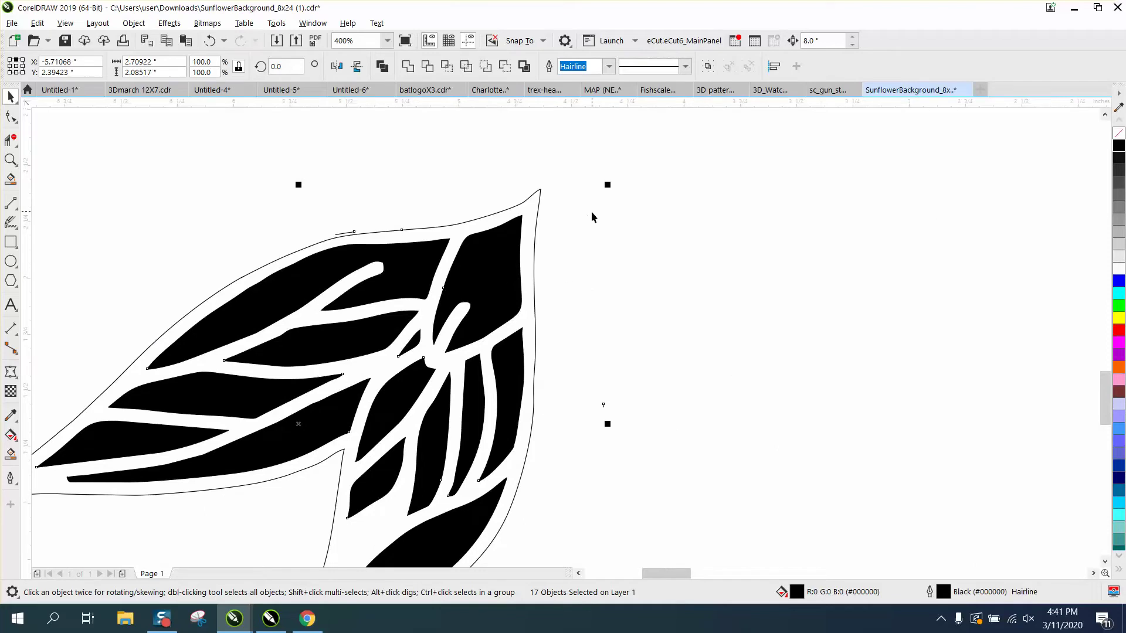
{"action": "left_click", "coordinate": [370, 198]}
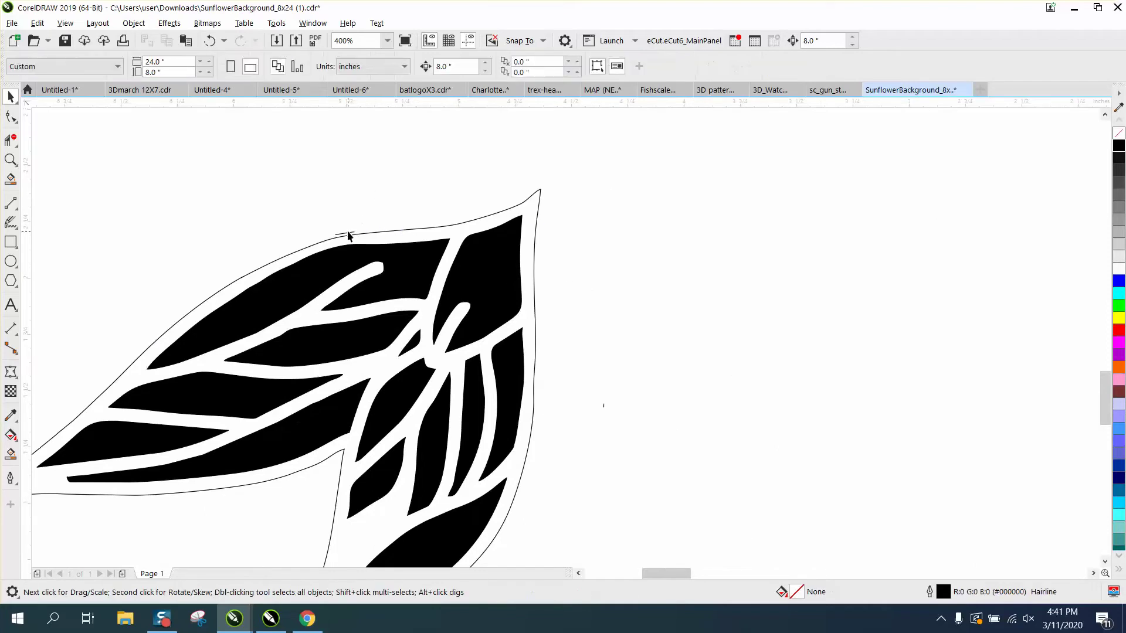
{"action": "left_click", "coordinate": [351, 235]}
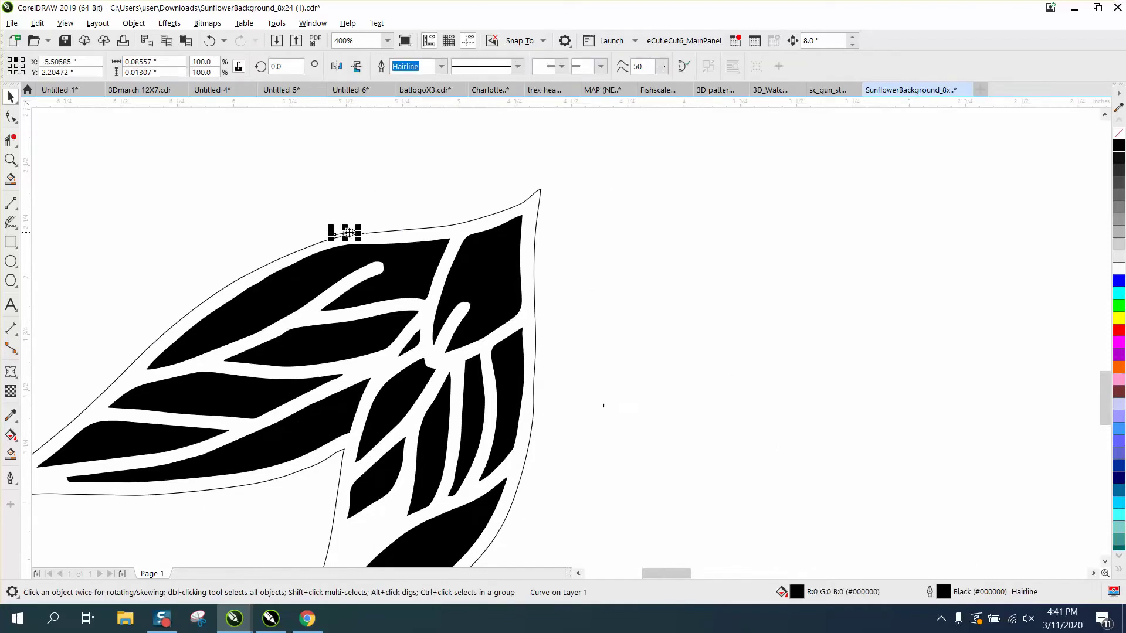
{"action": "key", "text": "Right"}
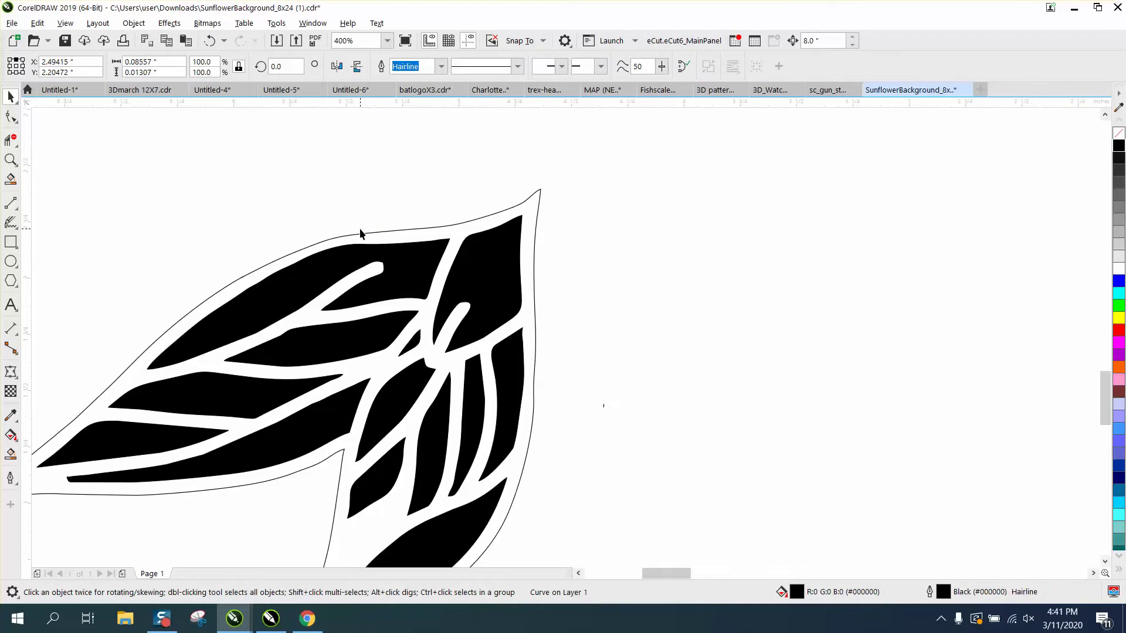
{"action": "scroll", "coordinate": [611, 240], "scroll_direction": "down", "scroll_amount": 5}
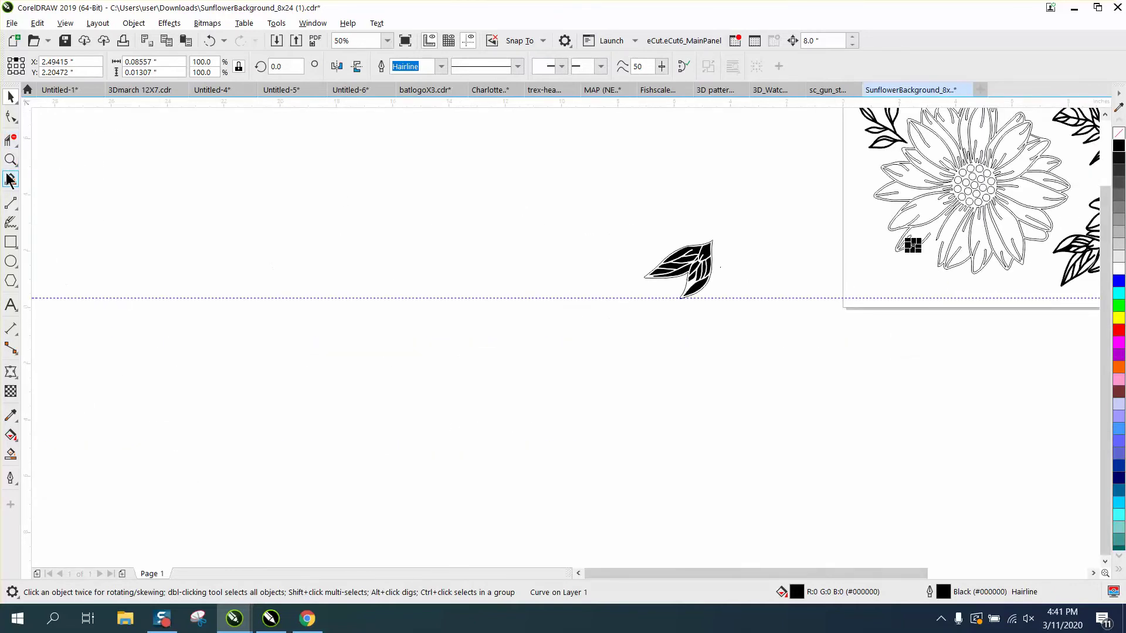
Step: Zoom into the outline gap and select the short segment's nodes plus the sunflower outline
{"action": "key", "text": "z"}
{"action": "left_click_drag", "start_coordinate": [892, 233], "coordinate": [938, 265]}
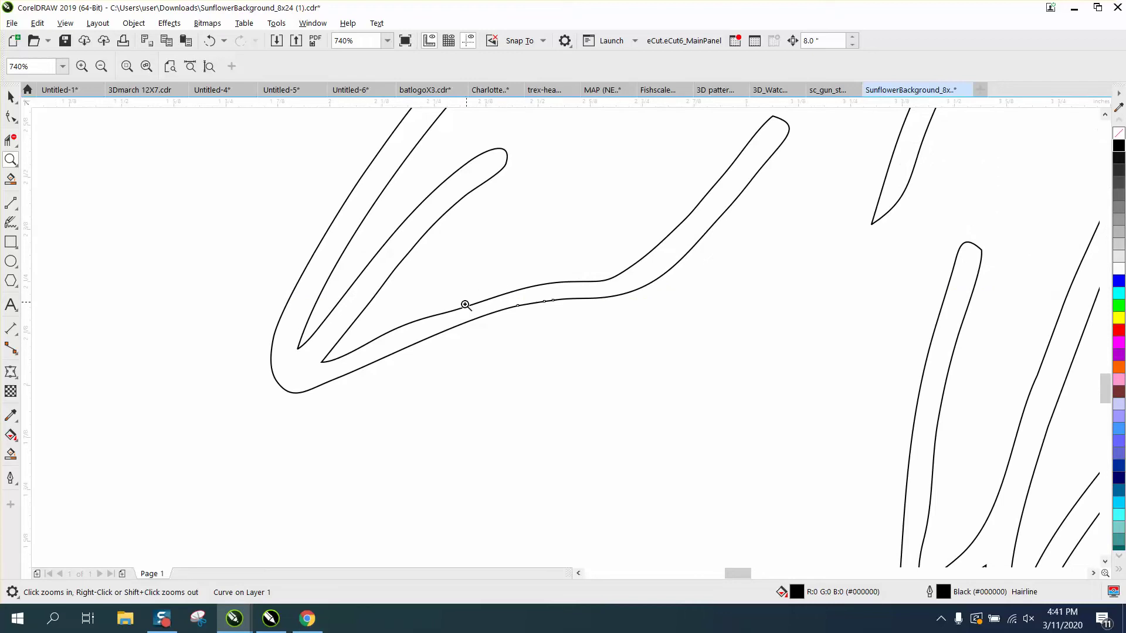
{"action": "left_click", "coordinate": [10, 116]}
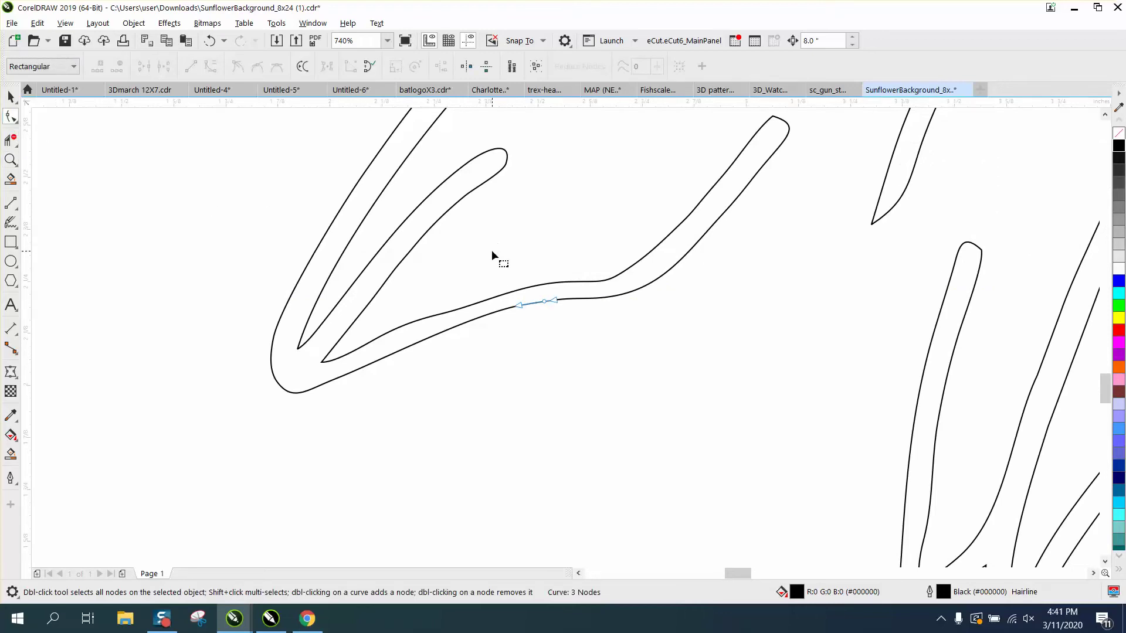
{"action": "left_click_drag", "start_coordinate": [491, 249], "coordinate": [606, 338]}
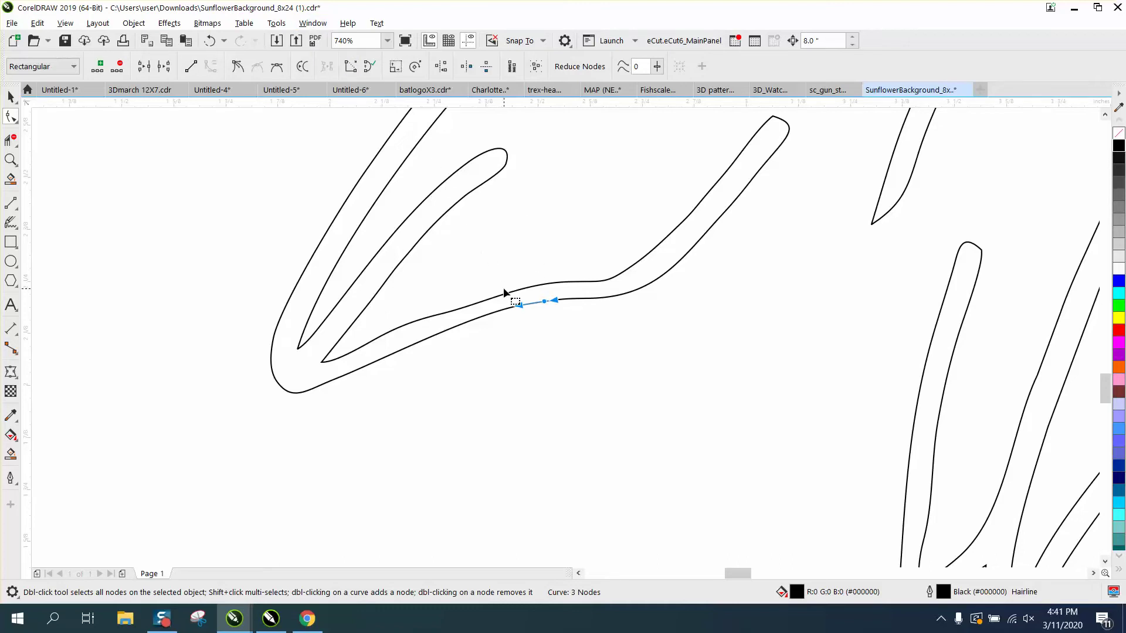
{"action": "left_click", "coordinate": [500, 311]}
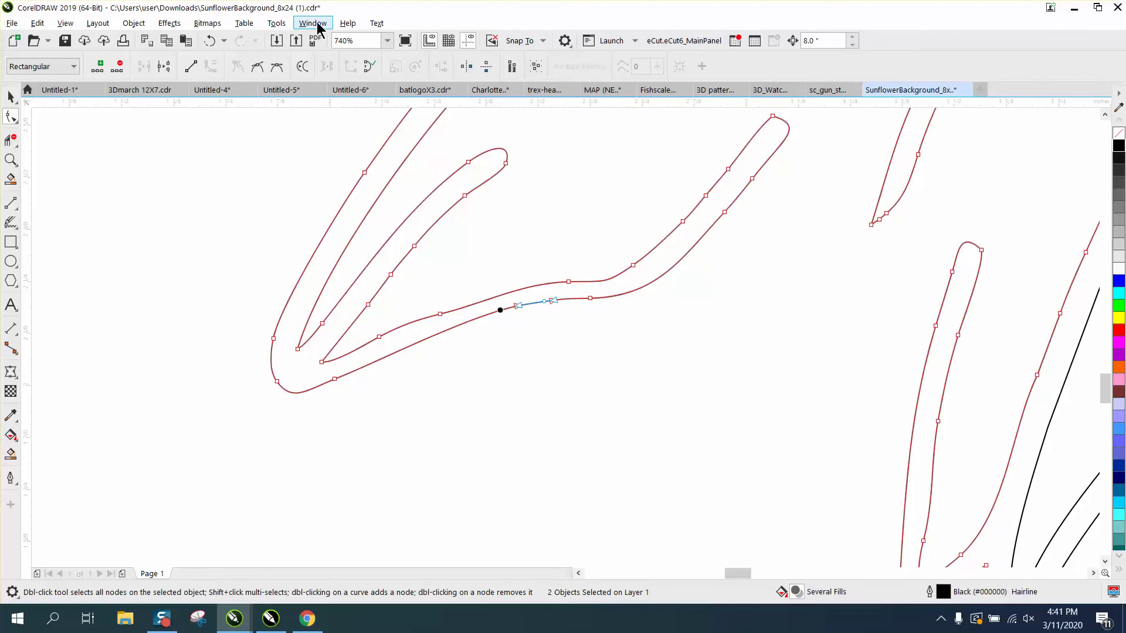
Step: Open the Join Curves docker and apply a join with 0.1-inch gap tolerance
{"action": "left_click", "coordinate": [277, 25]}
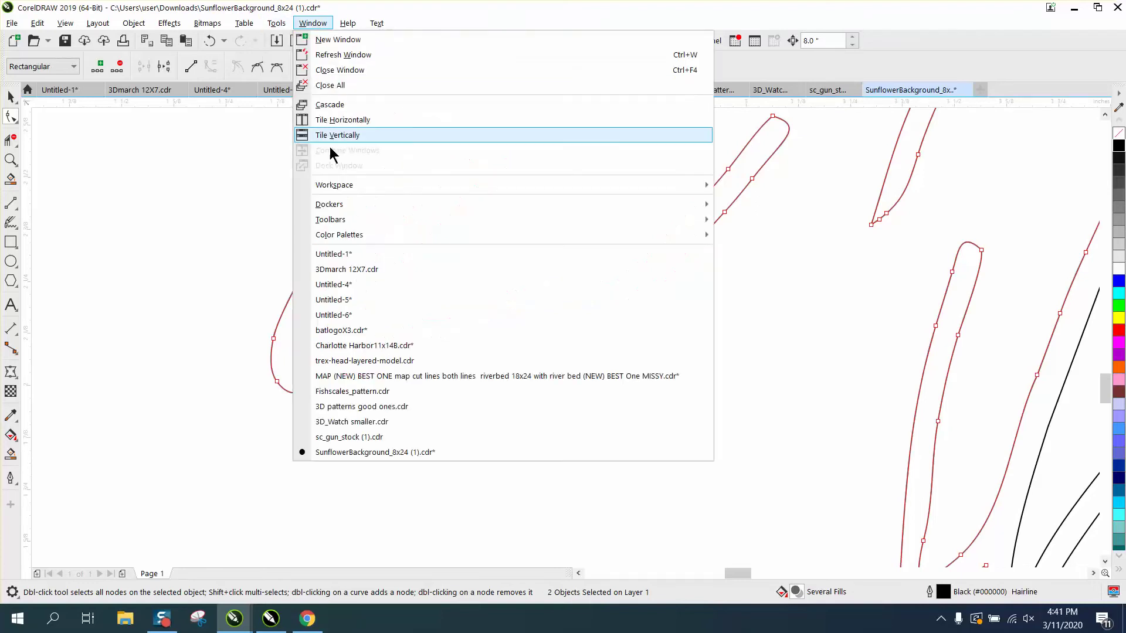
{"action": "mouse_move", "coordinate": [334, 206]}
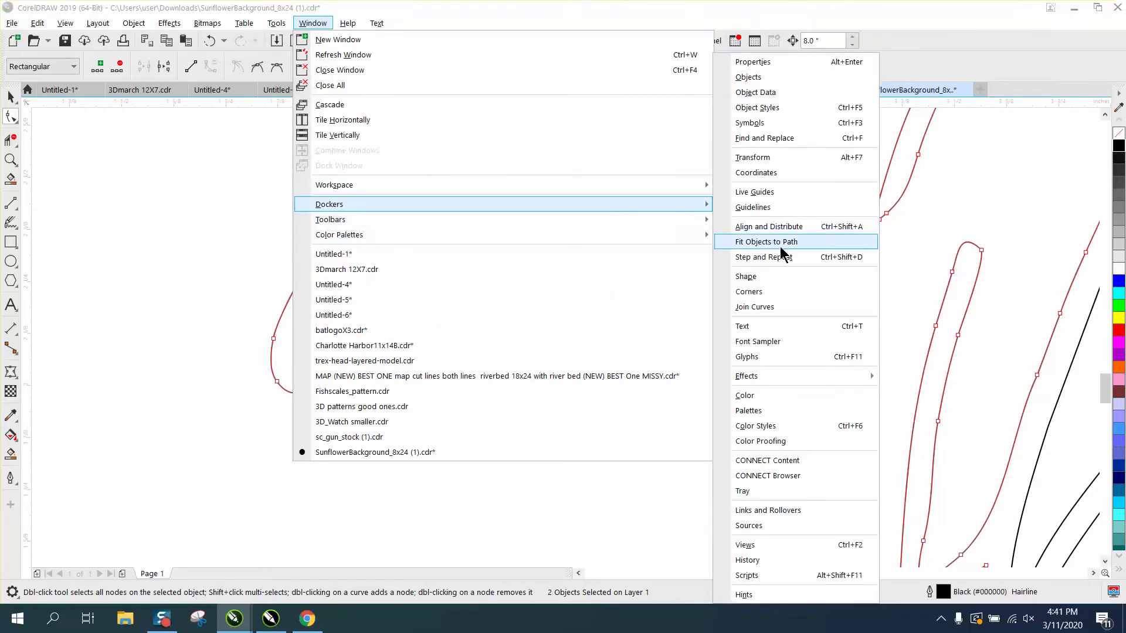
{"action": "left_click", "coordinate": [771, 307]}
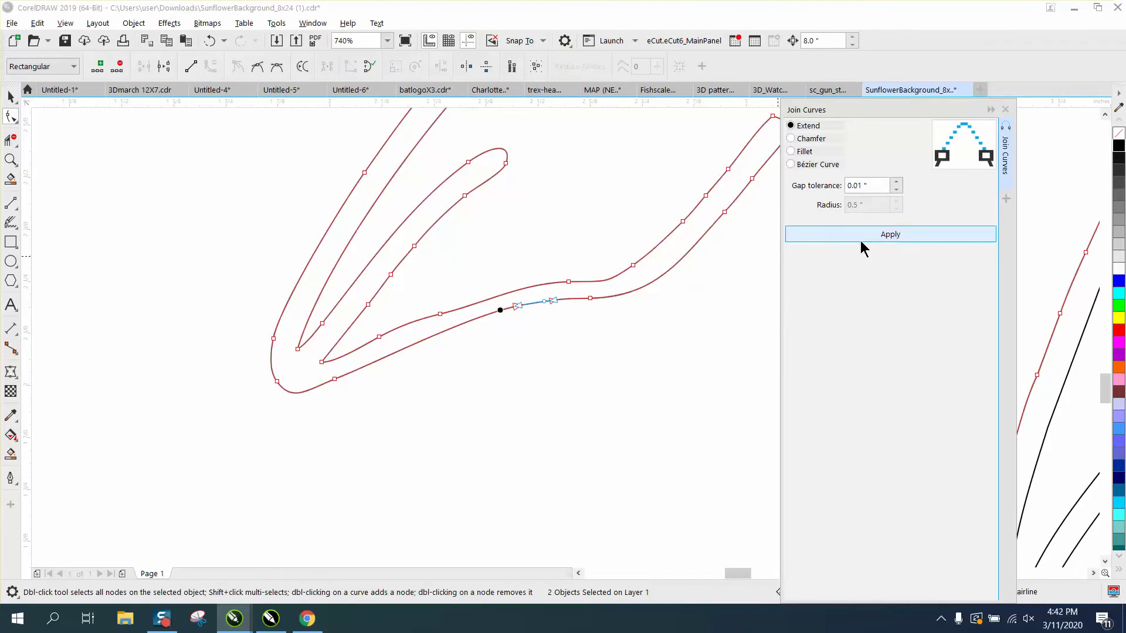
{"action": "left_click", "coordinate": [877, 185]}
{"action": "type", "text": ".1"}
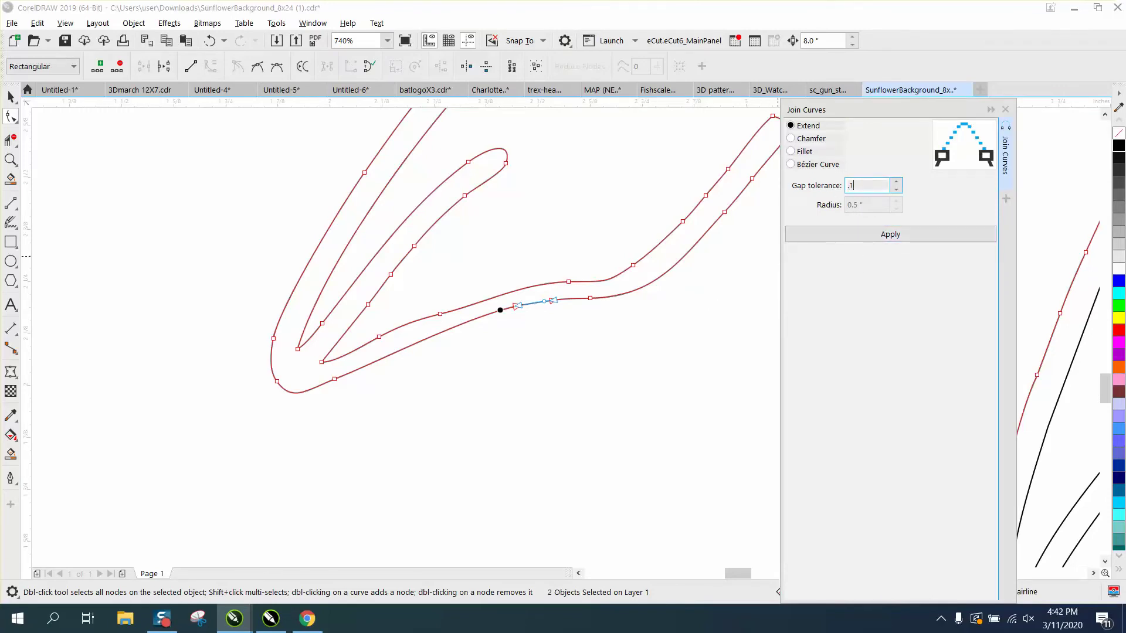
{"action": "left_click", "coordinate": [904, 232]}
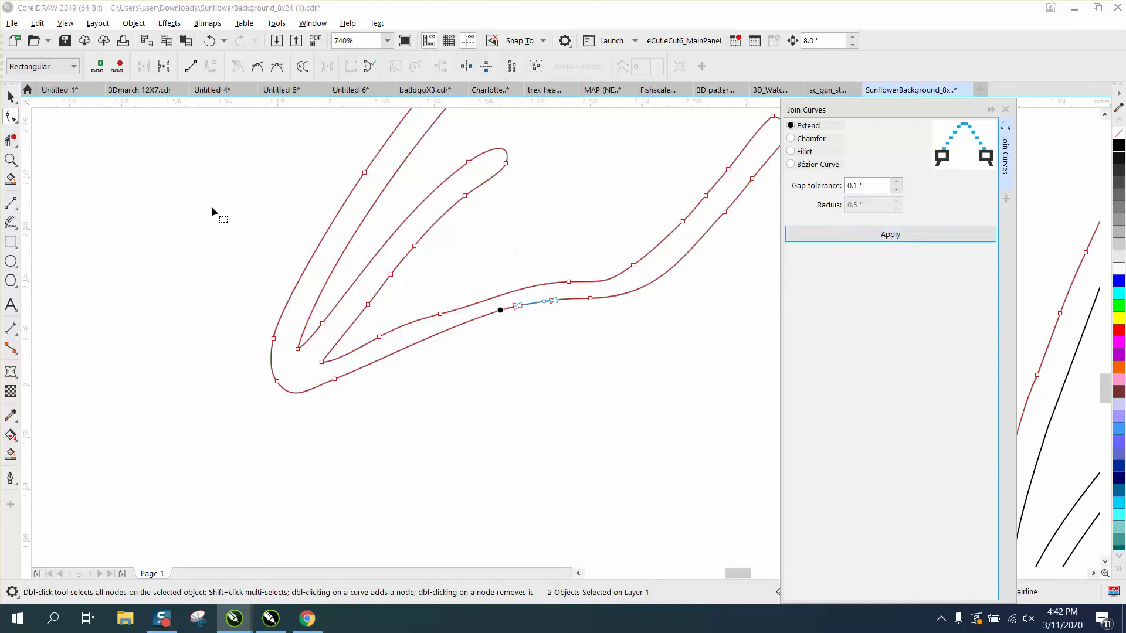
Step: Deselect, then drag the short segment down out of the gap
{"action": "left_click", "coordinate": [11, 96]}
{"action": "left_click", "coordinate": [128, 168]}
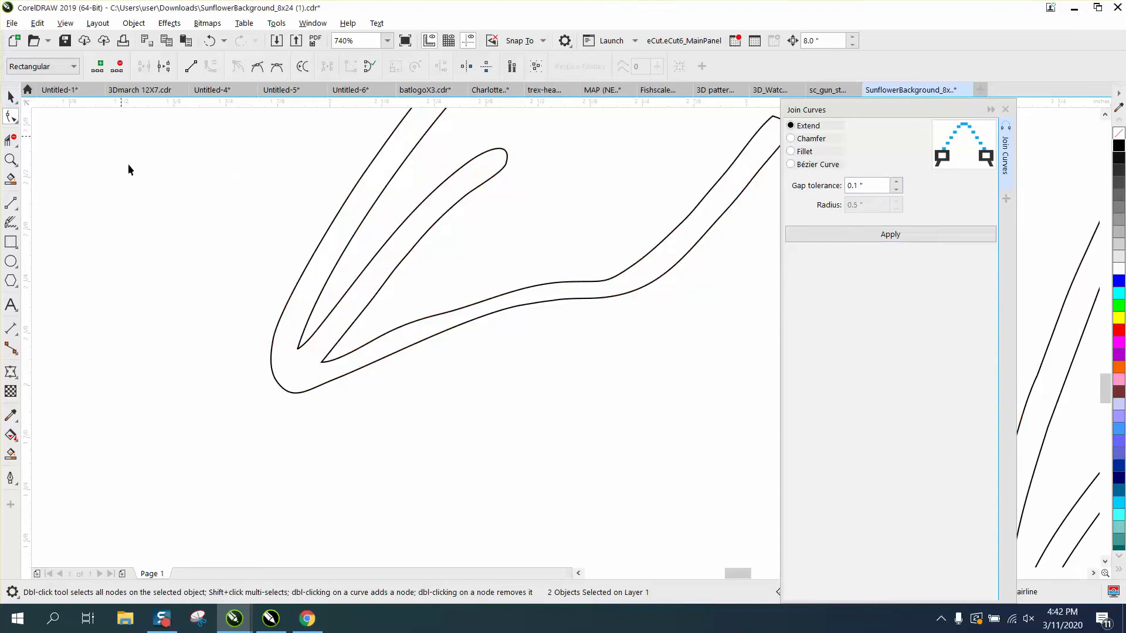
{"action": "left_click", "coordinate": [526, 307]}
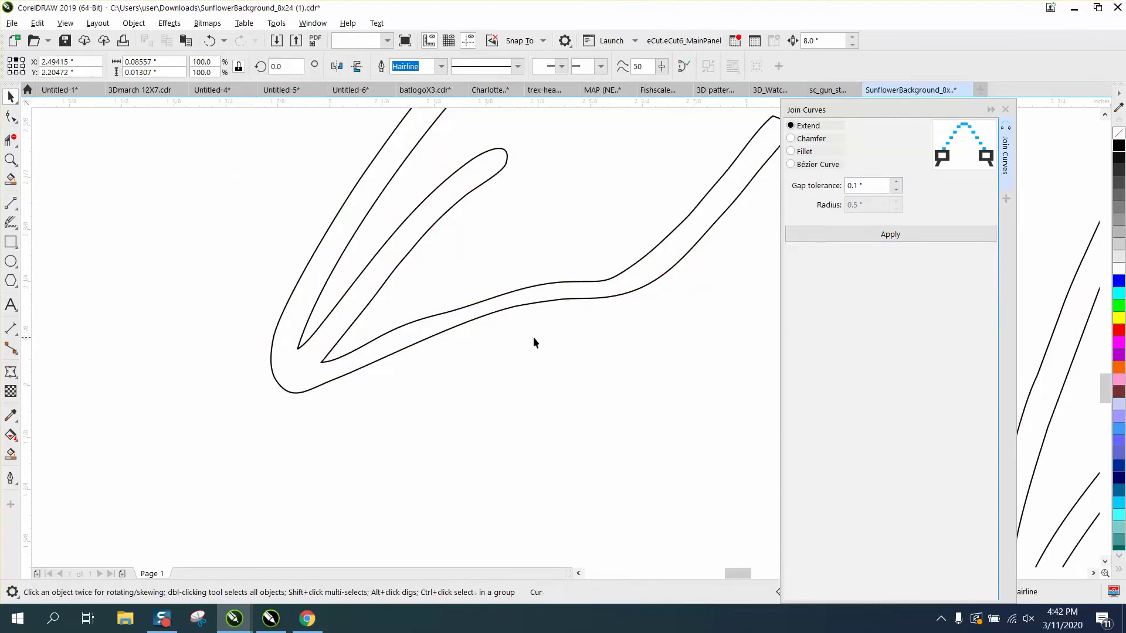
{"action": "left_click_drag", "start_coordinate": [536, 307], "coordinate": [536, 336]}
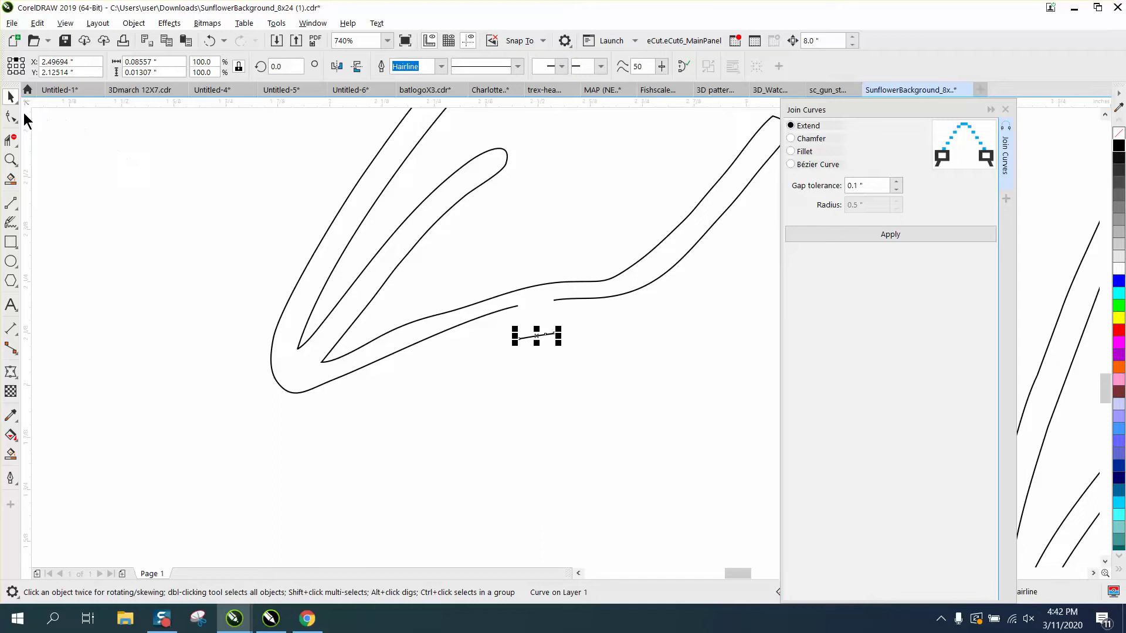
Step: Undo the move and join the short segment with the sunflower outline via Join Curves
{"action": "left_click", "coordinate": [11, 116]}
{"action": "left_click", "coordinate": [209, 40]}
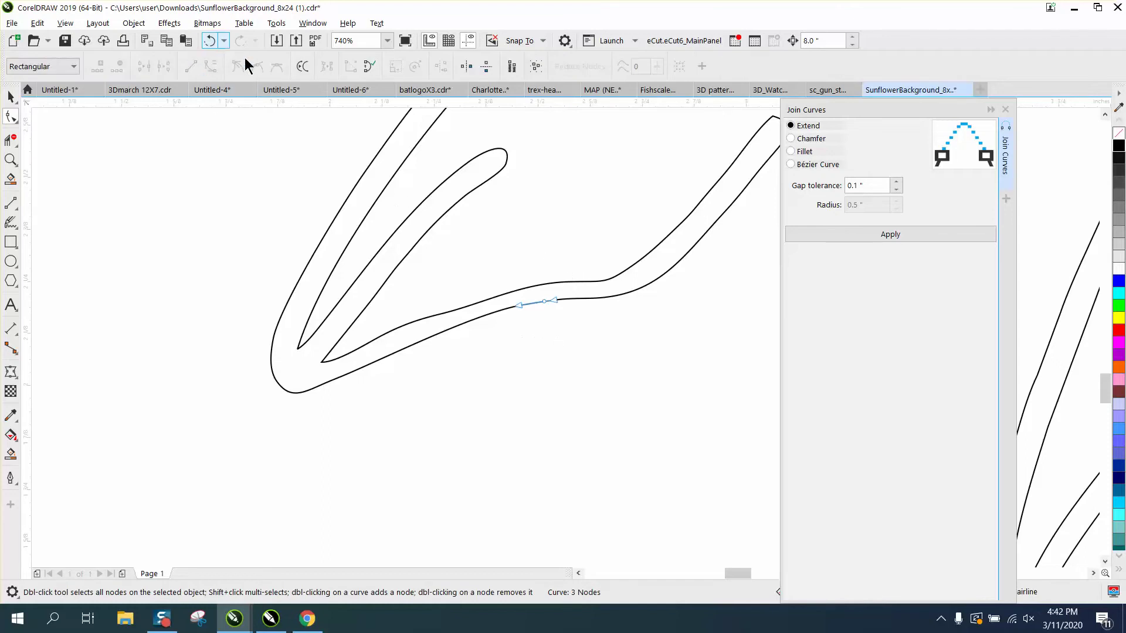
{"action": "left_click", "coordinate": [480, 318]}
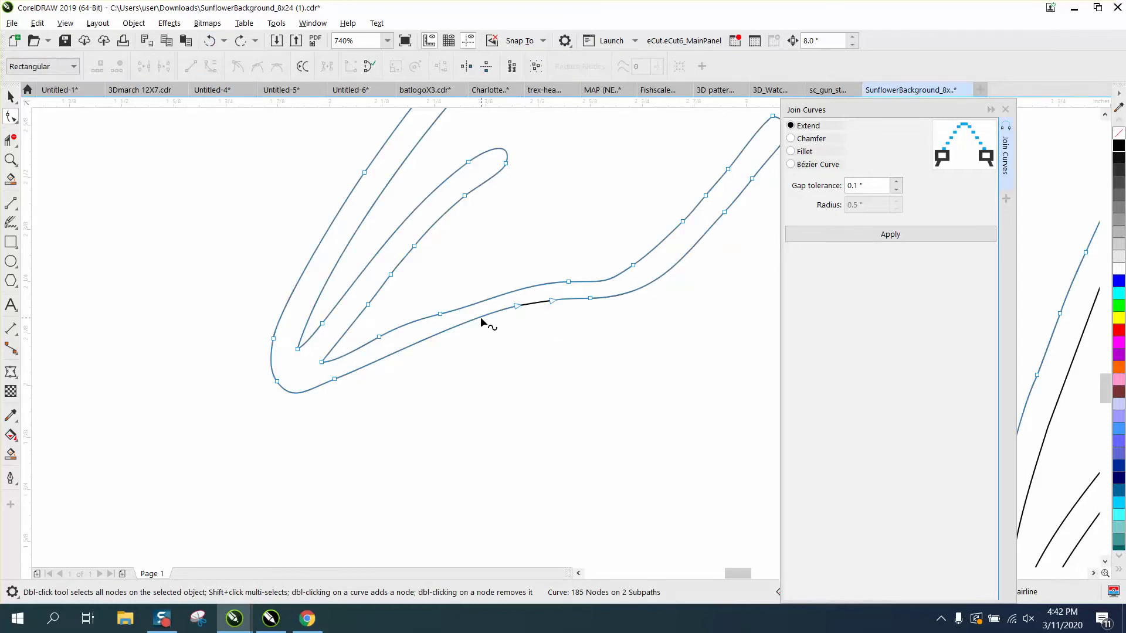
{"action": "left_click", "coordinate": [531, 304]}
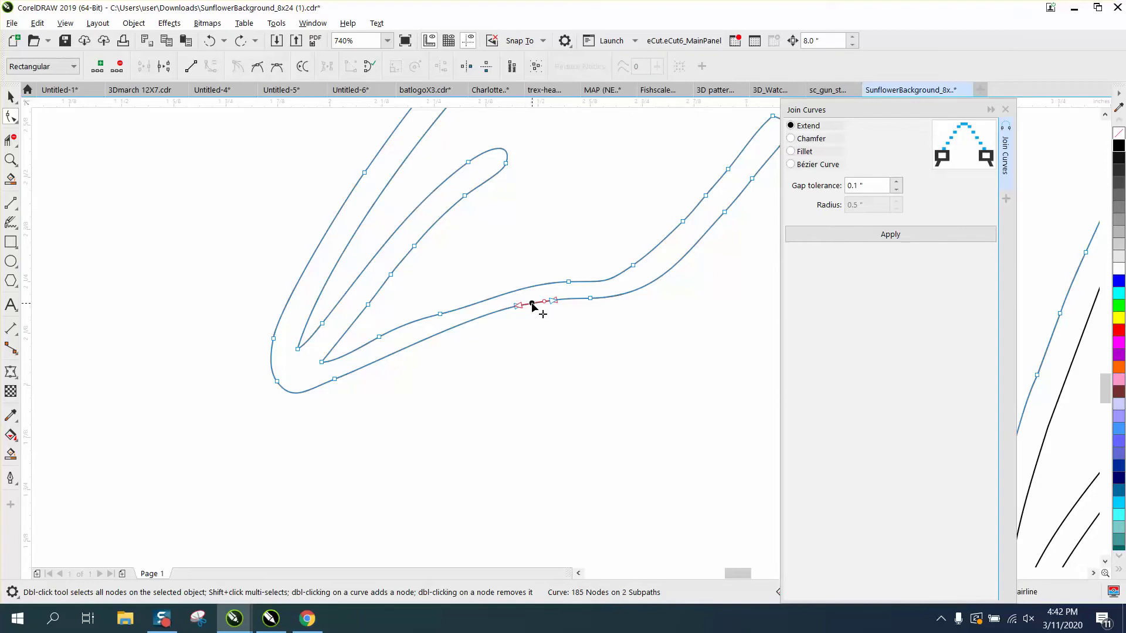
{"action": "left_click", "coordinate": [889, 237]}
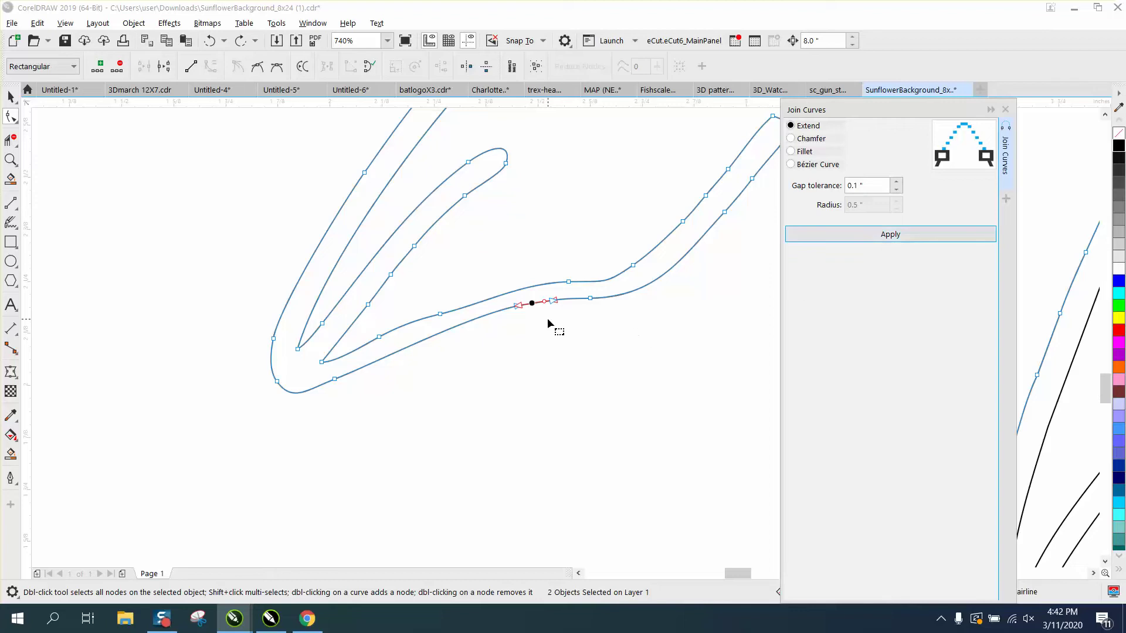
Step: Zoom in to check the joined segment, test a small move, undo it, and zoom out
{"action": "left_click", "coordinate": [10, 160]}
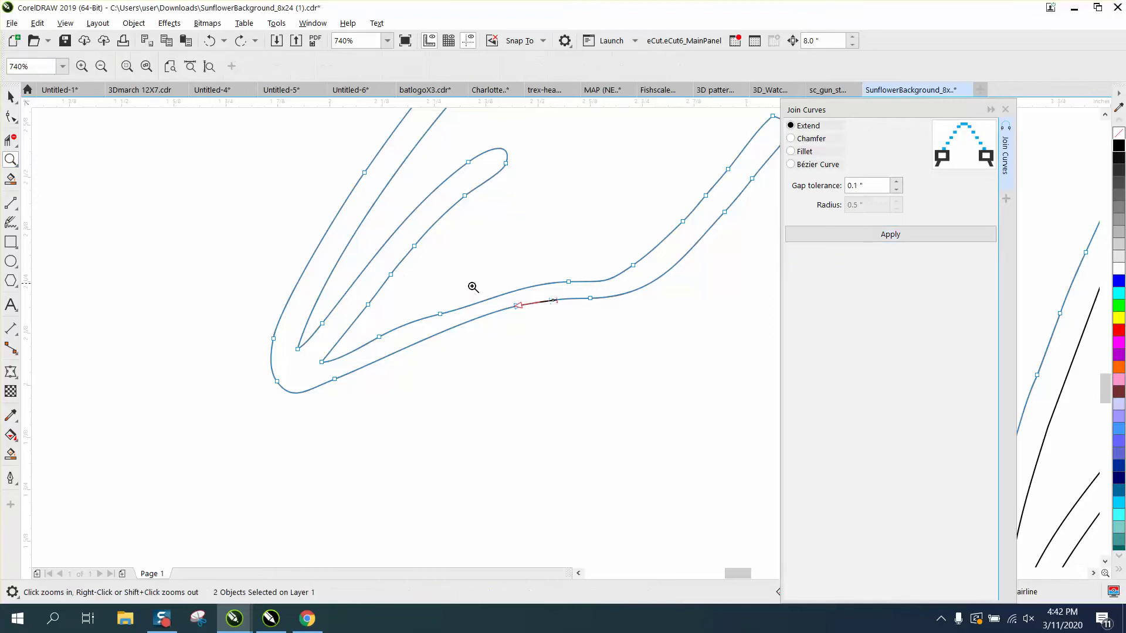
{"action": "left_click_drag", "start_coordinate": [502, 292], "coordinate": [596, 336]}
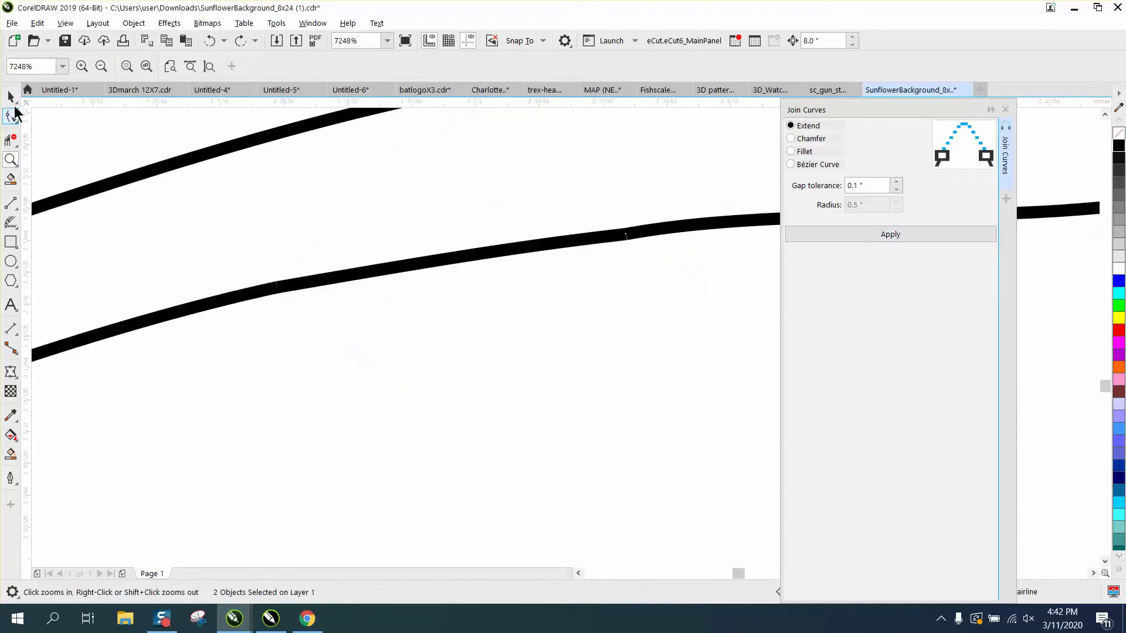
{"action": "left_click", "coordinate": [10, 97]}
{"action": "scroll", "coordinate": [486, 333], "scroll_direction": "down", "scroll_amount": 2}
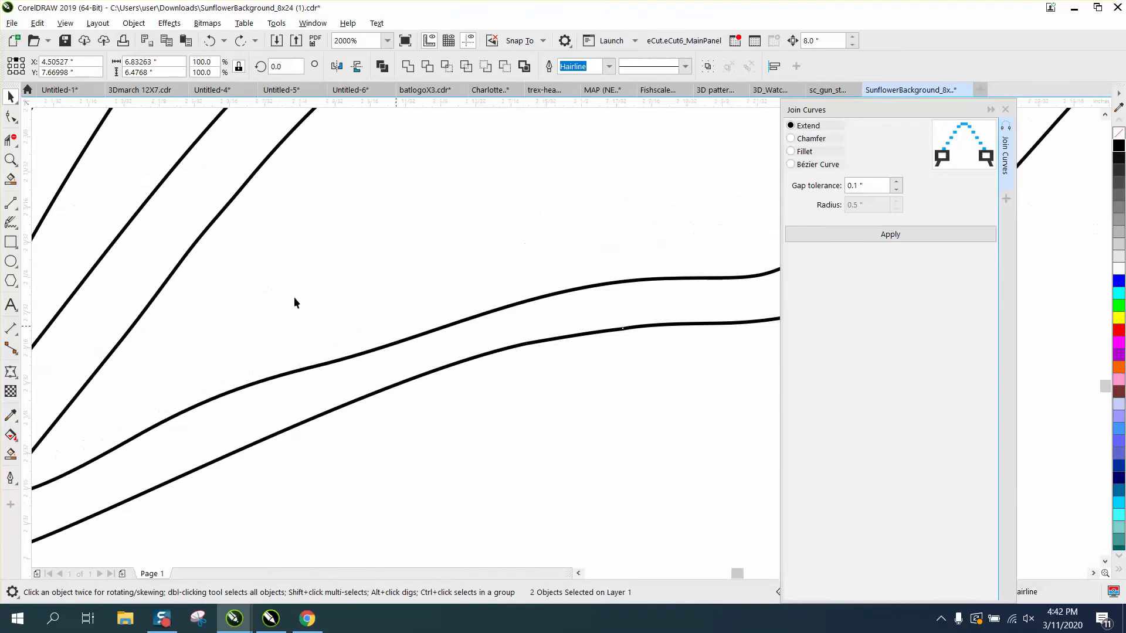
{"action": "left_click_drag", "start_coordinate": [460, 359], "coordinate": [460, 410]}
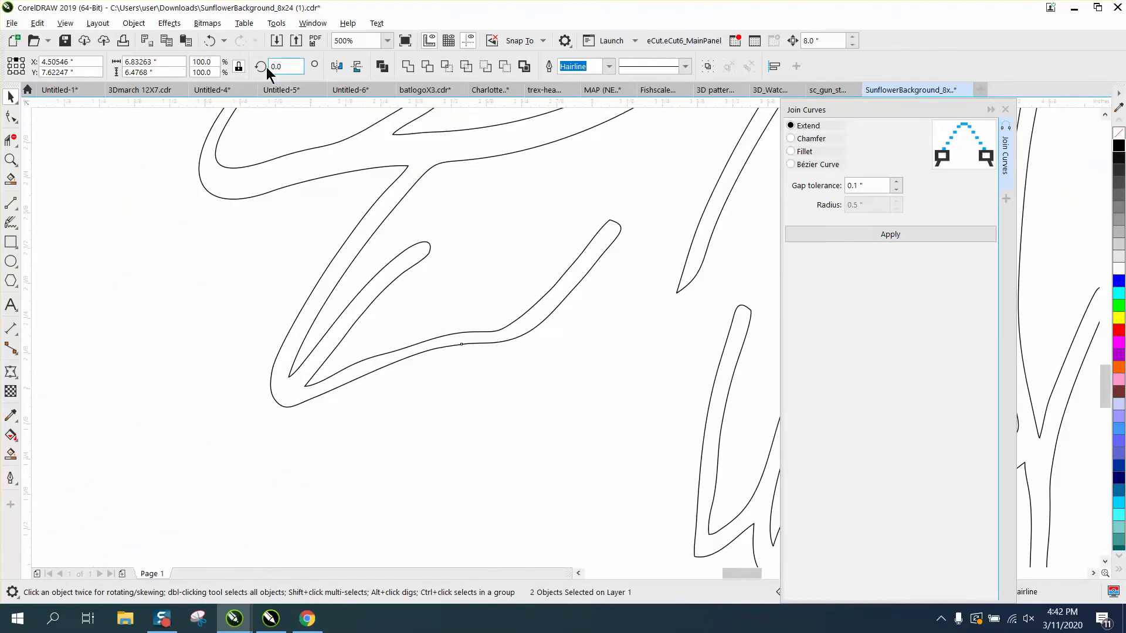
{"action": "left_click", "coordinate": [210, 40]}
{"action": "scroll", "coordinate": [570, 310], "scroll_direction": "down", "scroll_amount": 5}
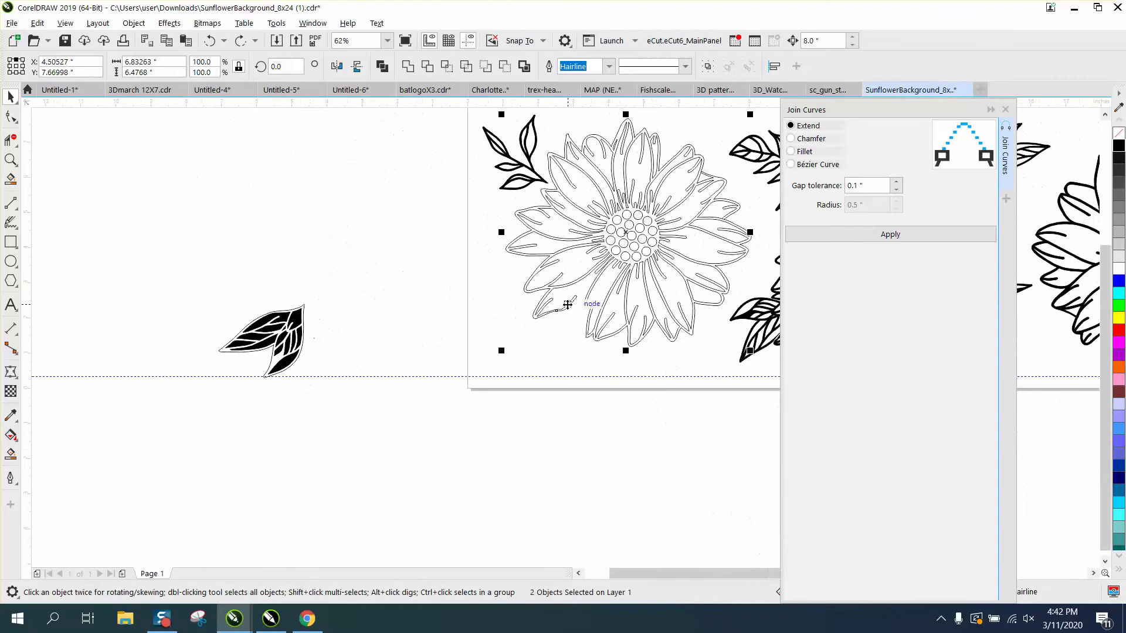
Step: Move the leaf sprig 8 inches left off the page and zoom in on a petal's outlines
{"action": "left_click", "coordinate": [541, 182]}
{"action": "key", "text": "Left"}
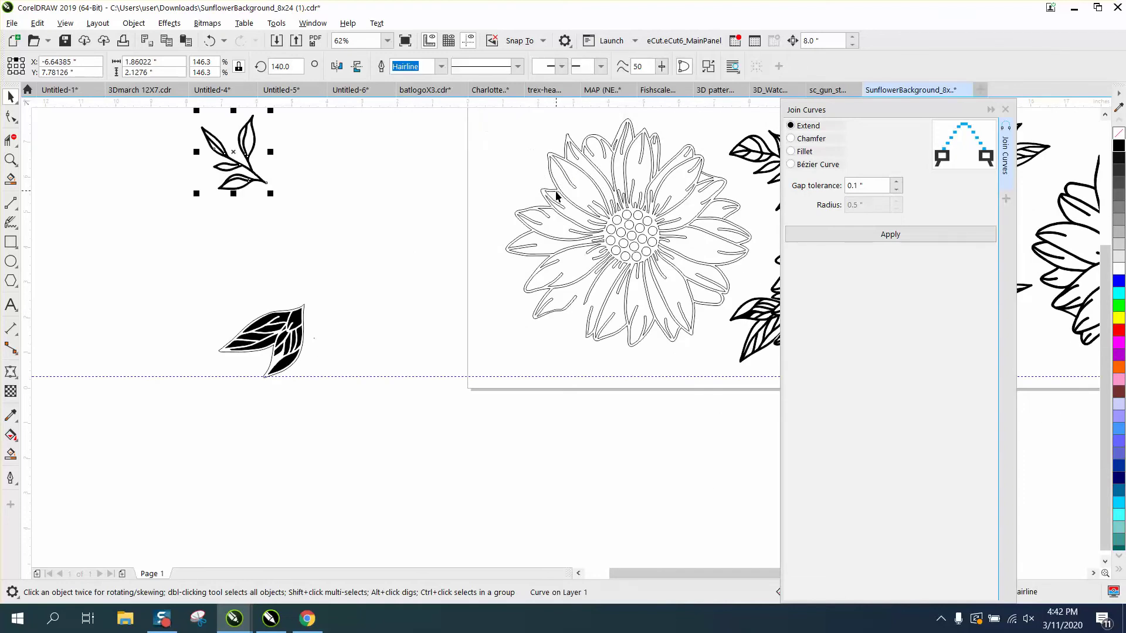
{"action": "left_click", "coordinate": [11, 159]}
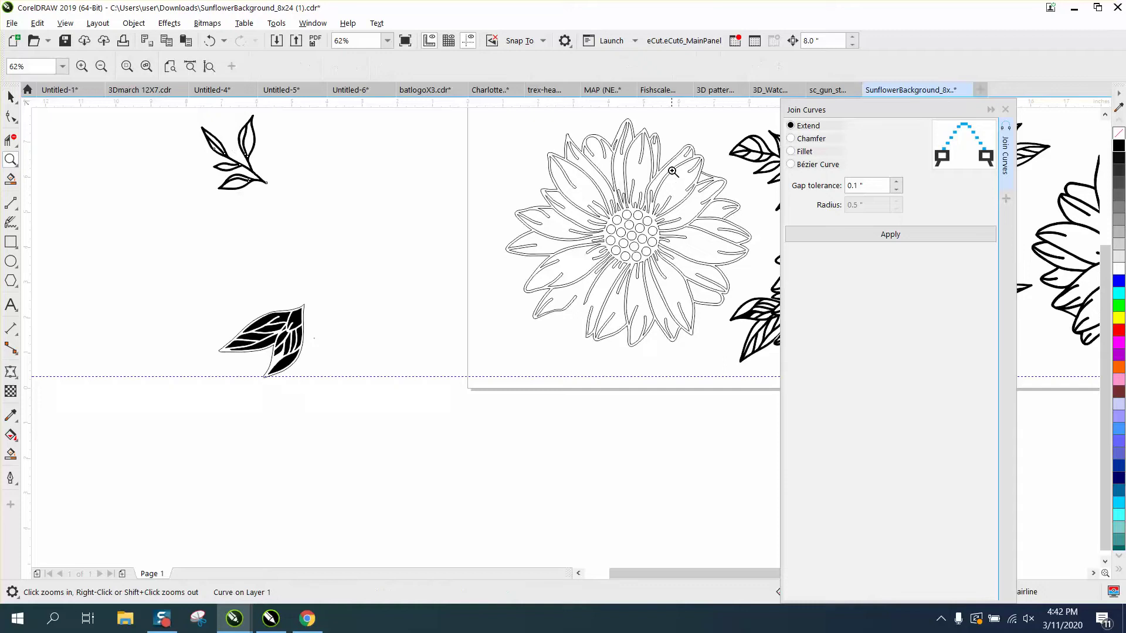
{"action": "left_click_drag", "start_coordinate": [686, 163], "coordinate": [726, 206]}
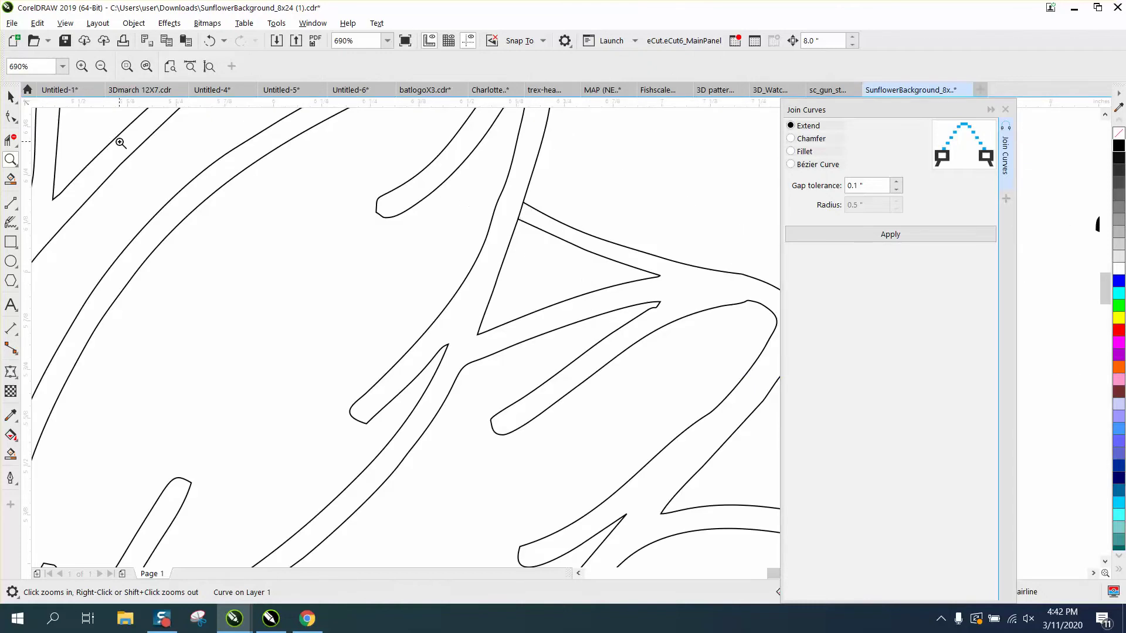
{"action": "left_click", "coordinate": [14, 140]}
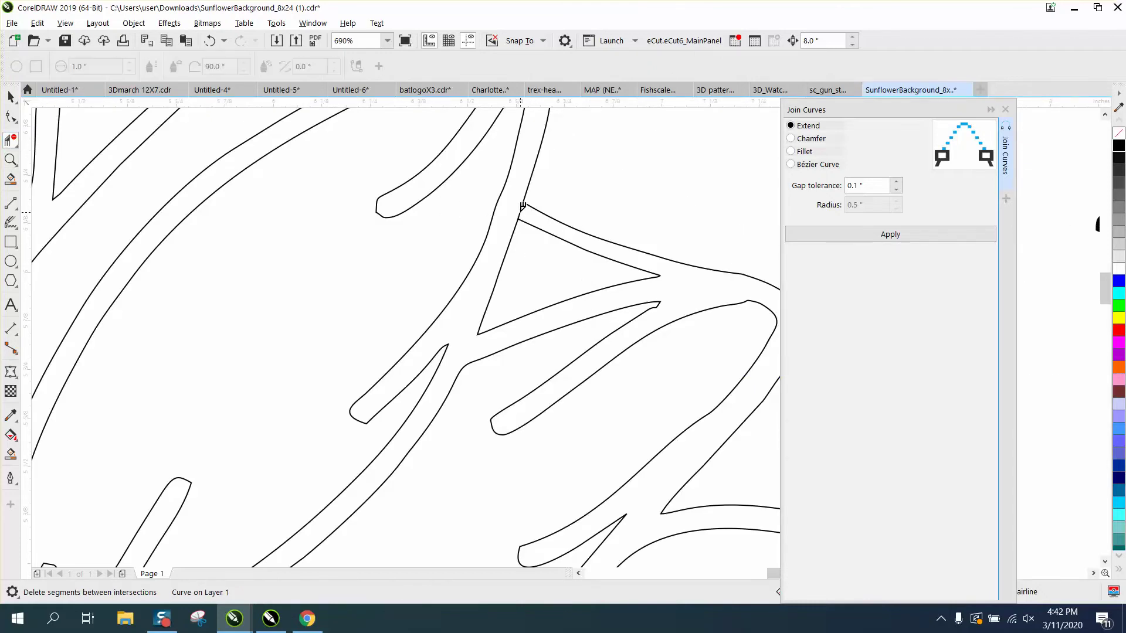
{"action": "scroll", "coordinate": [561, 223], "scroll_direction": "down", "scroll_amount": 5}
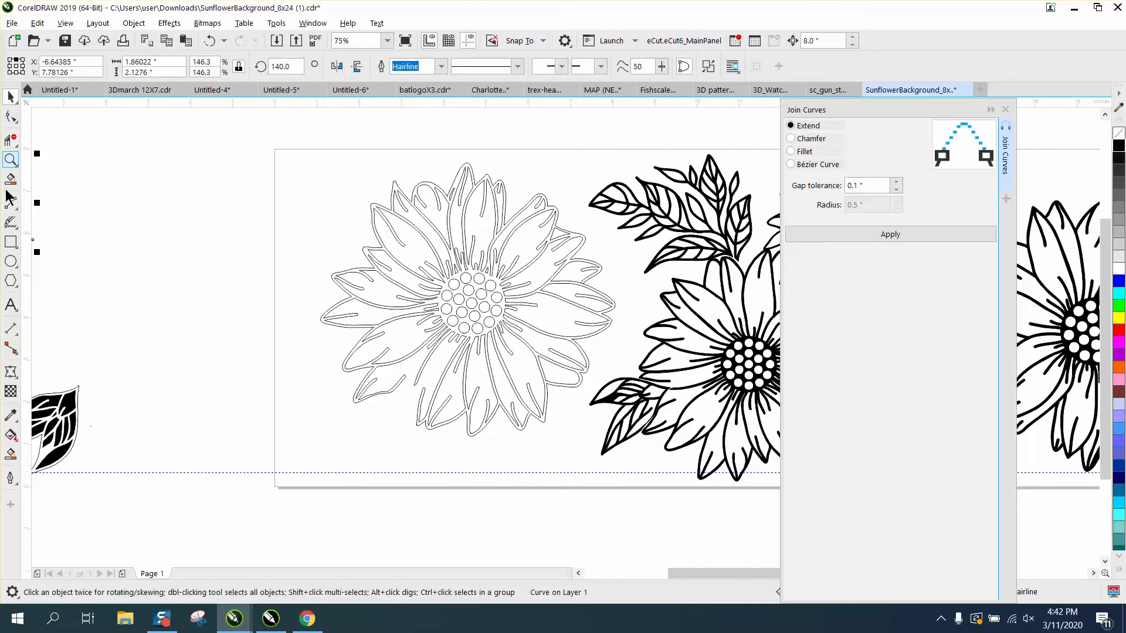
Step: Try a solid black Smart Fill on the flower, undo it, and zoom in on the petals
{"action": "left_click", "coordinate": [11, 454]}
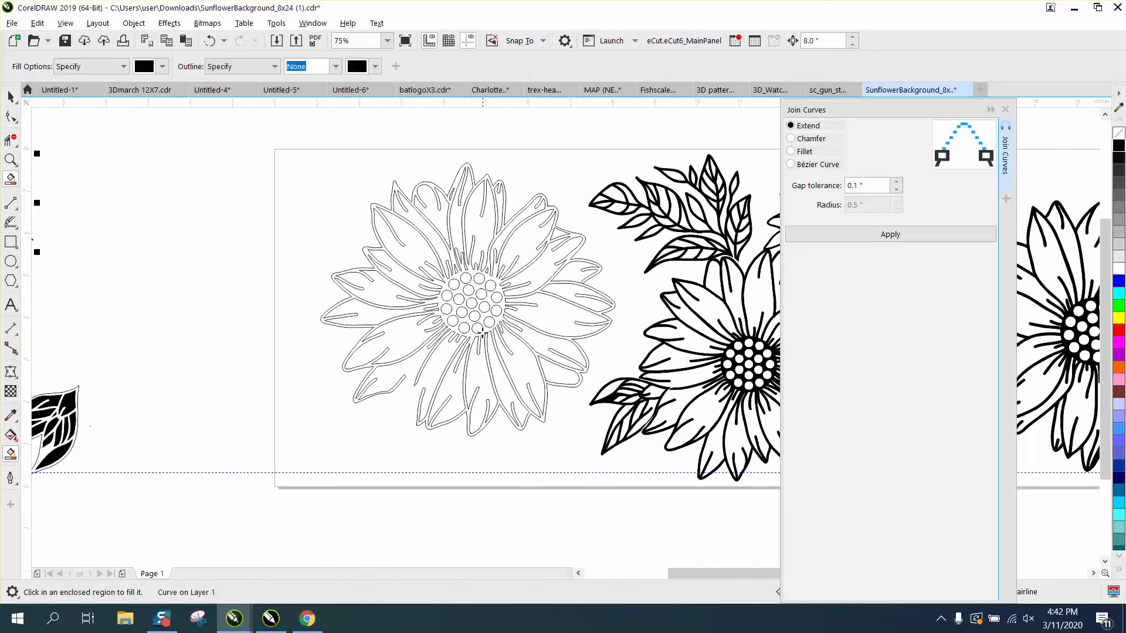
{"action": "left_click", "coordinate": [436, 327]}
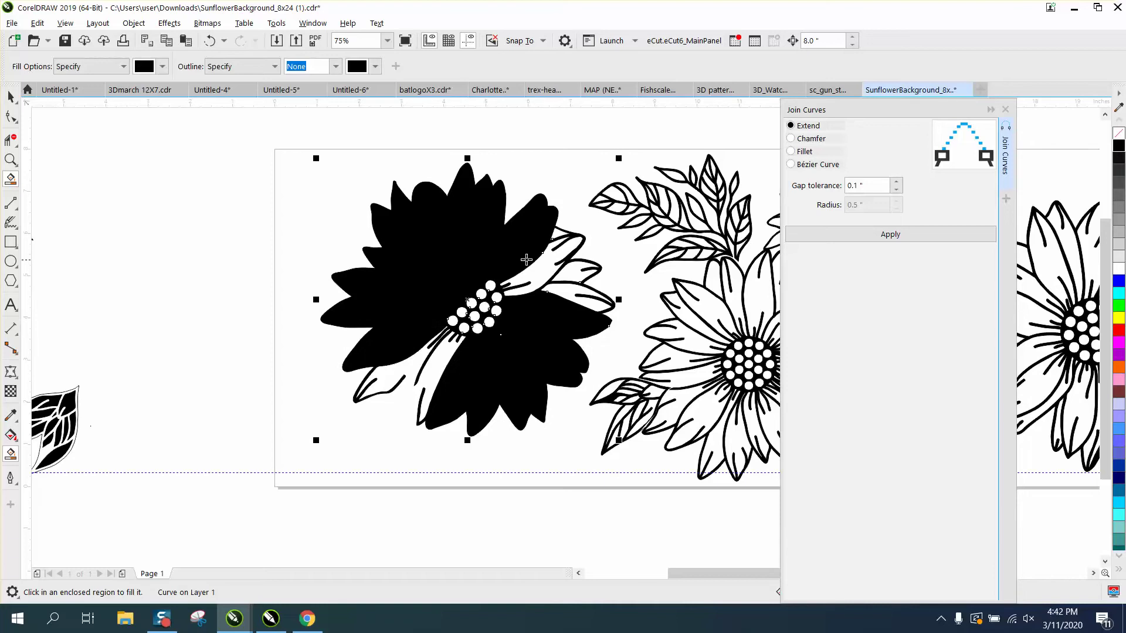
{"action": "left_click", "coordinate": [209, 41]}
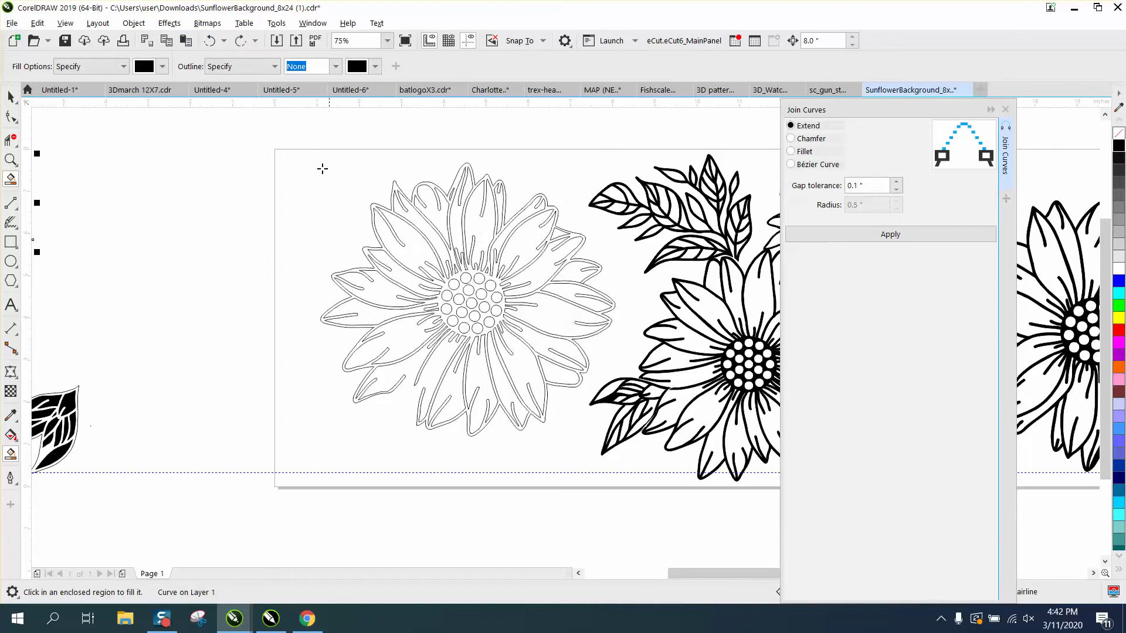
{"action": "left_click", "coordinate": [10, 159]}
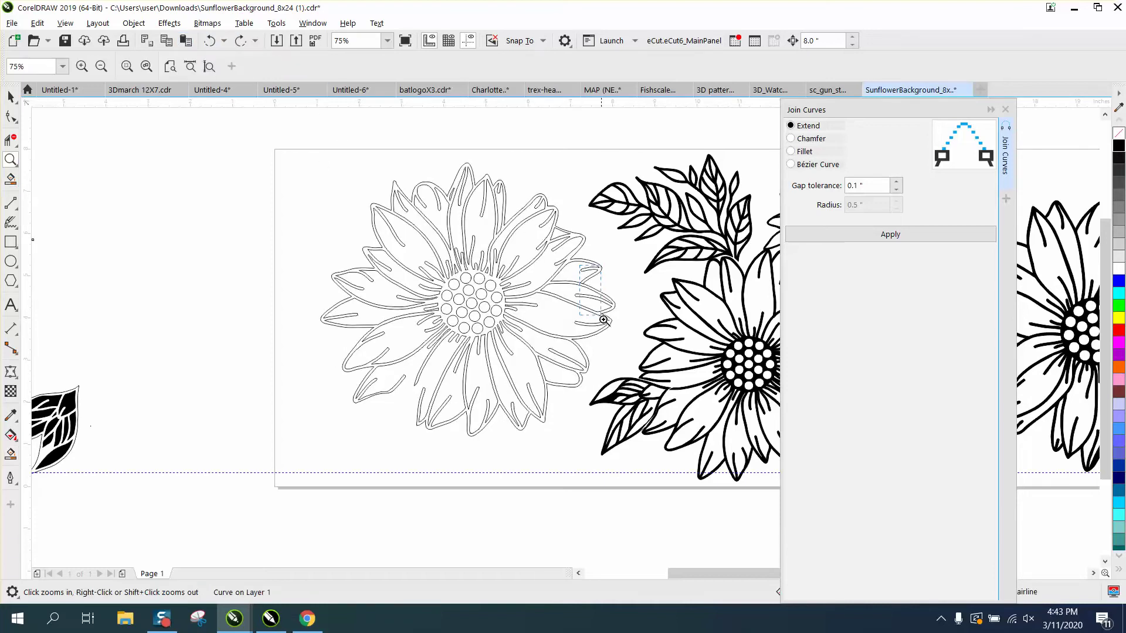
{"action": "left_click", "coordinate": [641, 350]}
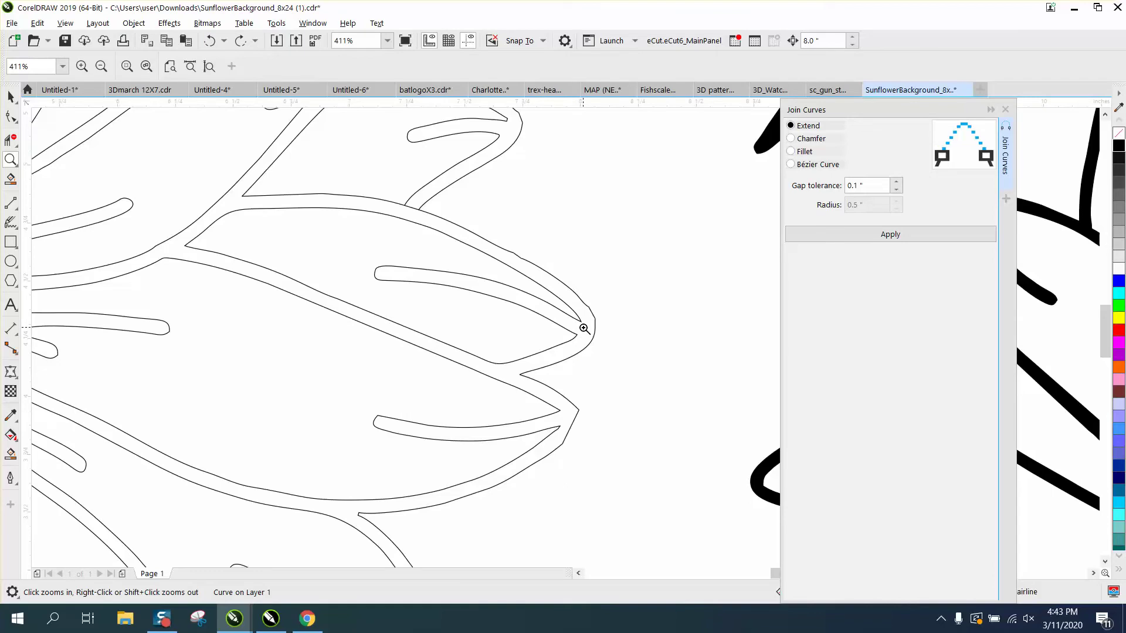
{"action": "scroll", "coordinate": [580, 324], "scroll_direction": "down", "scroll_amount": 4}
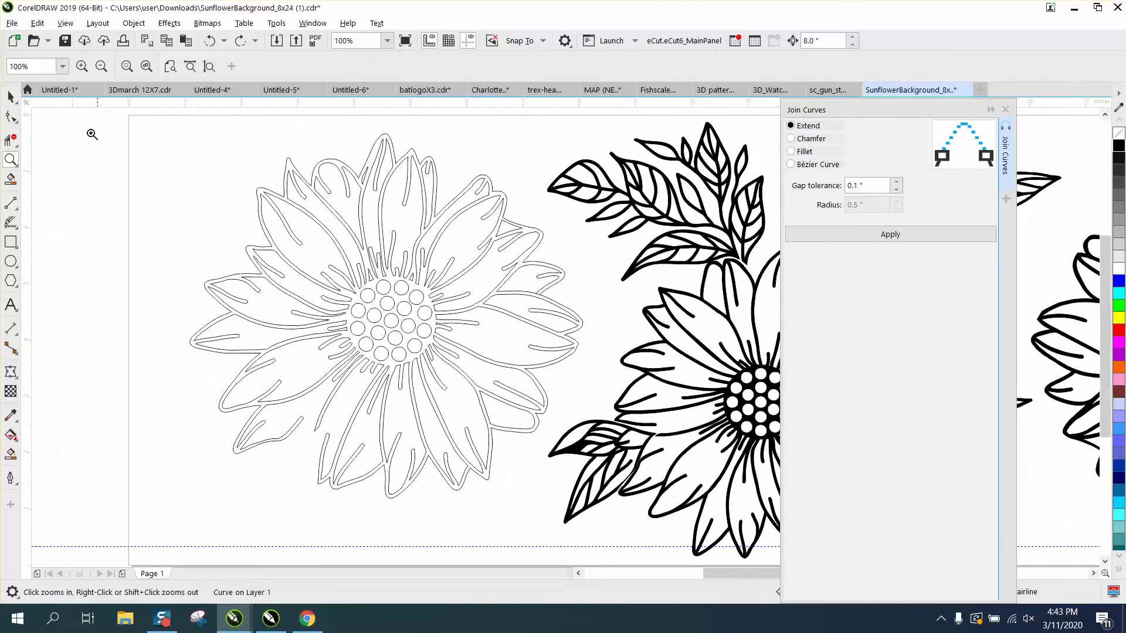
Step: Inspect the nodes of the outer sunflower outline and two petal curves
{"action": "key", "text": "F10"}
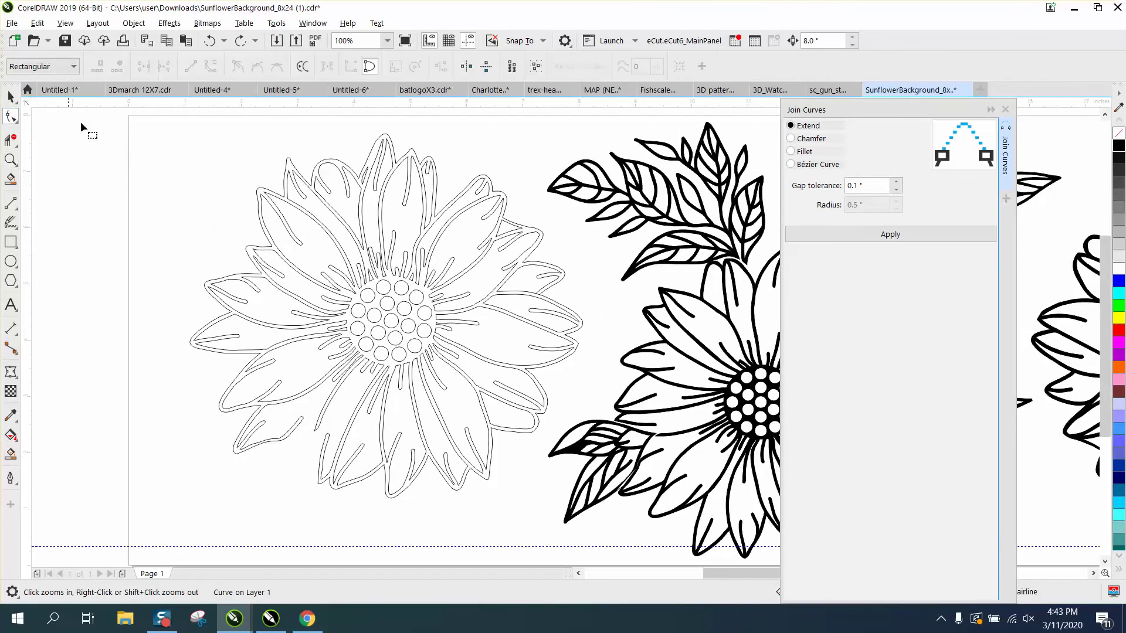
{"action": "left_click", "coordinate": [272, 189]}
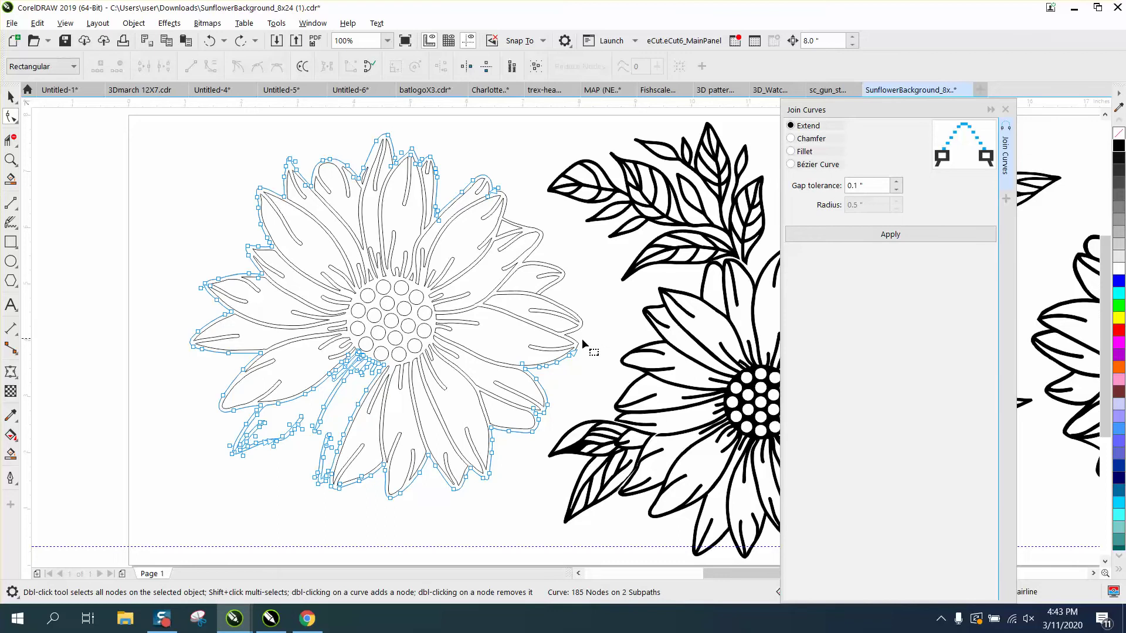
{"action": "left_click", "coordinate": [519, 267]}
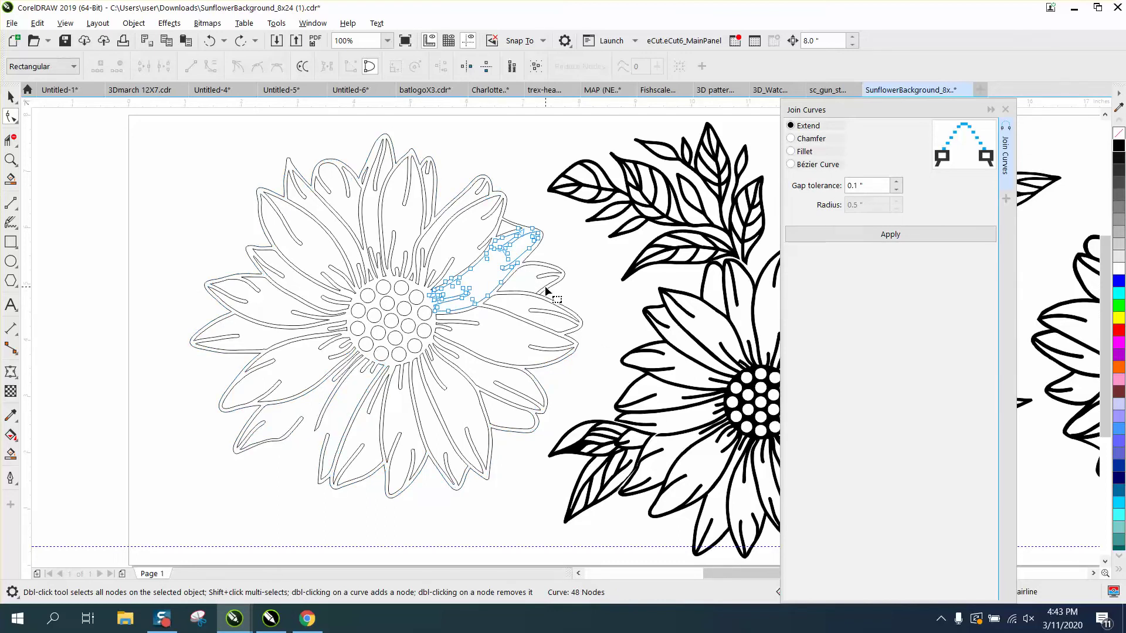
{"action": "left_click", "coordinate": [536, 284]}
{"action": "scroll", "coordinate": [534, 284], "scroll_direction": "down", "scroll_amount": 1}
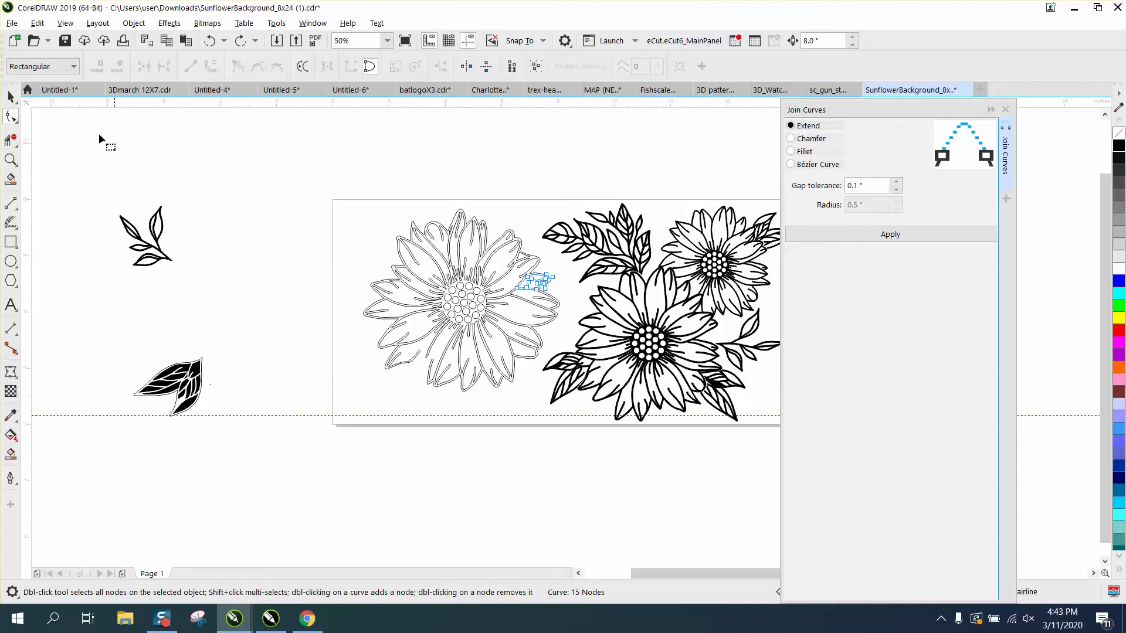
Step: Select the left flower's 64 pieces, combine them into one curve, and return it onto the page
{"action": "left_click", "coordinate": [16, 97]}
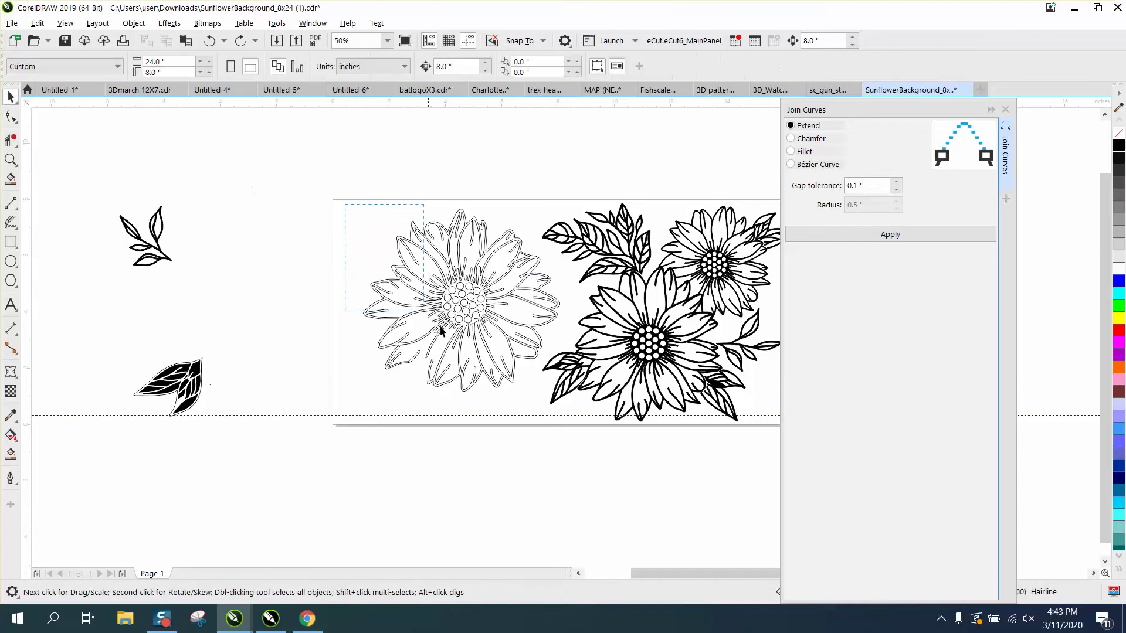
{"action": "left_click_drag", "start_coordinate": [555, 410], "coordinate": [567, 415]}
{"action": "key", "text": "Down"}
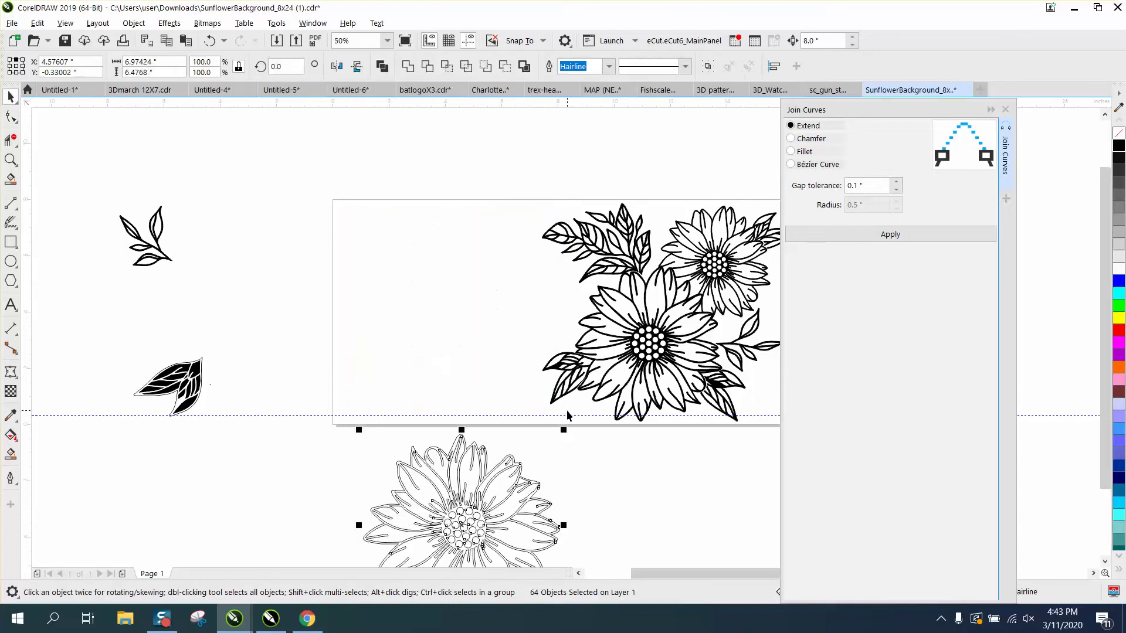
{"action": "scroll", "coordinate": [534, 377], "scroll_direction": "down", "scroll_amount": 2}
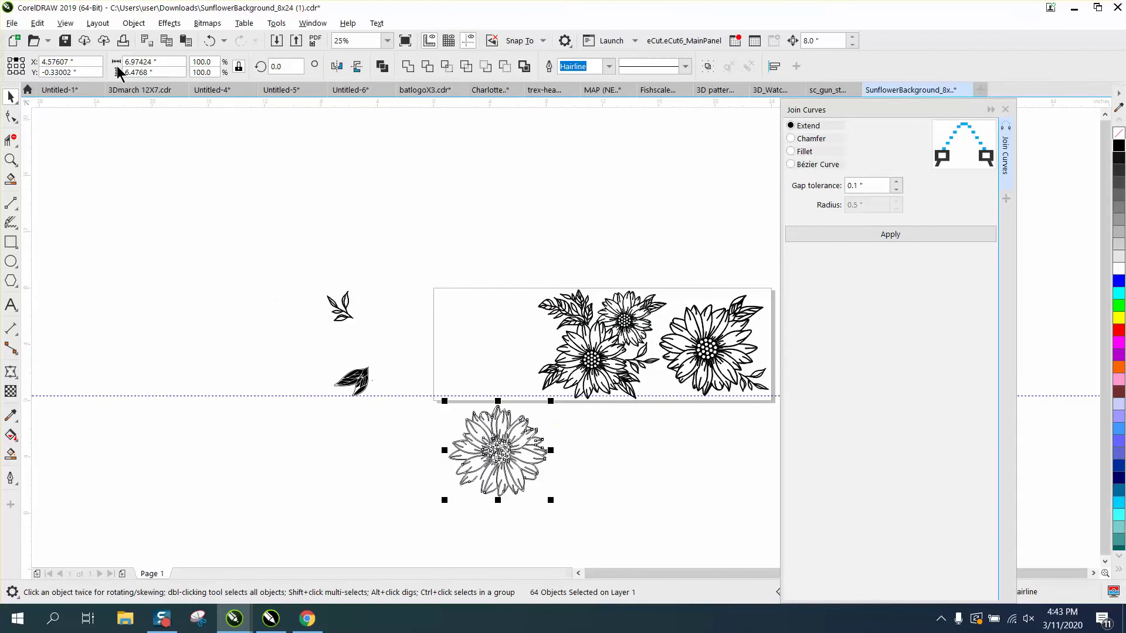
{"action": "left_click", "coordinate": [134, 24]}
{"action": "left_click", "coordinate": [156, 319]}
{"action": "key", "text": "Up"}
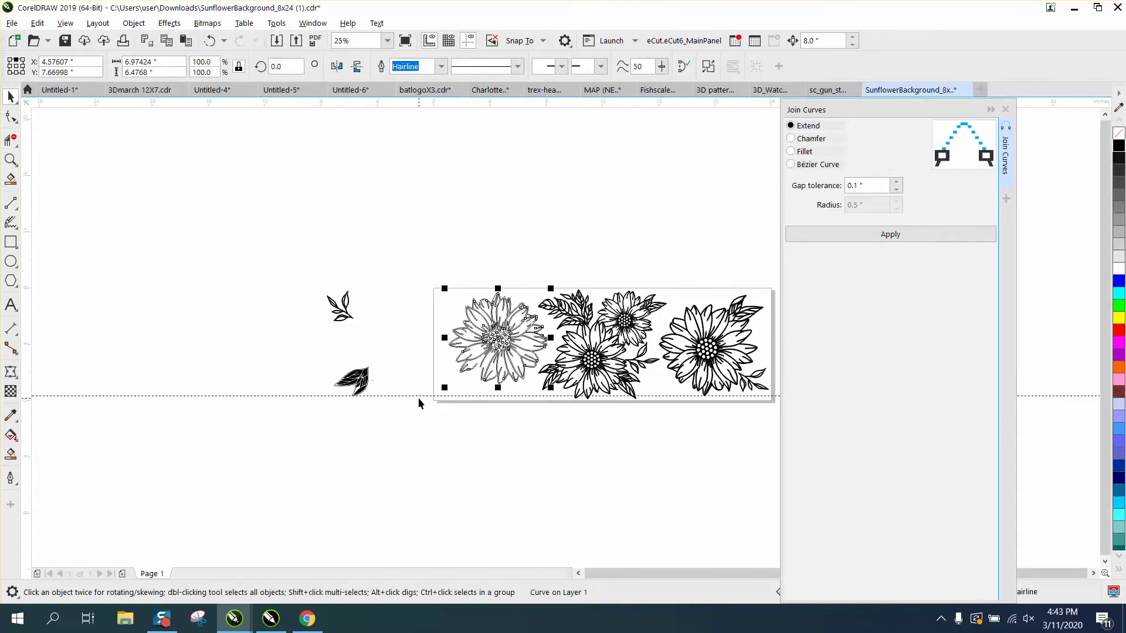
Step: Zoom in and Smart Fill the left sunflower's outlines solid black
{"action": "left_click", "coordinate": [11, 159]}
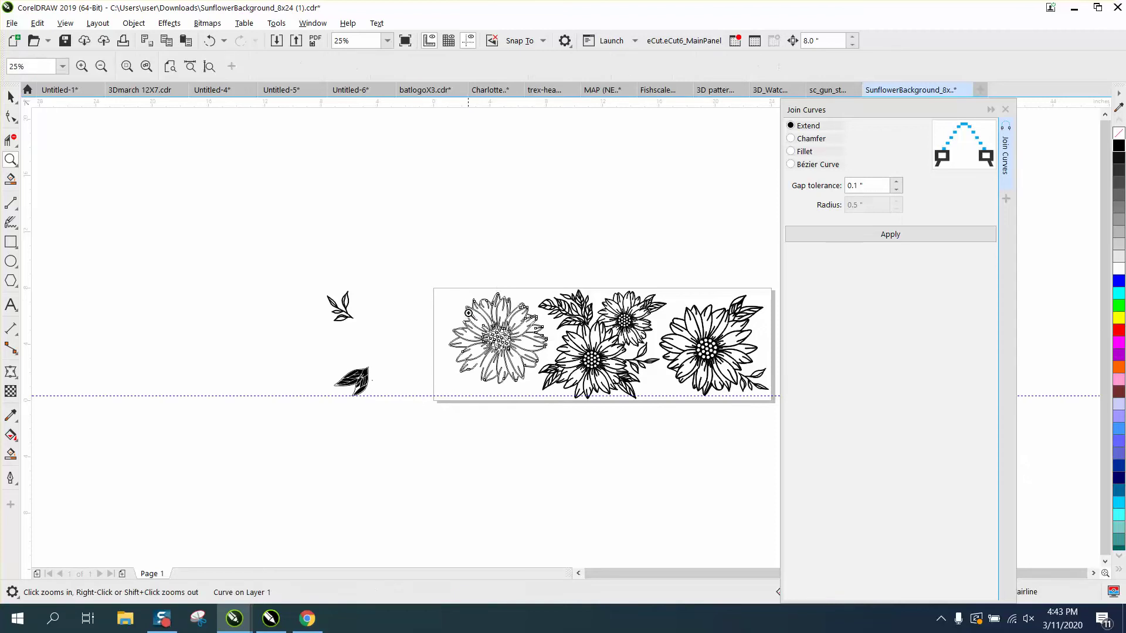
{"action": "left_click_drag", "start_coordinate": [471, 313], "coordinate": [589, 410]}
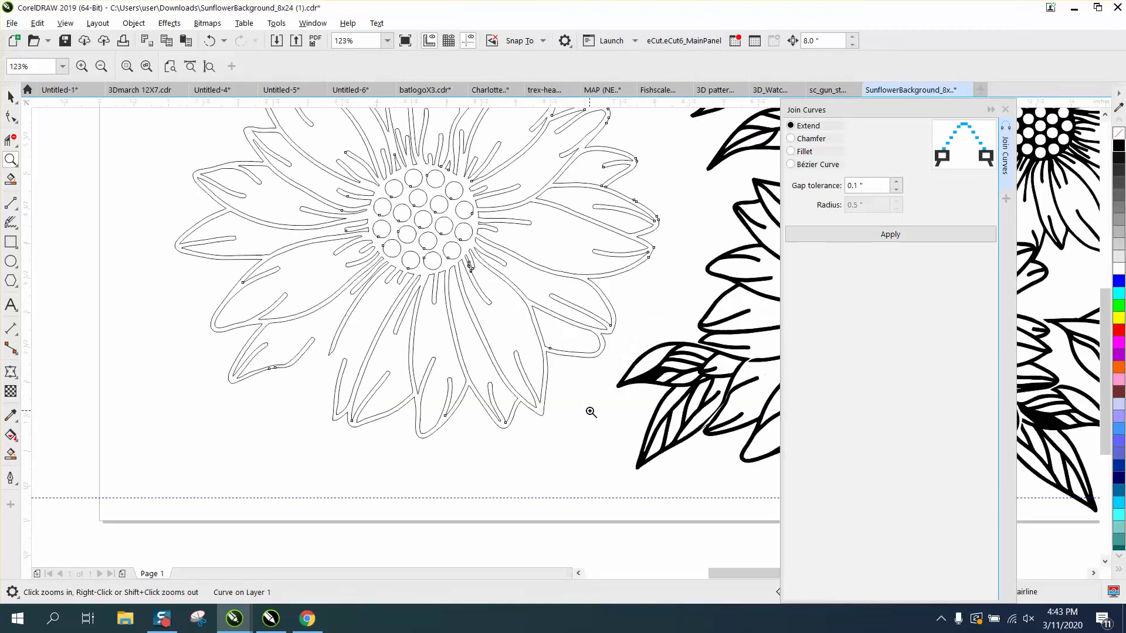
{"action": "left_click", "coordinate": [11, 453]}
{"action": "left_click", "coordinate": [421, 254]}
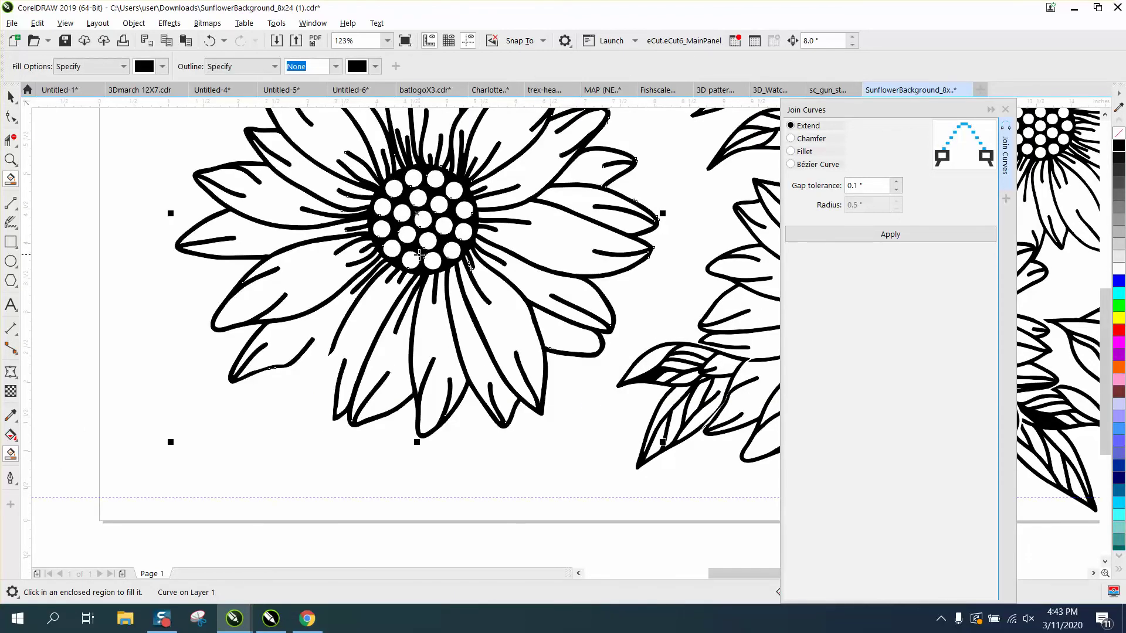
{"action": "scroll", "coordinate": [506, 317], "scroll_direction": "down", "scroll_amount": 2}
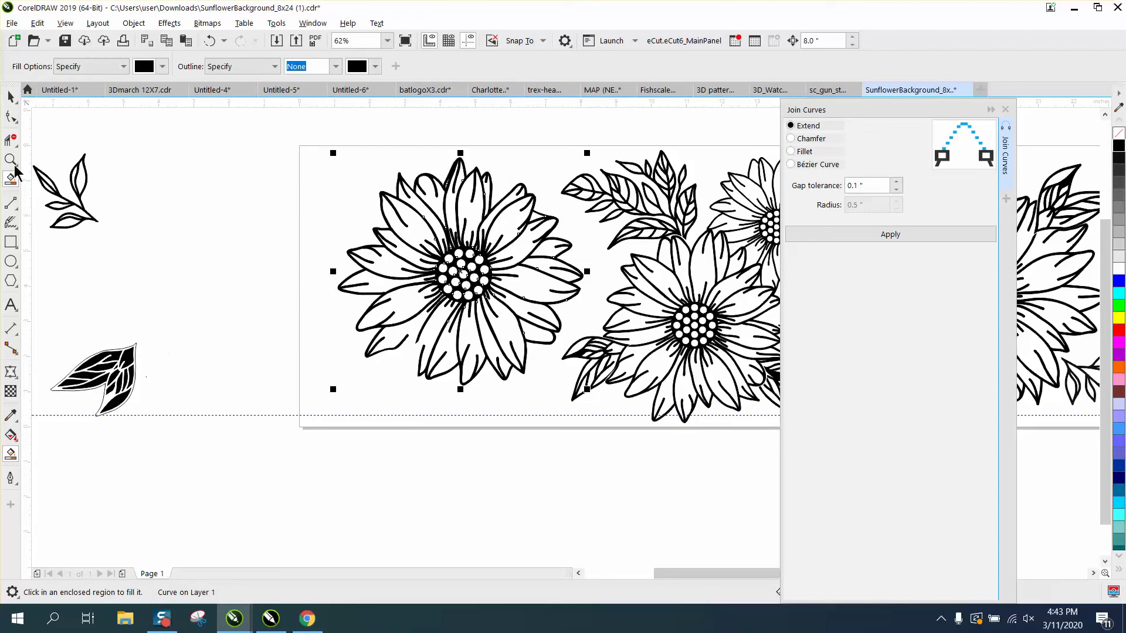
Step: Move the leaf sprig 8 inches right onto the page
{"action": "left_click", "coordinate": [10, 96]}
{"action": "left_click", "coordinate": [92, 220]}
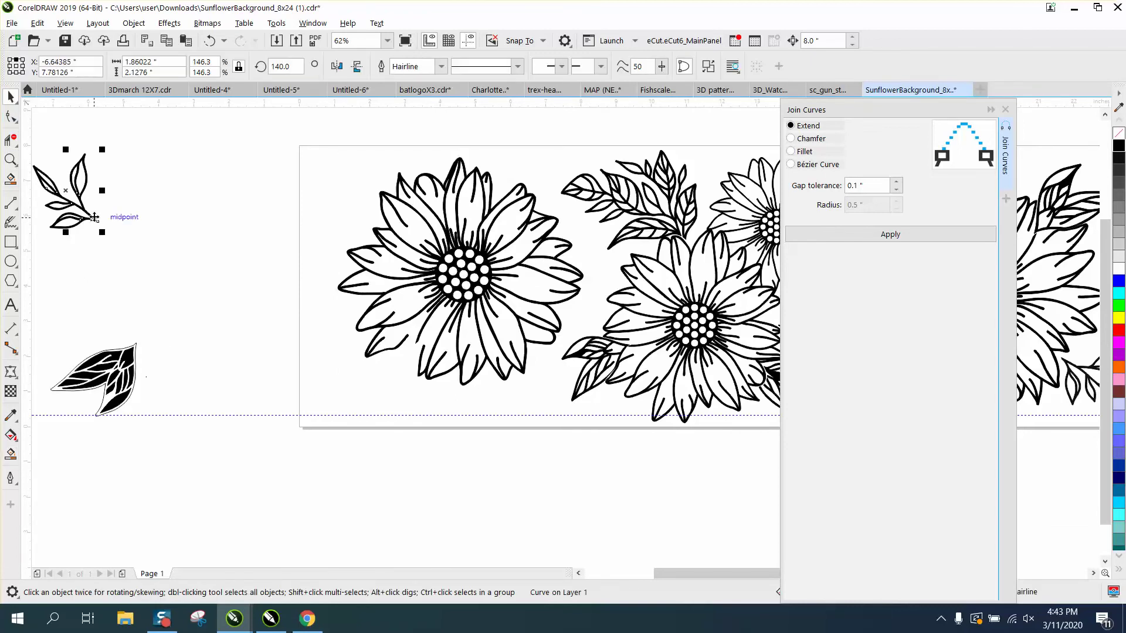
{"action": "key", "text": "Right"}
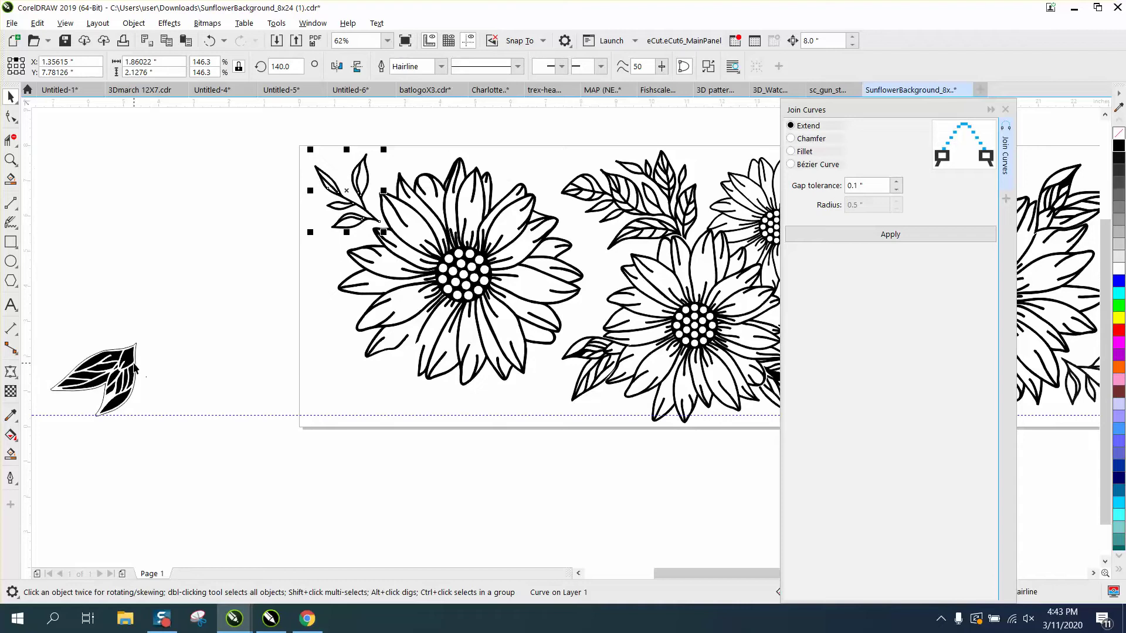
Step: Zoom to the black two-leaf shape, select its 16 pieces, and remove their fill
{"action": "left_click", "coordinate": [10, 160]}
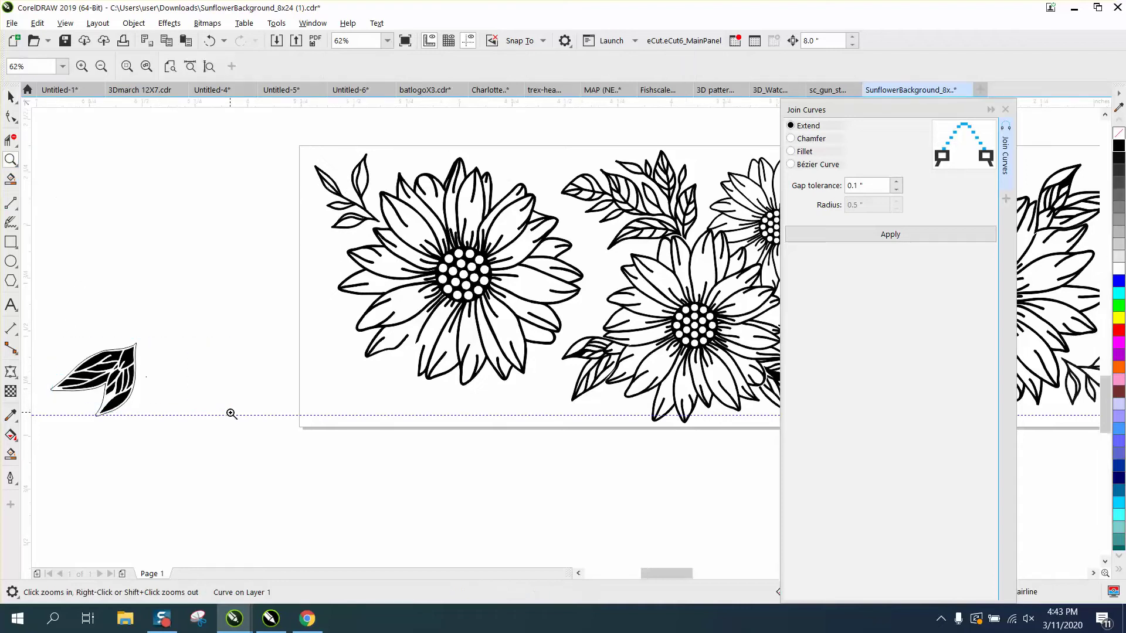
{"action": "key", "text": "shift+F2"}
{"action": "left_click", "coordinate": [10, 97]}
{"action": "key", "text": "F3"}
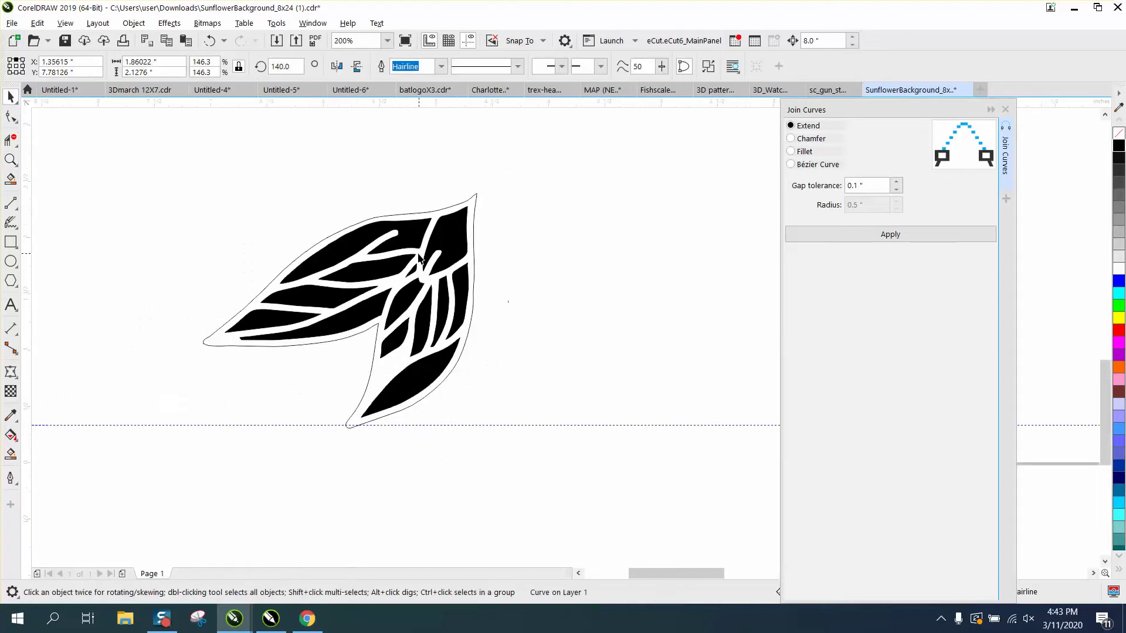
{"action": "left_click_drag", "start_coordinate": [167, 156], "coordinate": [601, 447]}
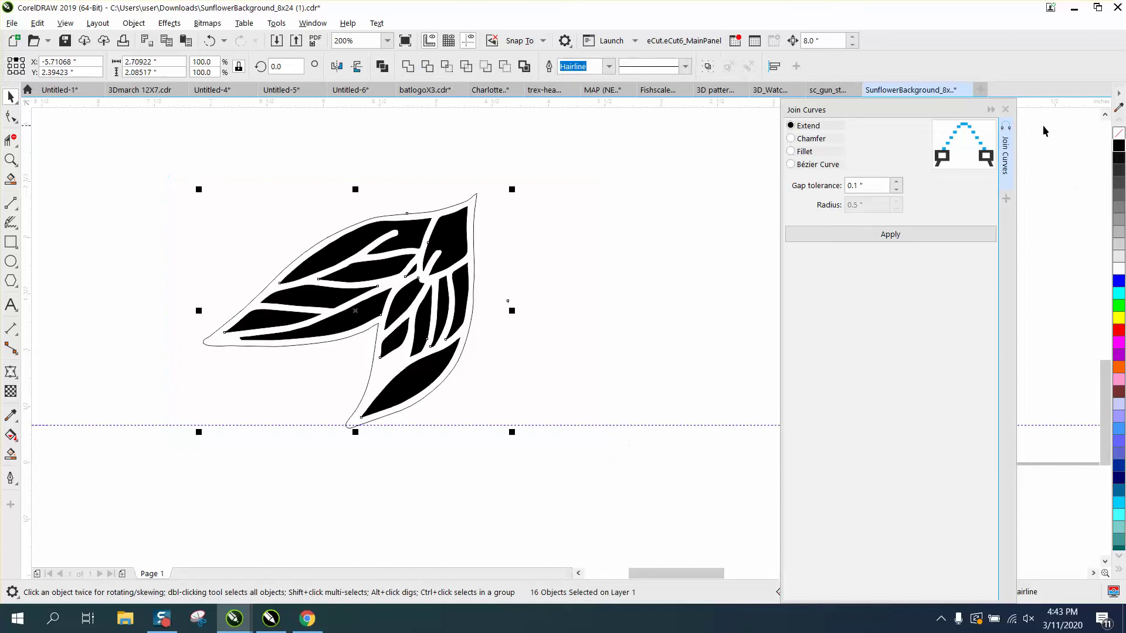
{"action": "left_click", "coordinate": [1117, 133]}
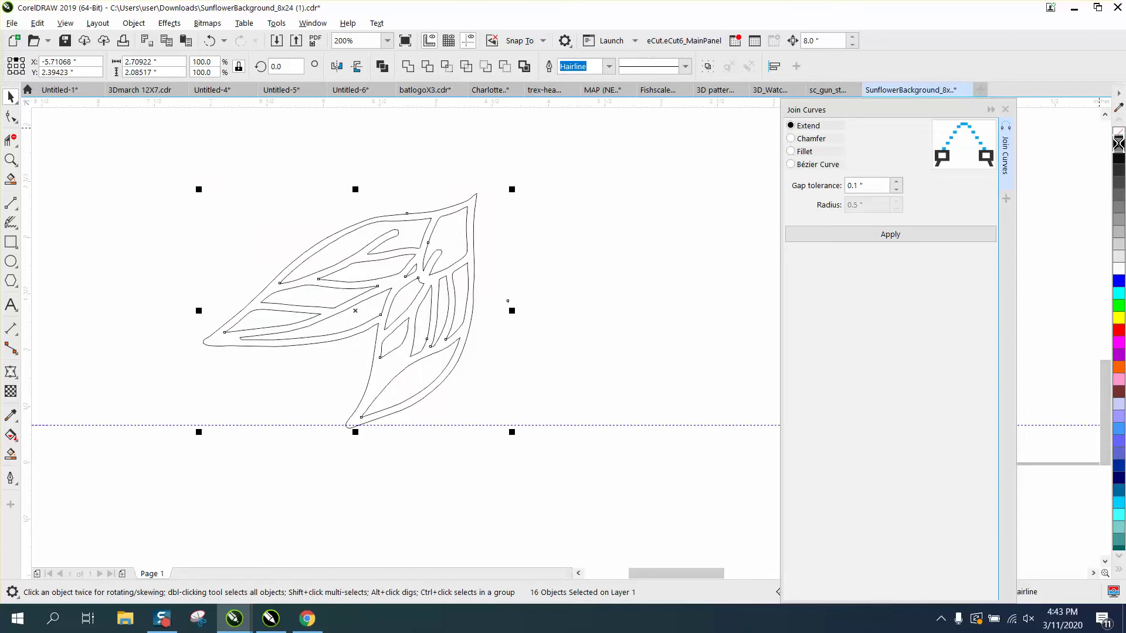
Step: Nudge the black leaf right into the sunflower design
{"action": "left_click", "coordinate": [11, 453]}
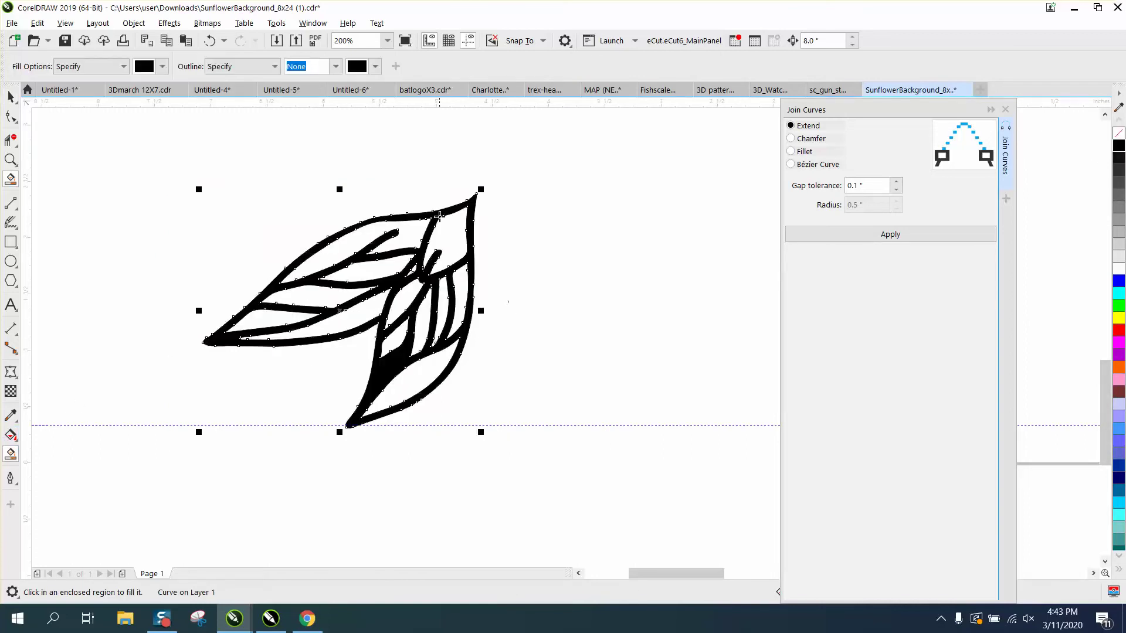
{"action": "scroll", "coordinate": [438, 213], "scroll_direction": "down", "scroll_amount": 1}
{"action": "left_click", "coordinate": [11, 97]}
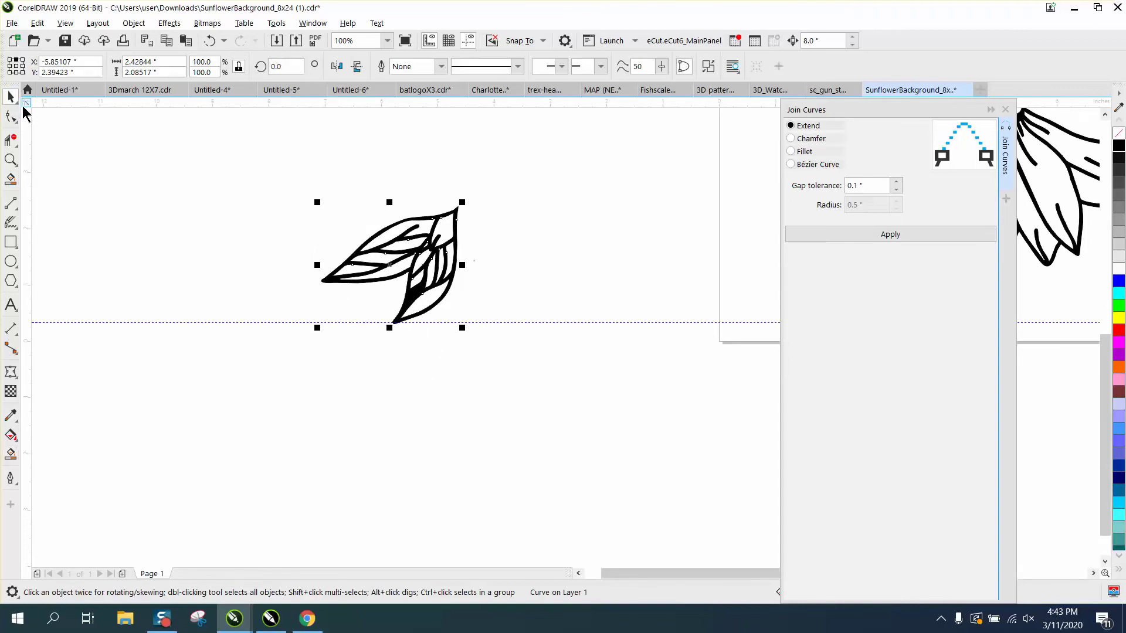
{"action": "key", "text": "Right"}
{"action": "scroll", "coordinate": [98, 151], "scroll_direction": "down", "scroll_amount": 1}
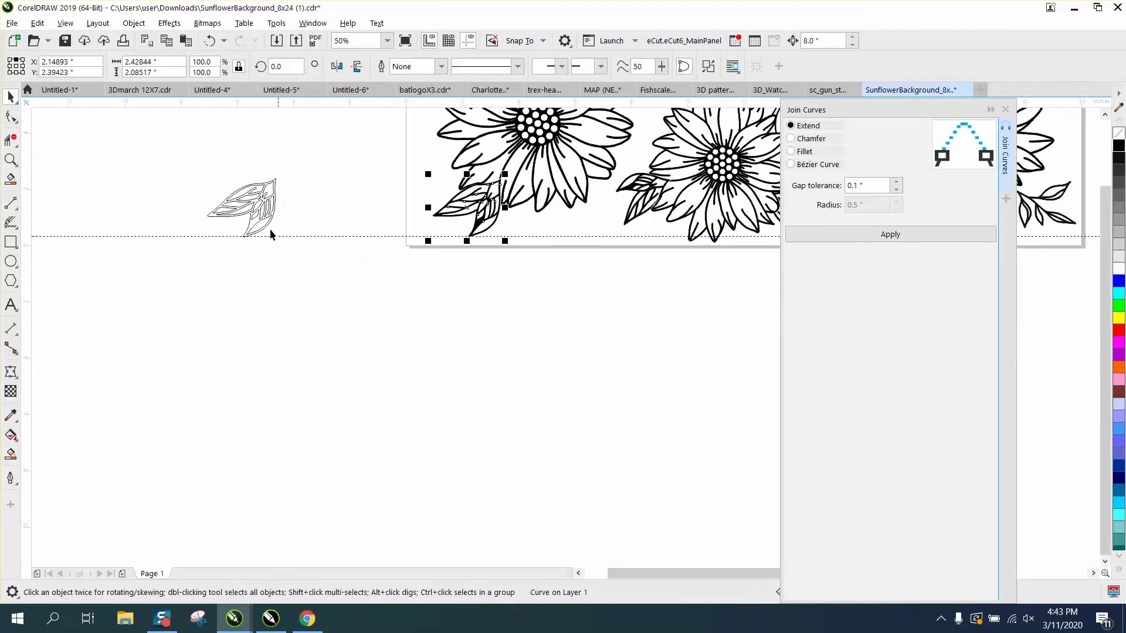
Step: Select the leftover outline leaf beside the page and delete it
{"action": "left_click", "coordinate": [262, 210]}
{"action": "left_click_drag", "start_coordinate": [353, 268], "coordinate": [354, 268]}
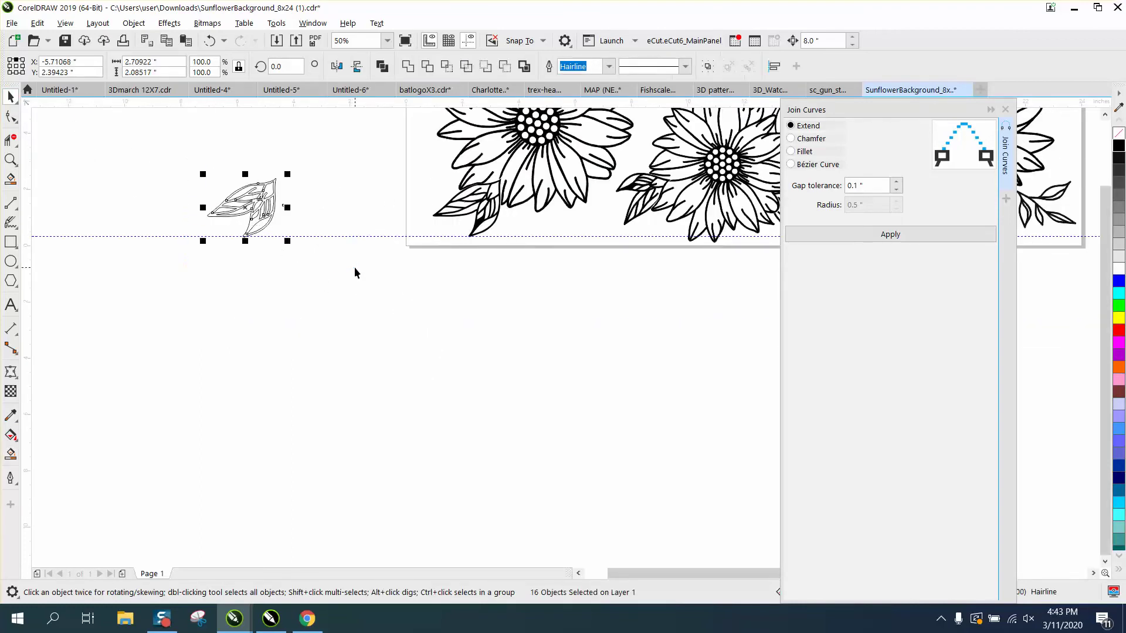
{"action": "key", "text": "Delete"}
{"action": "scroll", "coordinate": [363, 269], "scroll_direction": "down", "scroll_amount": 1}
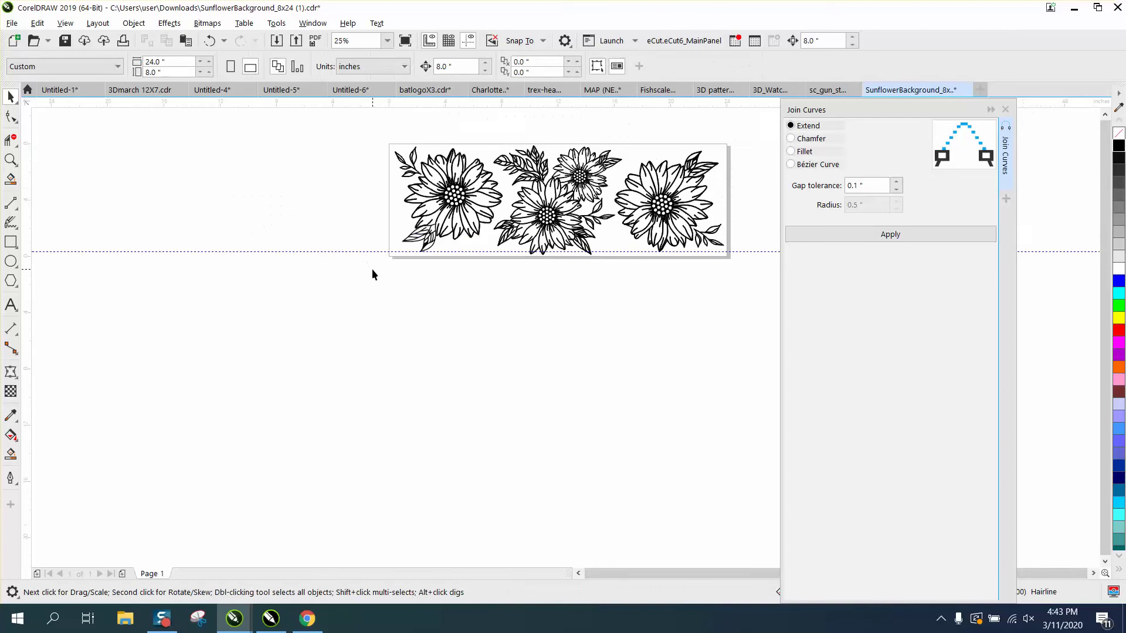
Step: Zoom in on the left sunflower's lower leaves, then back out to the flower head
{"action": "left_click", "coordinate": [10, 159]}
{"action": "left_click_drag", "start_coordinate": [394, 146], "coordinate": [527, 260]}
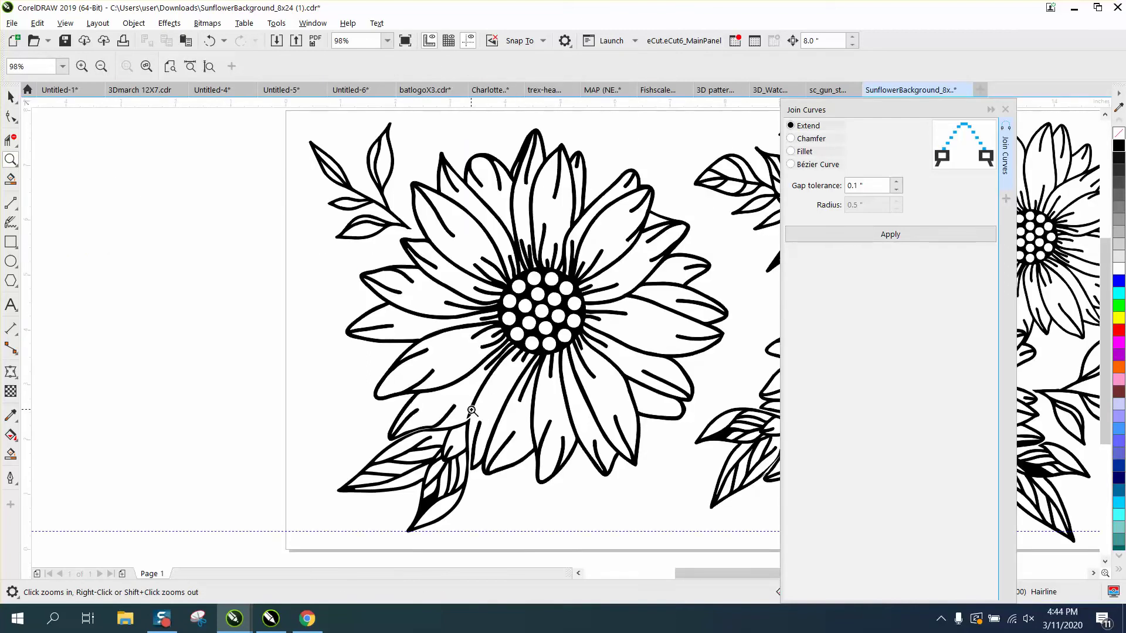
{"action": "left_click", "coordinate": [521, 462]}
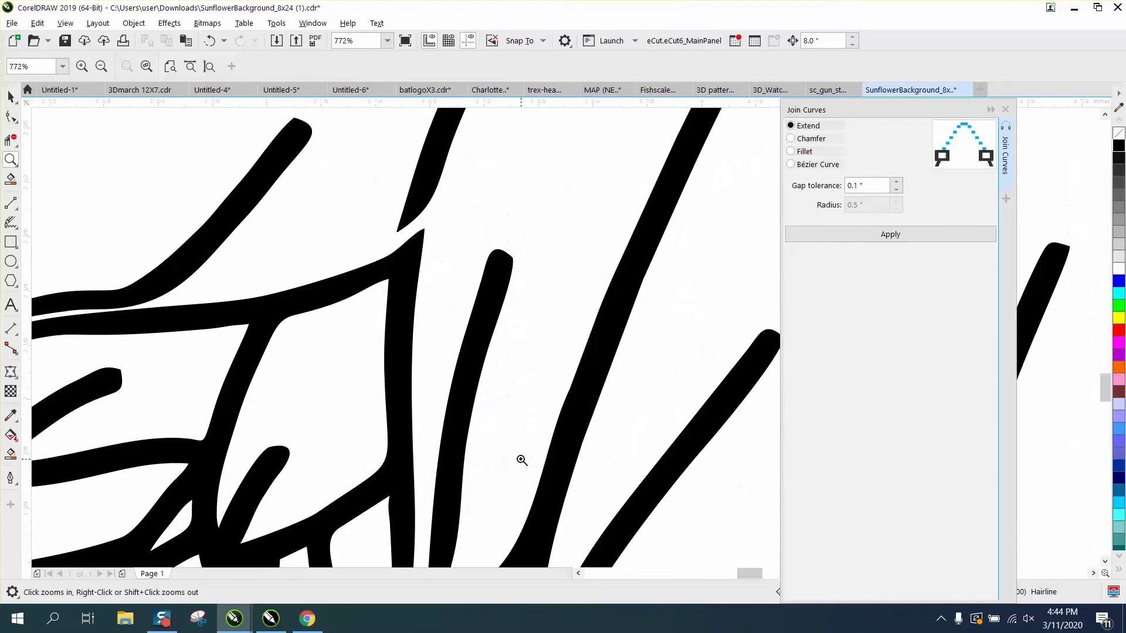
{"action": "right_click", "coordinate": [483, 385]}
{"action": "right_click", "coordinate": [482, 386]}
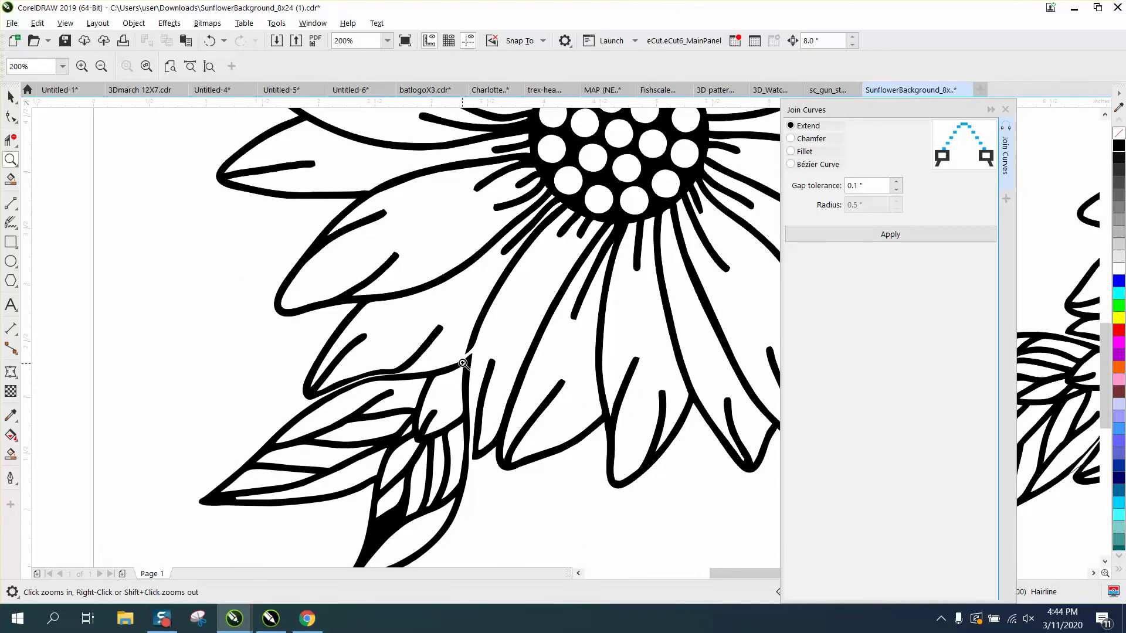
Step: Marquee-select the left flower's parts and fill them with black
{"action": "left_click", "coordinate": [10, 97]}
{"action": "scroll", "coordinate": [266, 210], "scroll_direction": "down", "scroll_amount": 2}
{"action": "scroll", "coordinate": [227, 198], "scroll_direction": "down", "scroll_amount": 2}
{"action": "scroll", "coordinate": [217, 157], "scroll_direction": "up", "scroll_amount": 1}
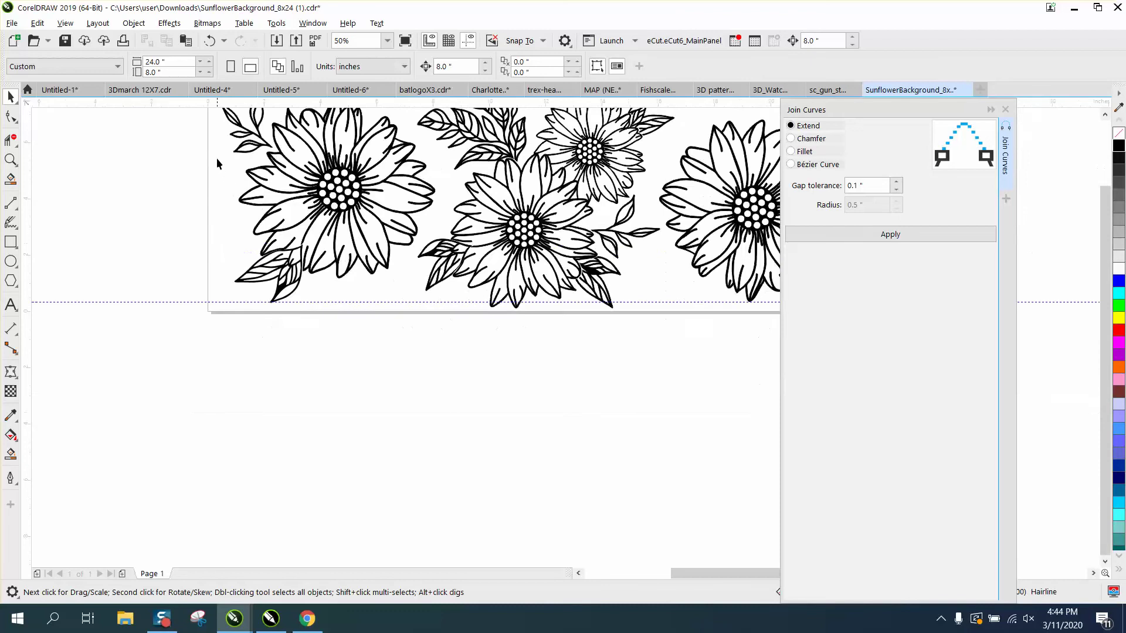
{"action": "scroll", "coordinate": [214, 149], "scroll_direction": "down", "scroll_amount": 1}
{"action": "left_click_drag", "start_coordinate": [212, 143], "coordinate": [332, 242]}
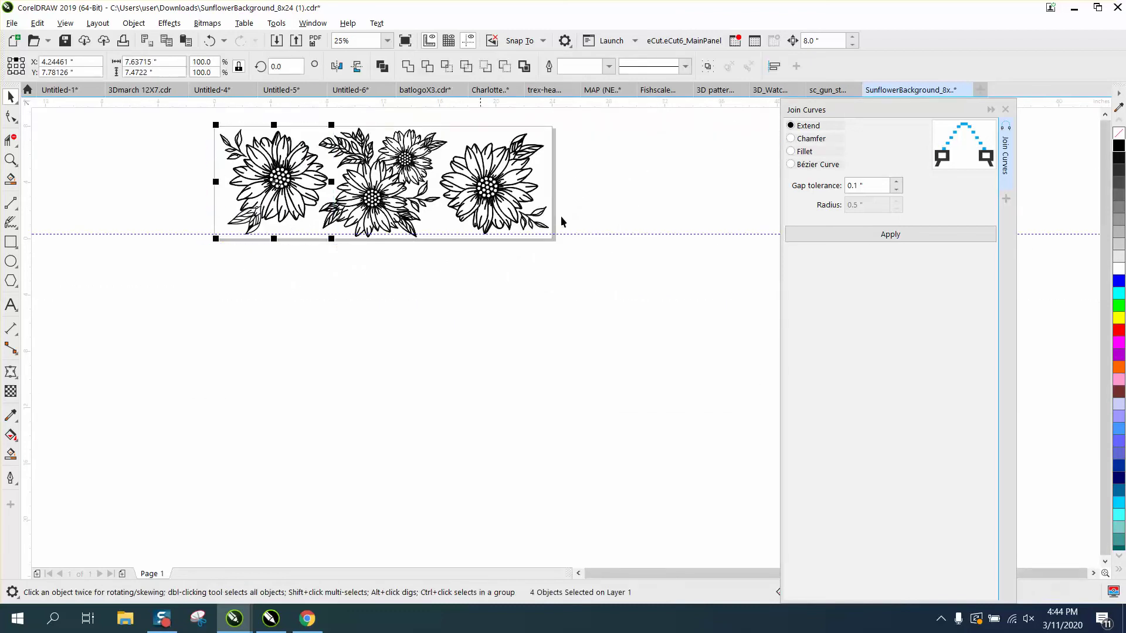
{"action": "left_click", "coordinate": [1117, 147]}
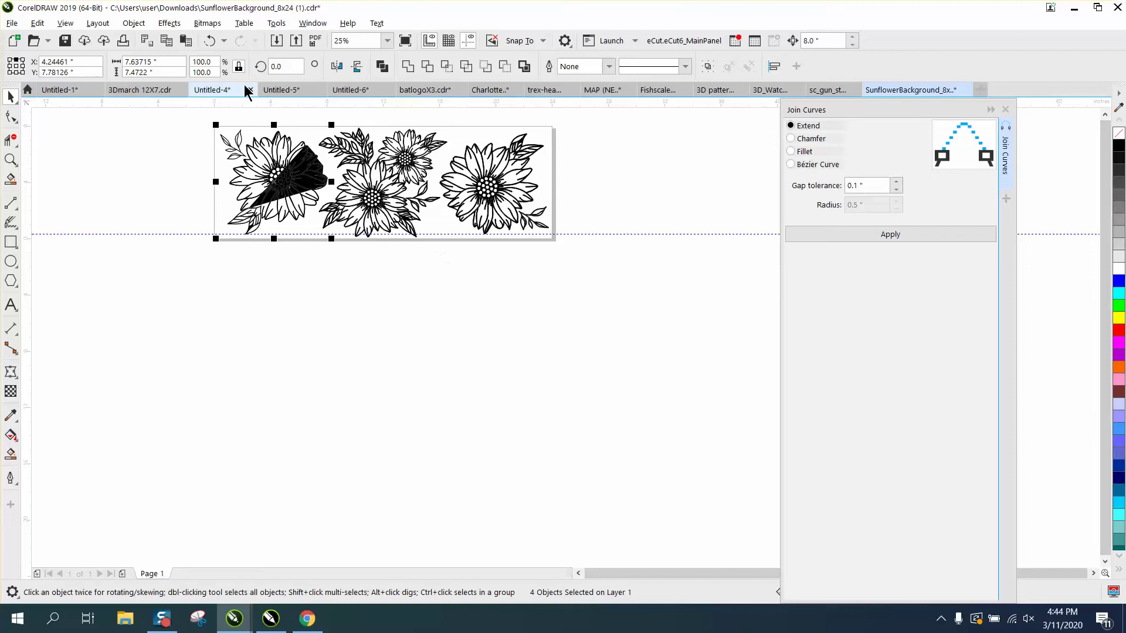
Step: Undo the fill changes and keep undoing until the outline leaf returns
{"action": "left_click", "coordinate": [209, 41]}
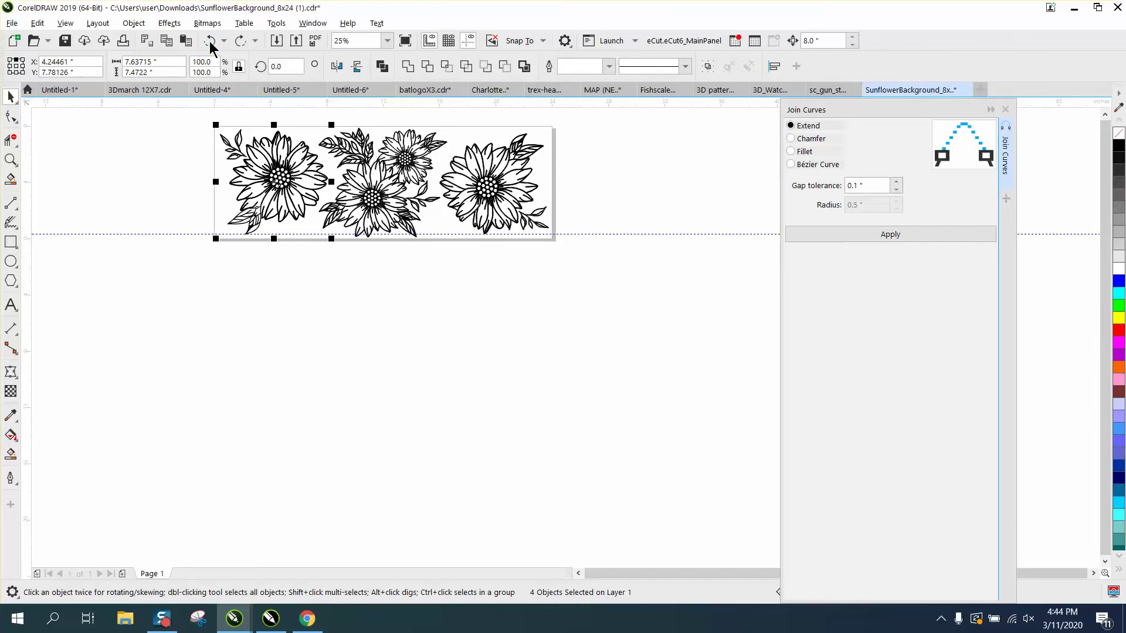
{"action": "left_click", "coordinate": [1118, 133]}
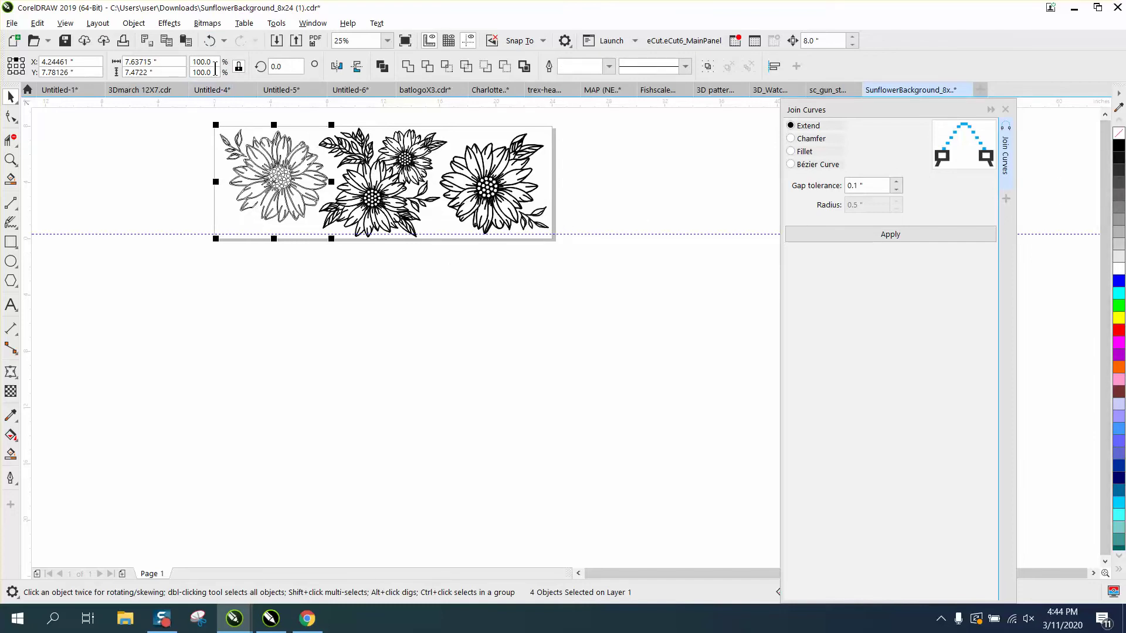
{"action": "left_click", "coordinate": [210, 41]}
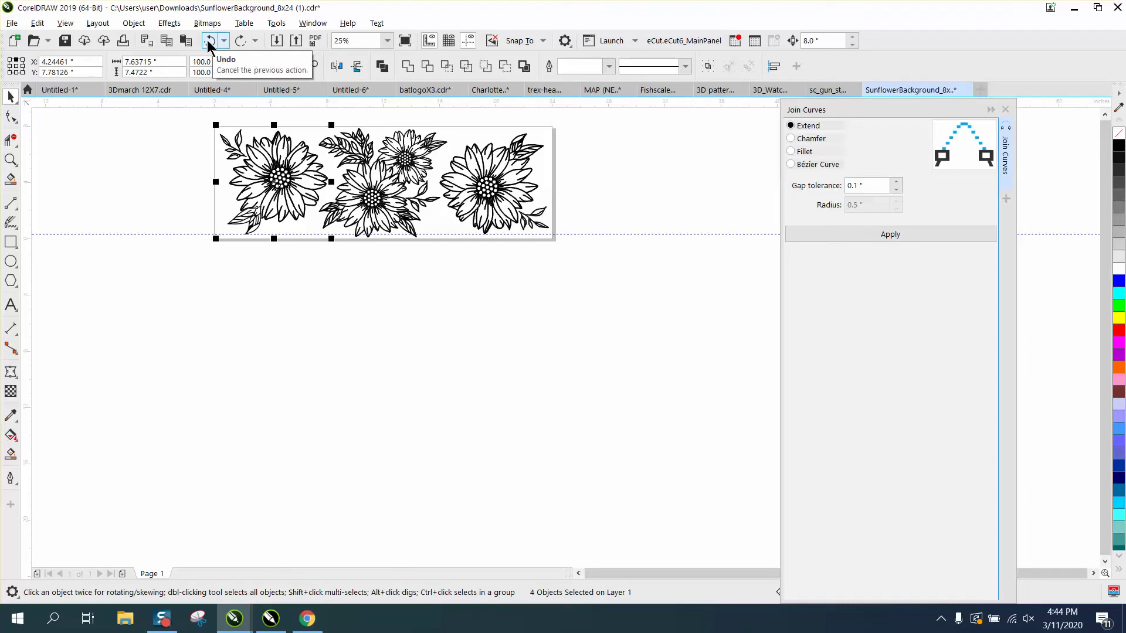
{"action": "left_click", "coordinate": [208, 42]}
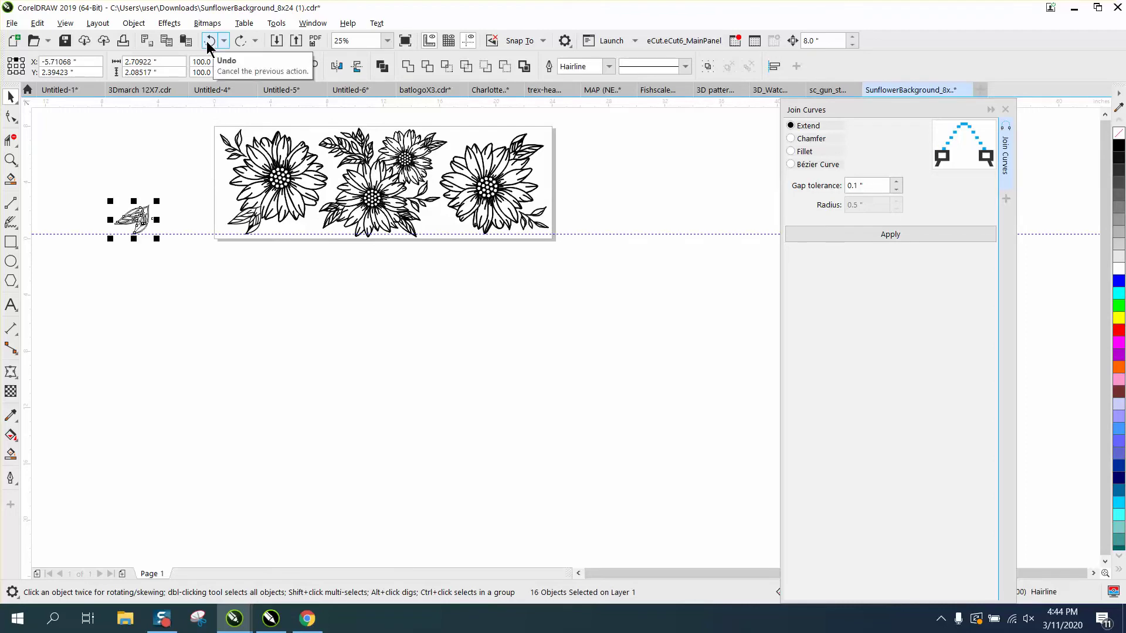
Step: Make the left sunflower unfilled with black outlines
{"action": "left_click_drag", "start_coordinate": [205, 120], "coordinate": [343, 242]}
{"action": "left_click", "coordinate": [1119, 136]}
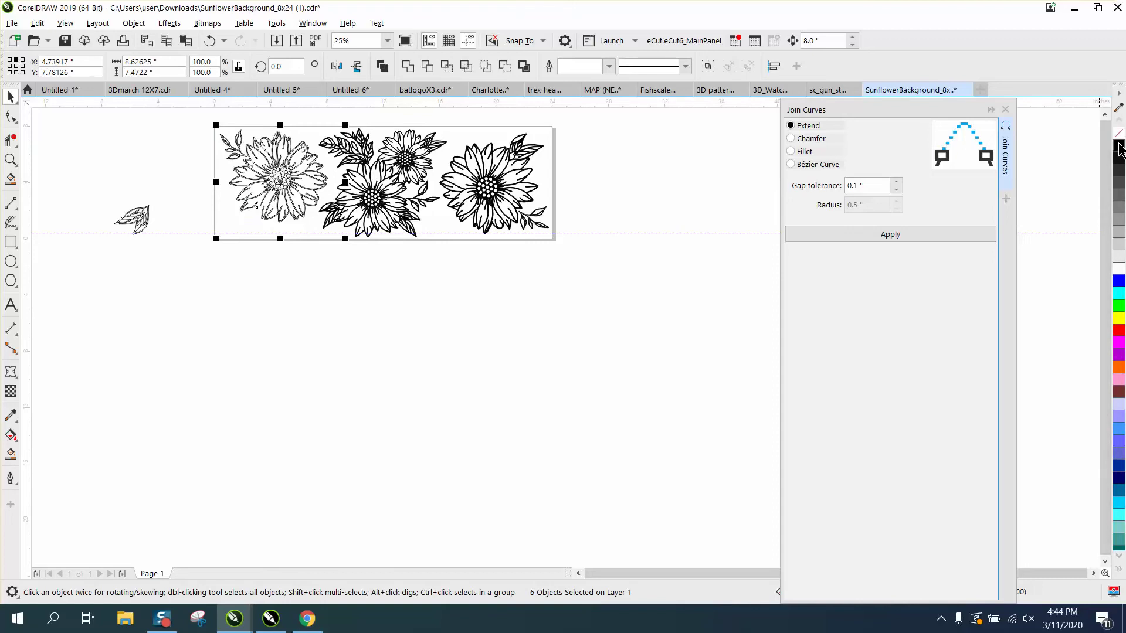
{"action": "right_click", "coordinate": [1118, 147]}
Step: Zoom into the gap where the lower leaf meets a petal and select the broken tip's nodes
{"action": "left_click", "coordinate": [10, 160]}
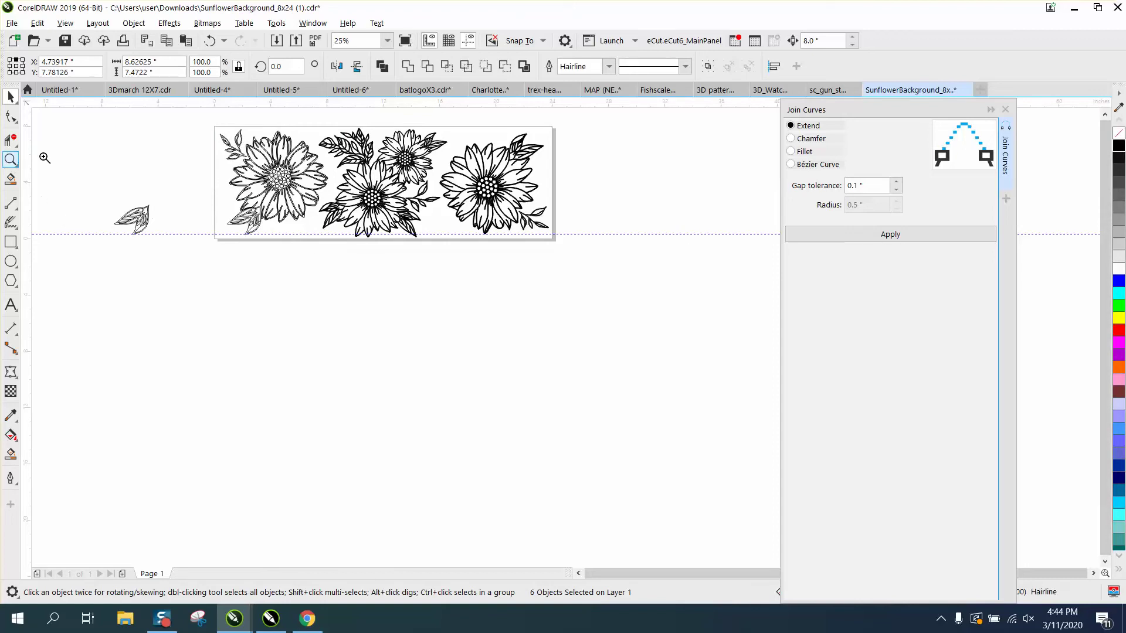
{"action": "left_click_drag", "start_coordinate": [233, 206], "coordinate": [333, 244]}
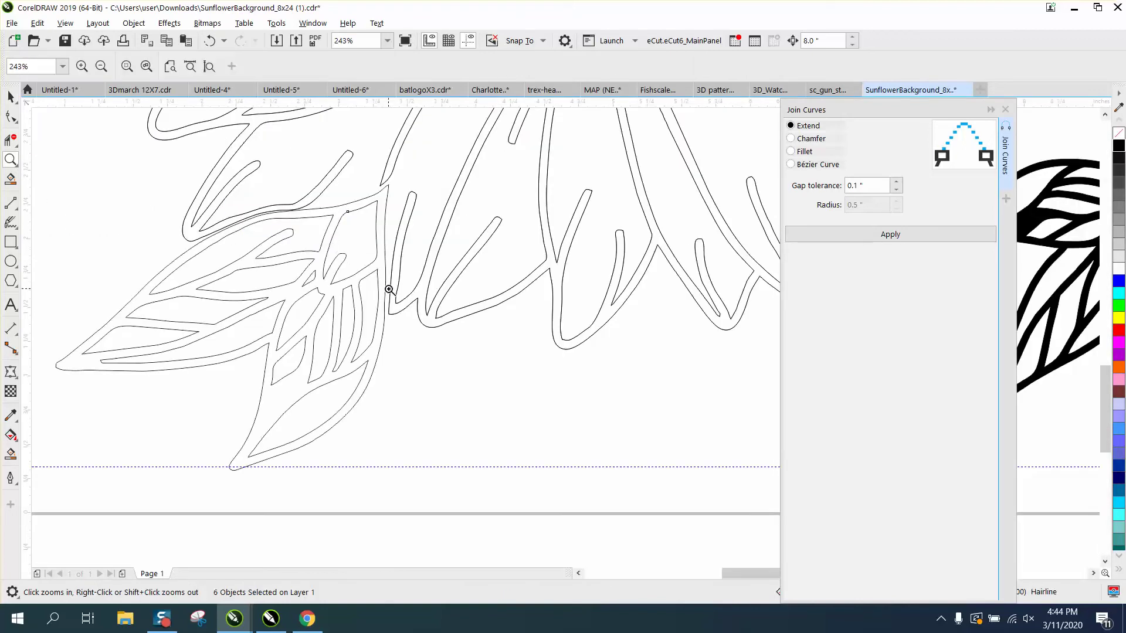
{"action": "left_click_drag", "start_coordinate": [256, 234], "coordinate": [336, 239]}
{"action": "scroll", "coordinate": [336, 239], "scroll_direction": "down", "scroll_amount": 4}
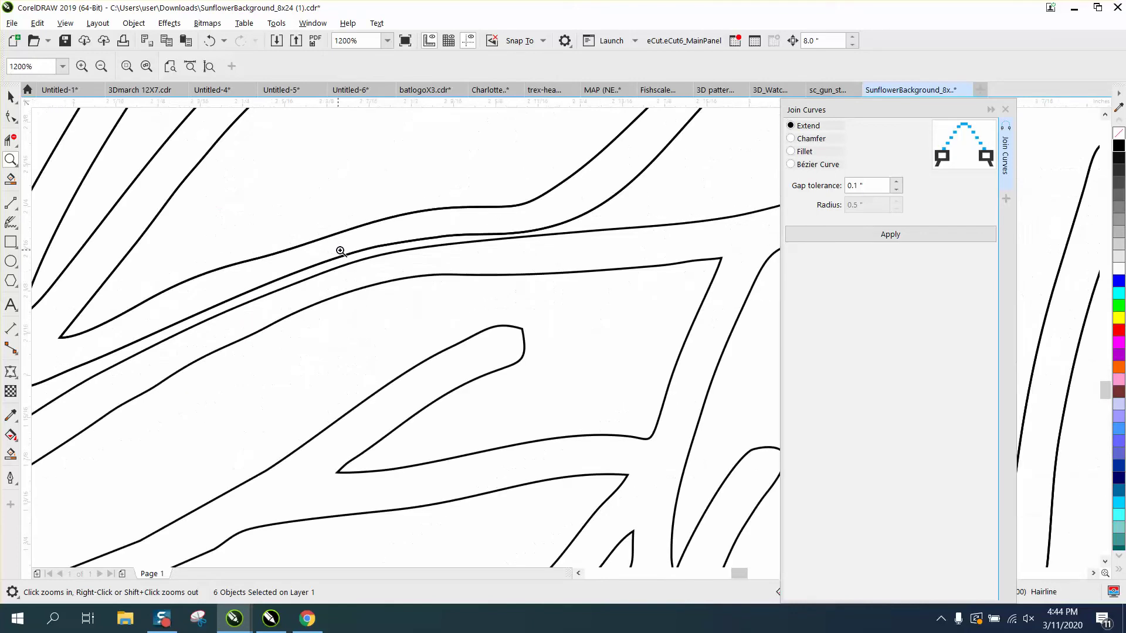
{"action": "left_click_drag", "start_coordinate": [460, 226], "coordinate": [512, 259]}
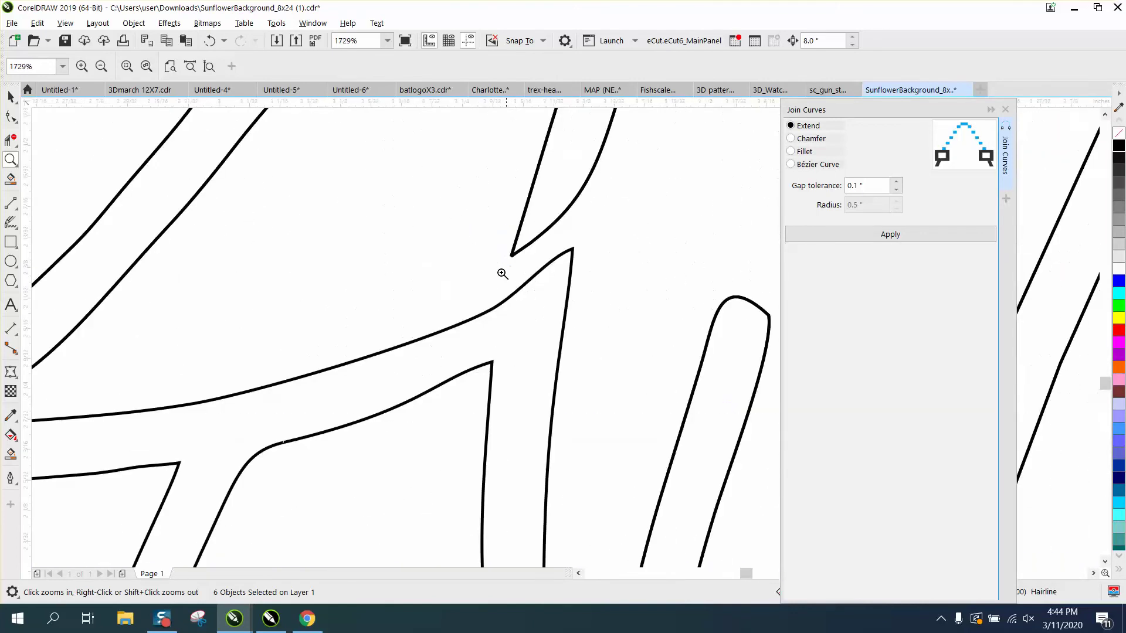
{"action": "left_click", "coordinate": [11, 116]}
{"action": "left_click", "coordinate": [540, 242]}
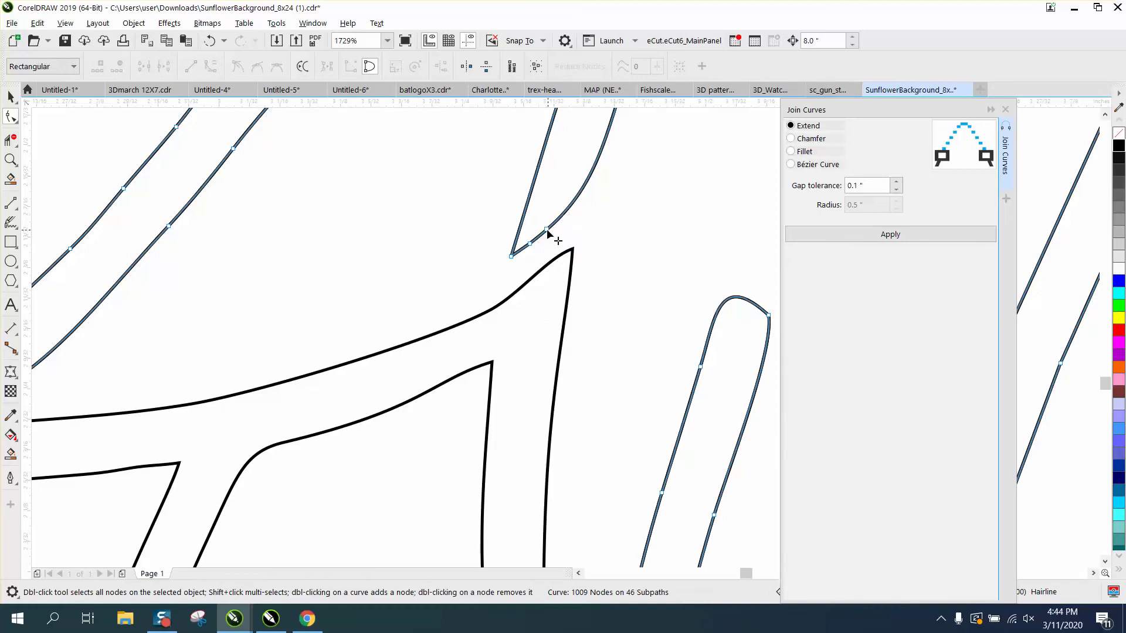
{"action": "left_click_drag", "start_coordinate": [491, 226], "coordinate": [526, 292]}
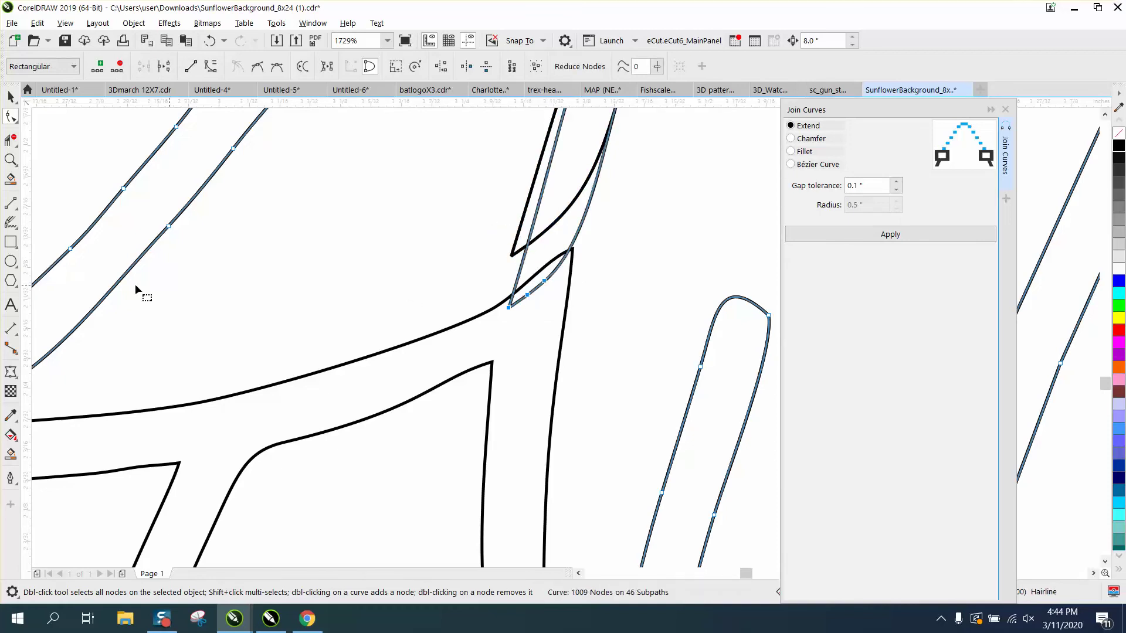
{"action": "scroll", "coordinate": [476, 361], "scroll_direction": "down", "scroll_amount": 4}
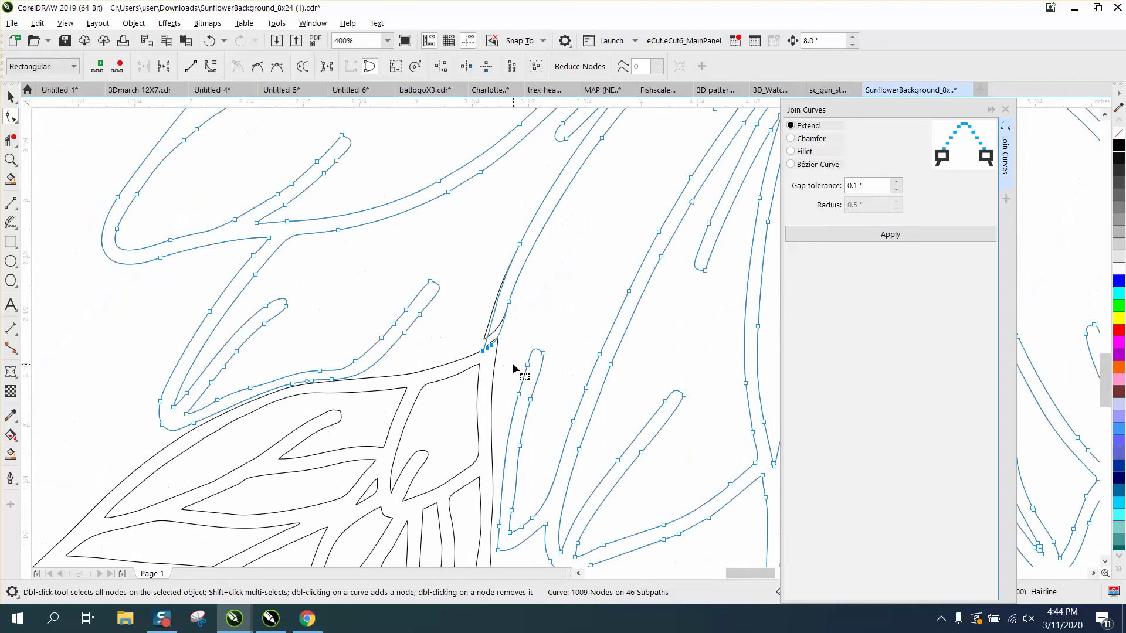
{"action": "scroll", "coordinate": [512, 362], "scroll_direction": "down", "scroll_amount": 4}
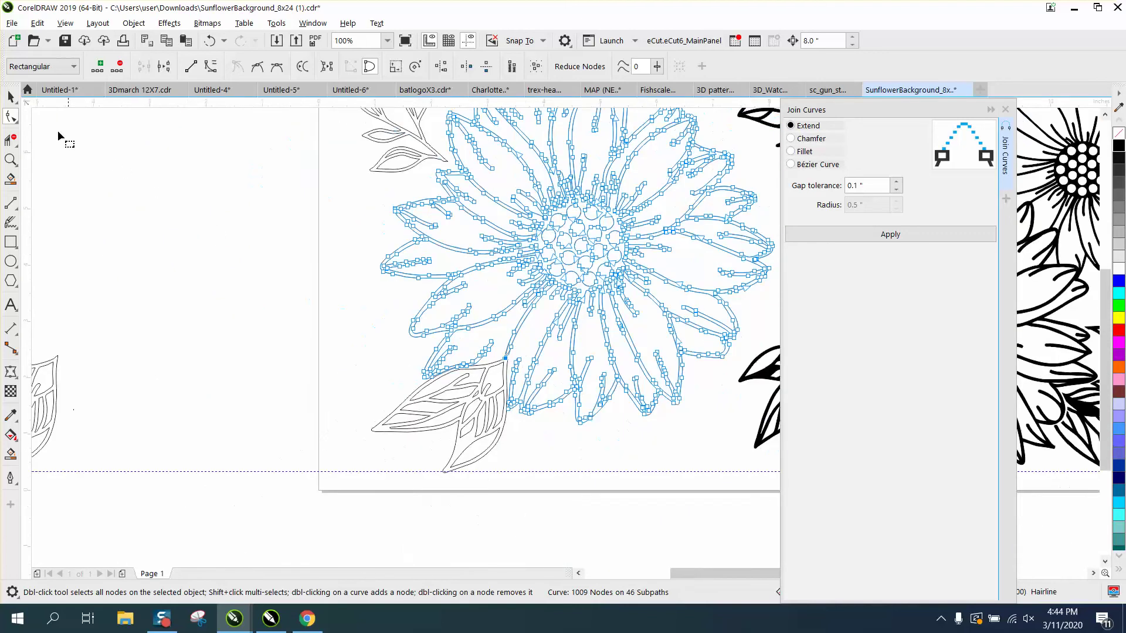
{"action": "left_click", "coordinate": [13, 99]}
{"action": "left_click", "coordinate": [240, 259]}
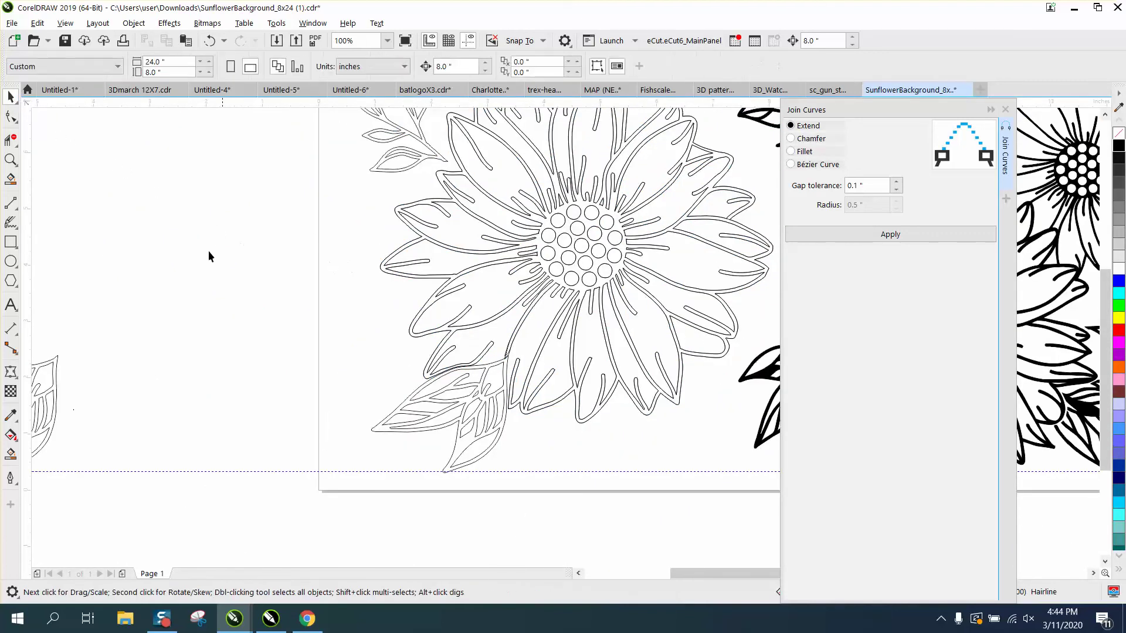
{"action": "left_click", "coordinate": [11, 453]}
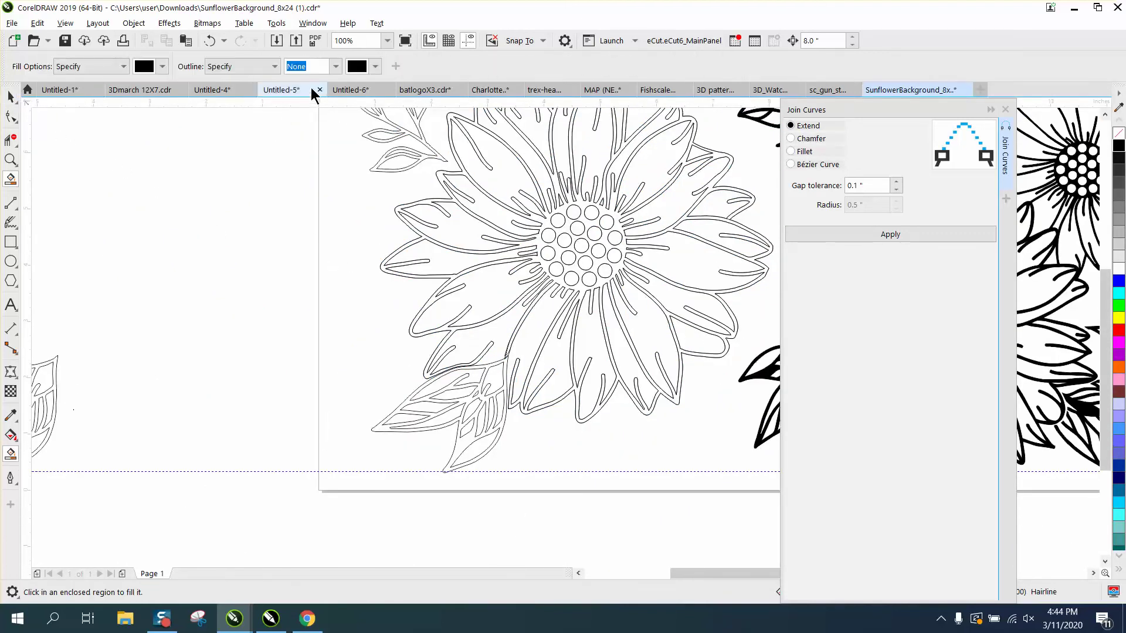
{"action": "scroll", "coordinate": [325, 292], "scroll_direction": "down", "scroll_amount": 2}
{"action": "left_click", "coordinate": [11, 97]}
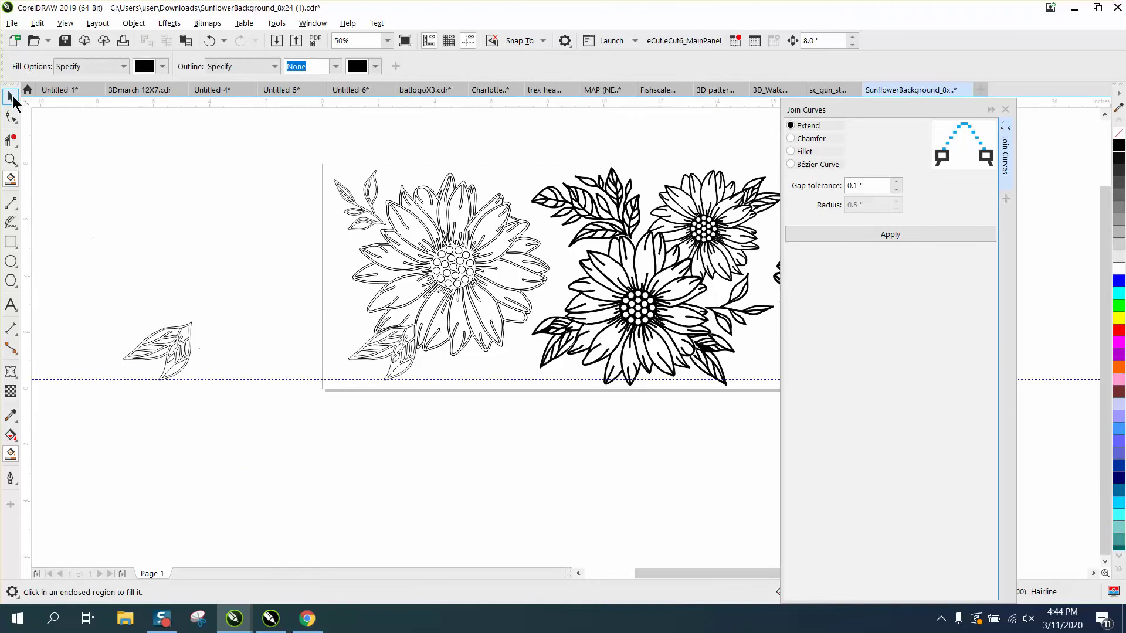
{"action": "key", "text": "z"}
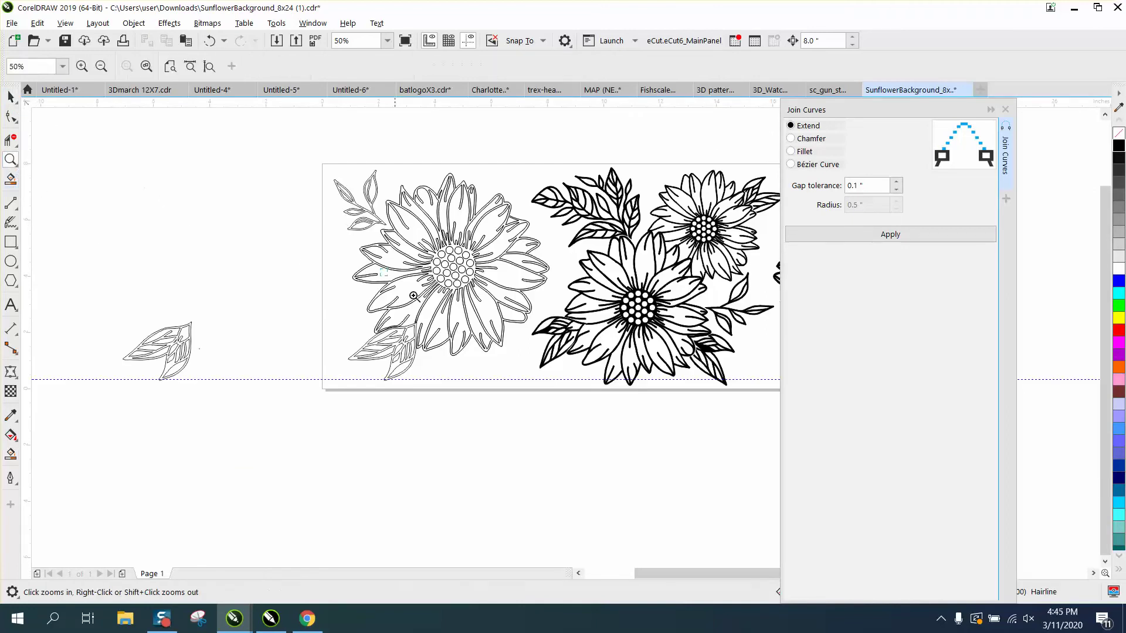
{"action": "scroll", "coordinate": [415, 296], "scroll_direction": "up", "scroll_amount": 4}
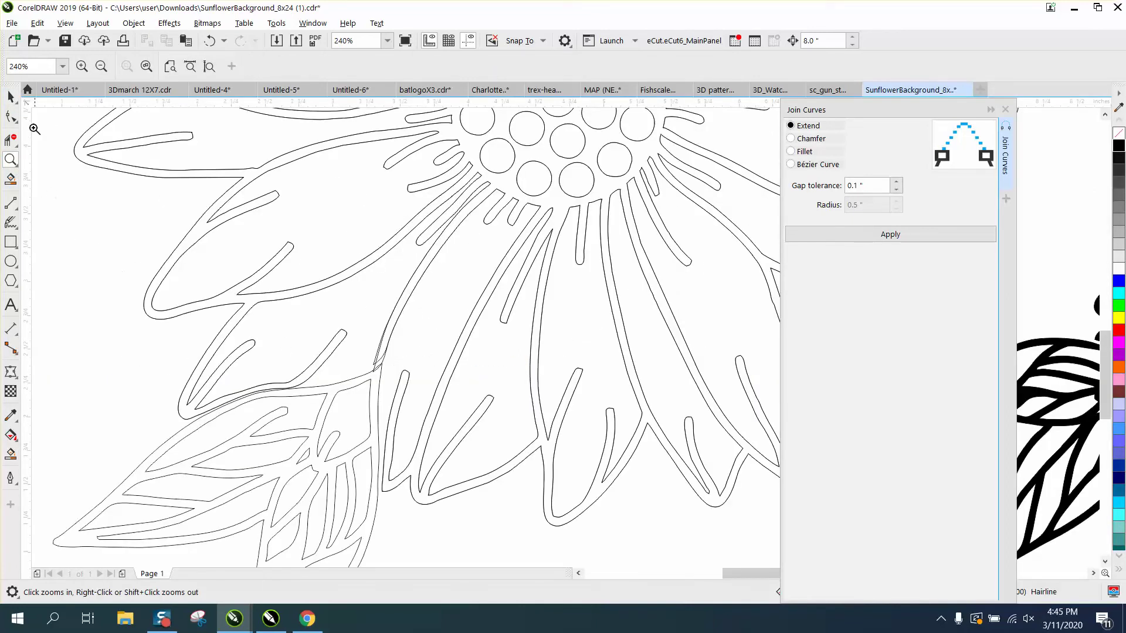
{"action": "left_click", "coordinate": [10, 97]}
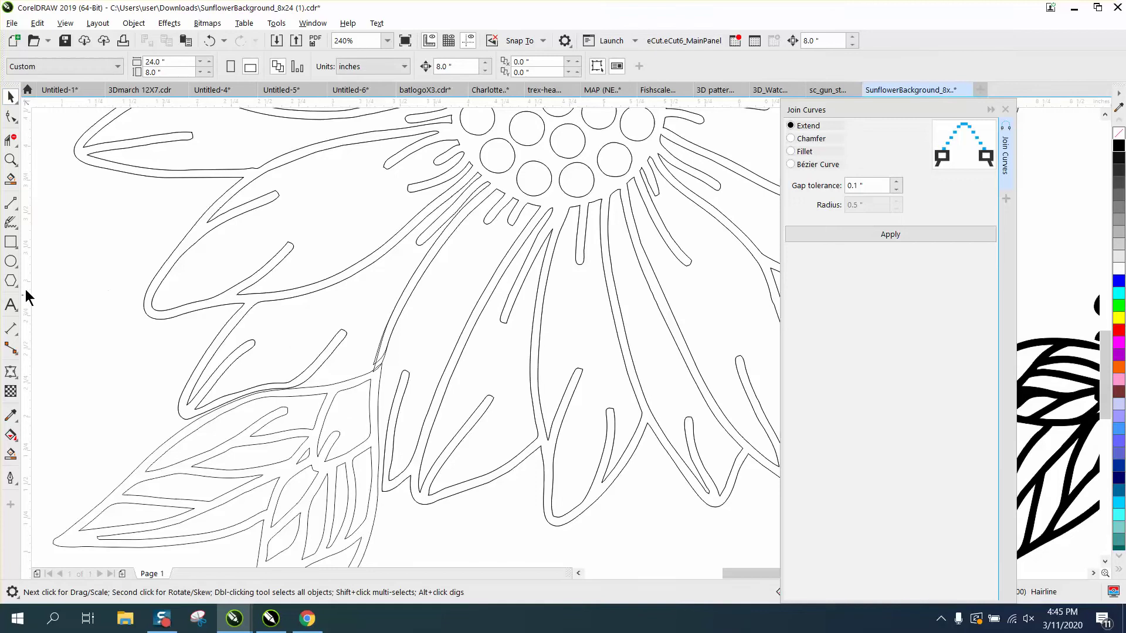
{"action": "left_click", "coordinate": [10, 116]}
{"action": "left_click", "coordinate": [11, 97]}
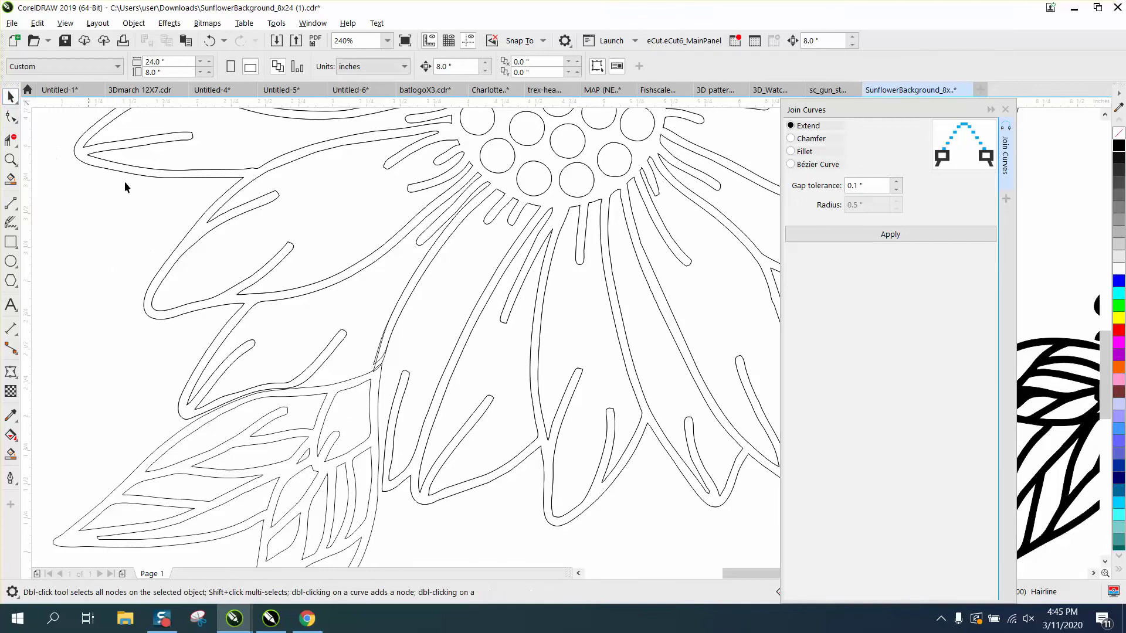
{"action": "left_click", "coordinate": [383, 361]}
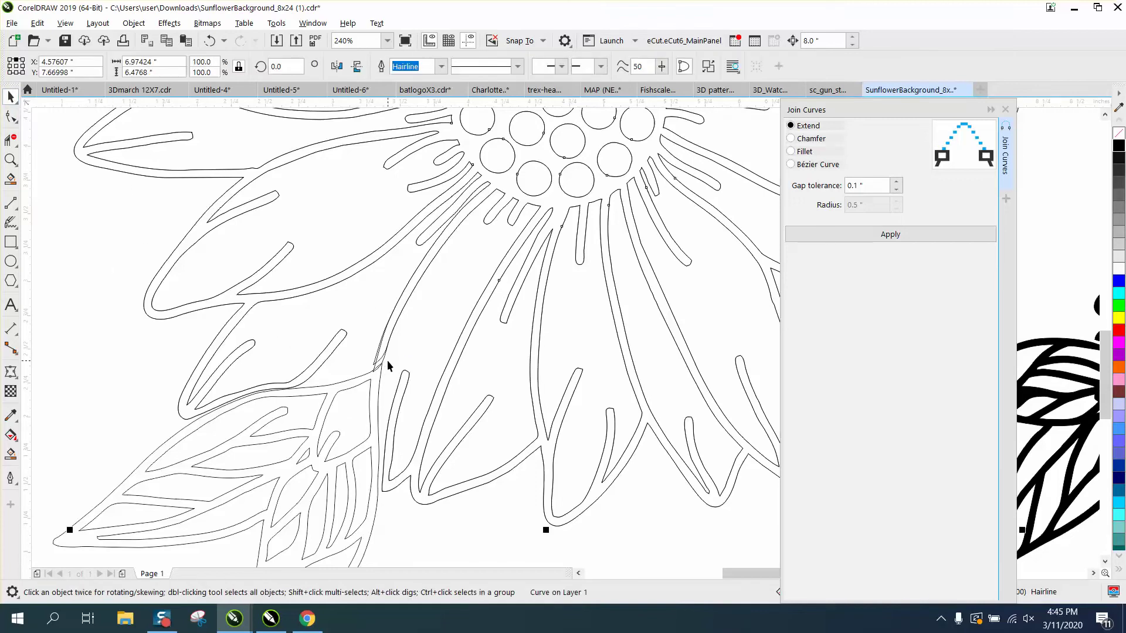
{"action": "scroll", "coordinate": [384, 362], "scroll_direction": "down", "scroll_amount": 2}
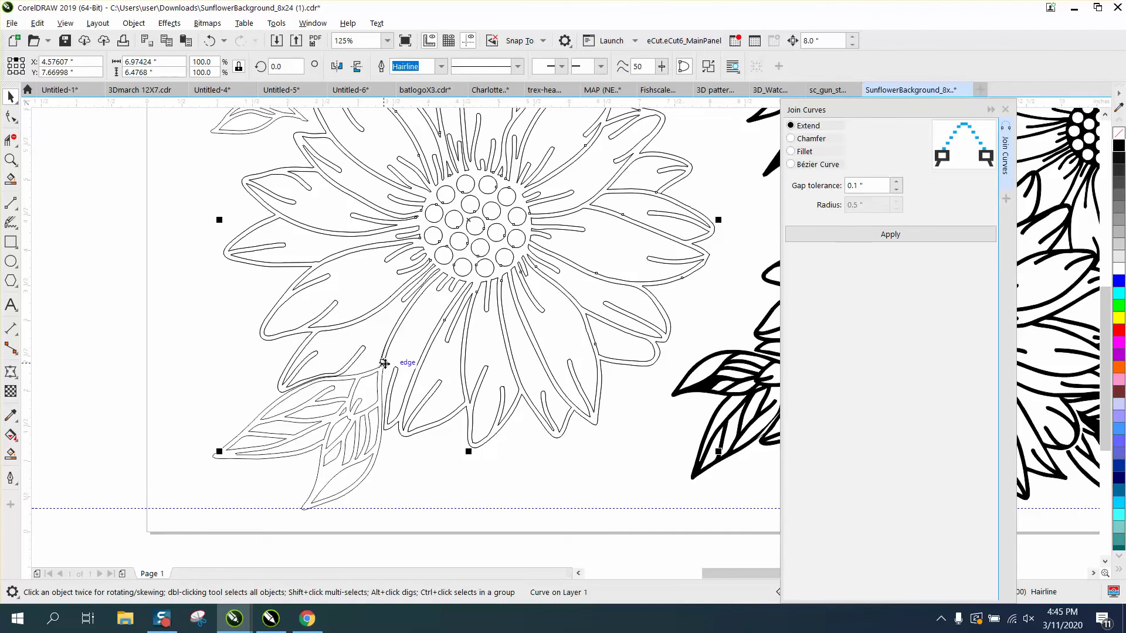
{"action": "key", "text": "Escape"}
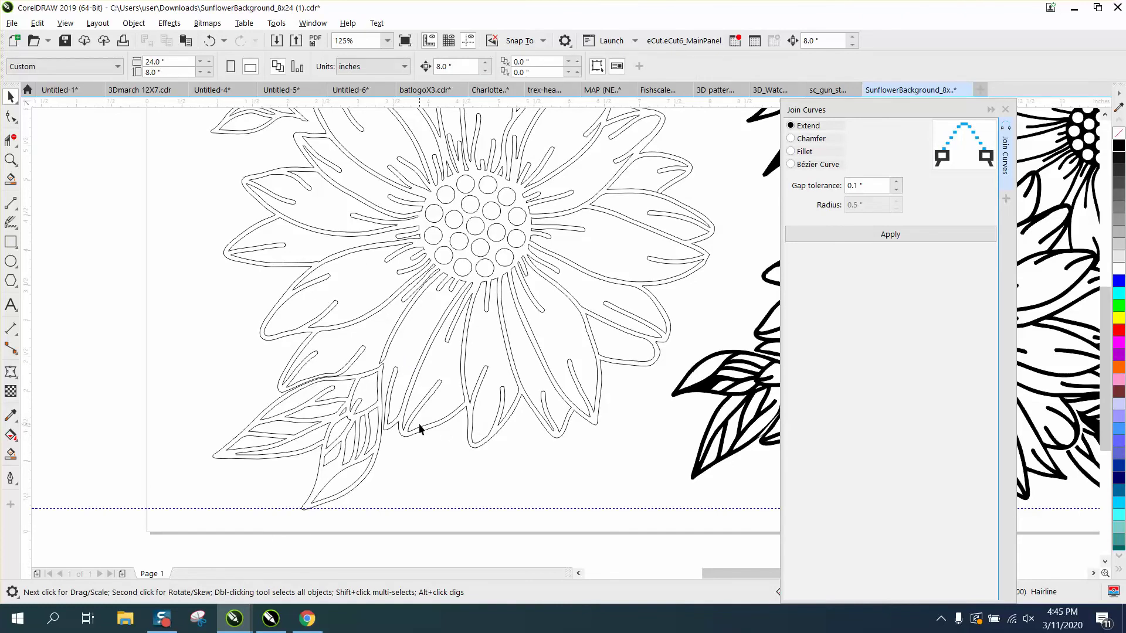
Step: Zoom in on the leaf gap and pull the leaf curve's end node toward the junction
{"action": "scroll", "coordinate": [76, 301], "scroll_direction": "up", "scroll_amount": 2}
{"action": "left_click", "coordinate": [11, 160]}
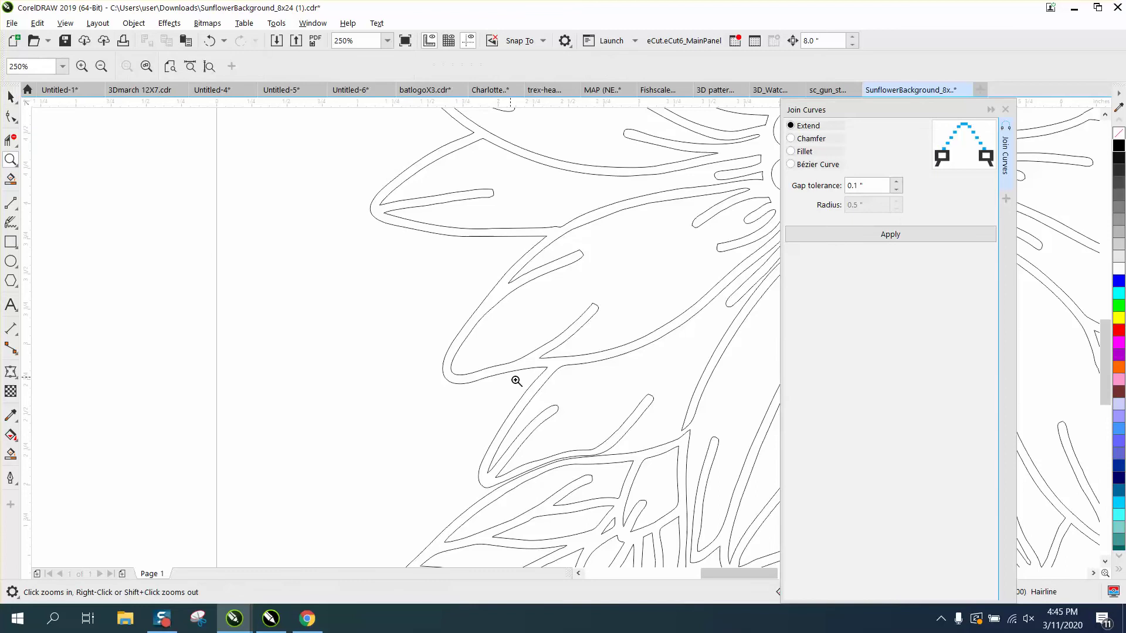
{"action": "right_click", "coordinate": [620, 416]}
{"action": "left_click_drag", "start_coordinate": [699, 460], "coordinate": [630, 452]}
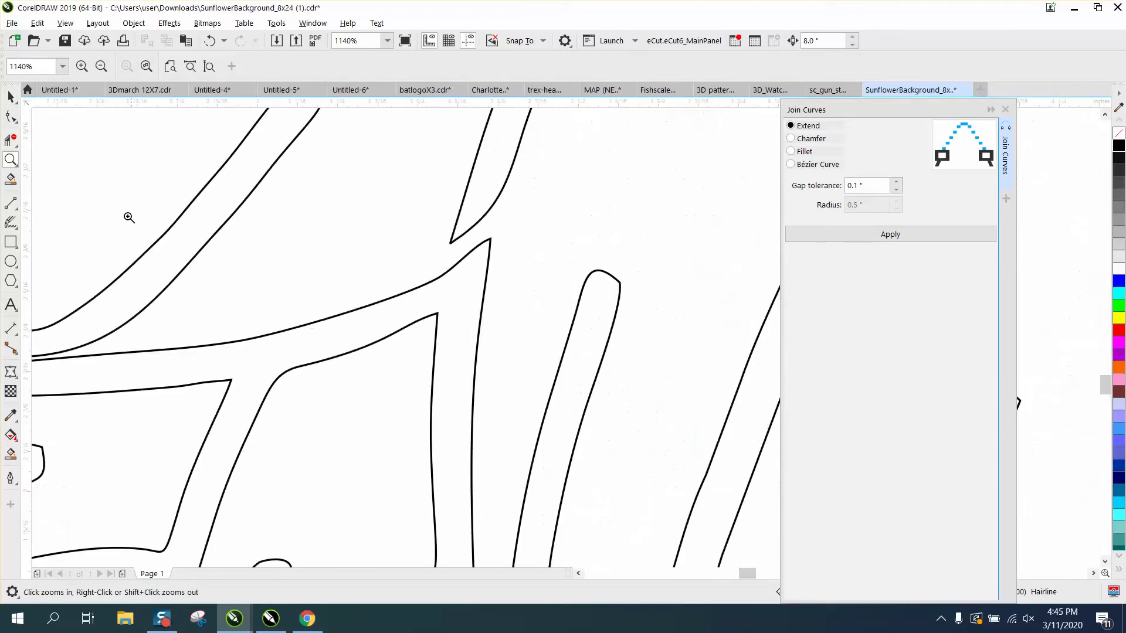
{"action": "left_click", "coordinate": [10, 116]}
{"action": "left_click", "coordinate": [462, 231]}
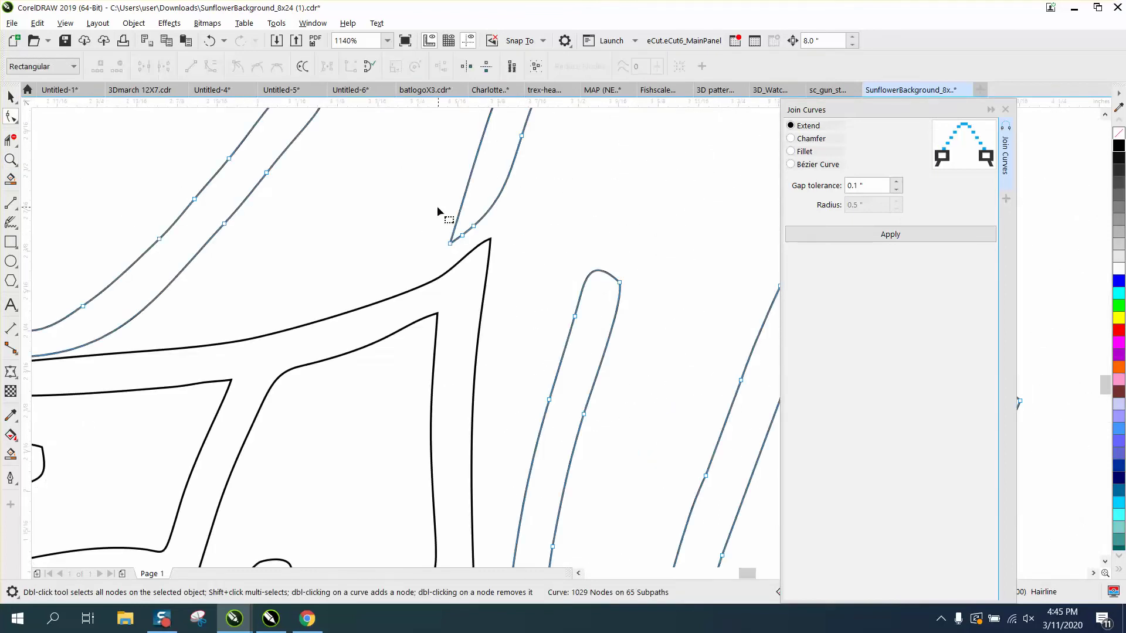
{"action": "left_click", "coordinate": [486, 245]}
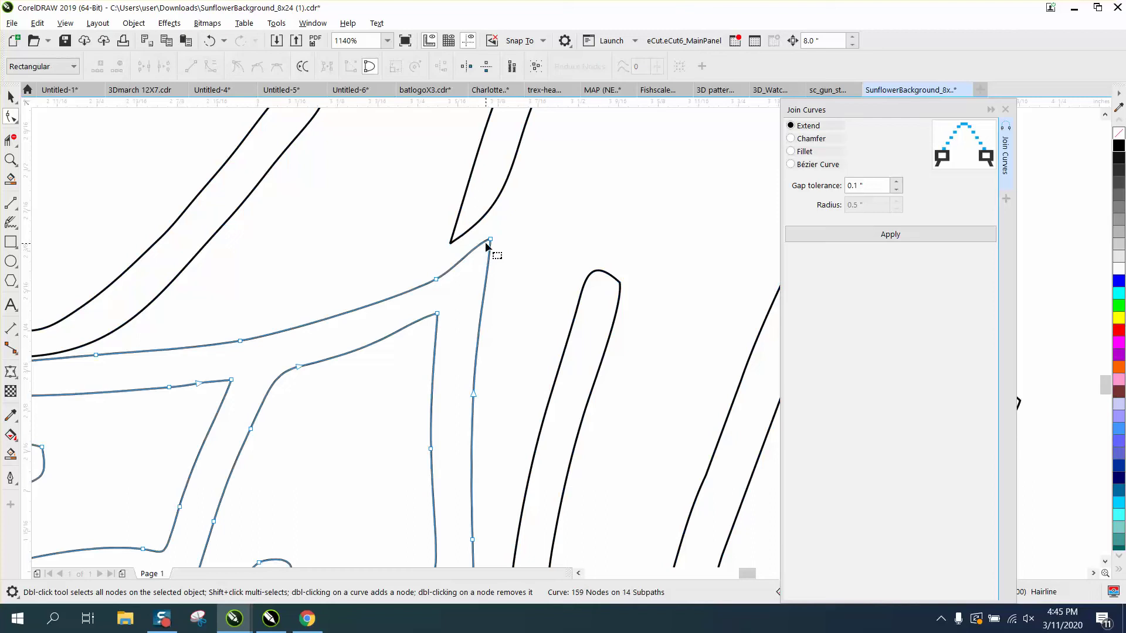
{"action": "mouse_move", "coordinate": [491, 241]}
{"action": "left_mouse_down"}
{"action": "mouse_move", "coordinate": [509, 261]}
{"action": "mouse_move", "coordinate": [498, 240]}
{"action": "left_mouse_up"}
Step: Drag the upper curve's end node across the leaf outline and Virtual Segment Delete the overlapping bit
{"action": "left_click", "coordinate": [480, 224]}
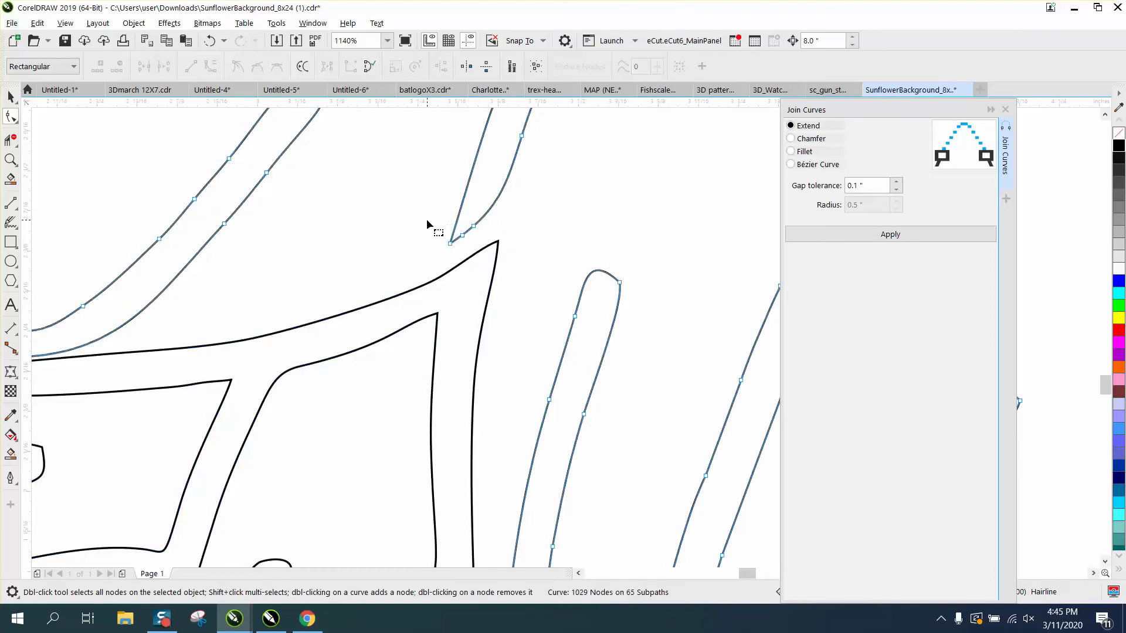
{"action": "left_click", "coordinate": [463, 236]}
{"action": "left_click_drag", "start_coordinate": [462, 240], "coordinate": [460, 283]}
{"action": "left_click", "coordinate": [8, 139]}
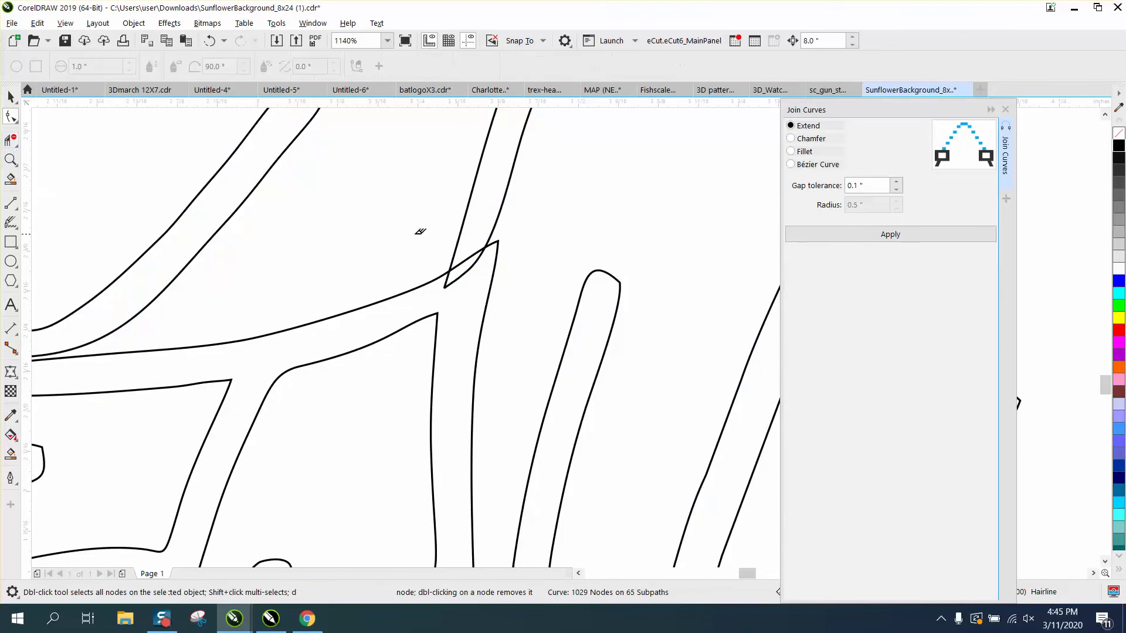
{"action": "left_click", "coordinate": [469, 280]}
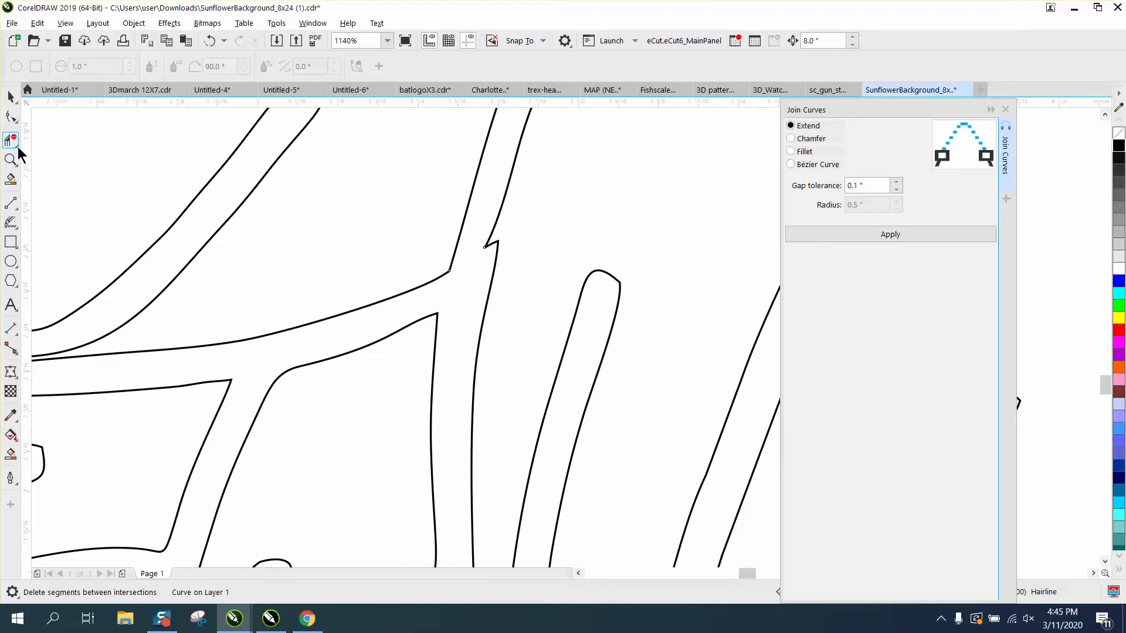
Step: Round off the sharp leaf spike with the Smooth tool at a 0.5" nib
{"action": "left_click", "coordinate": [13, 118]}
{"action": "left_click", "coordinate": [50, 141]}
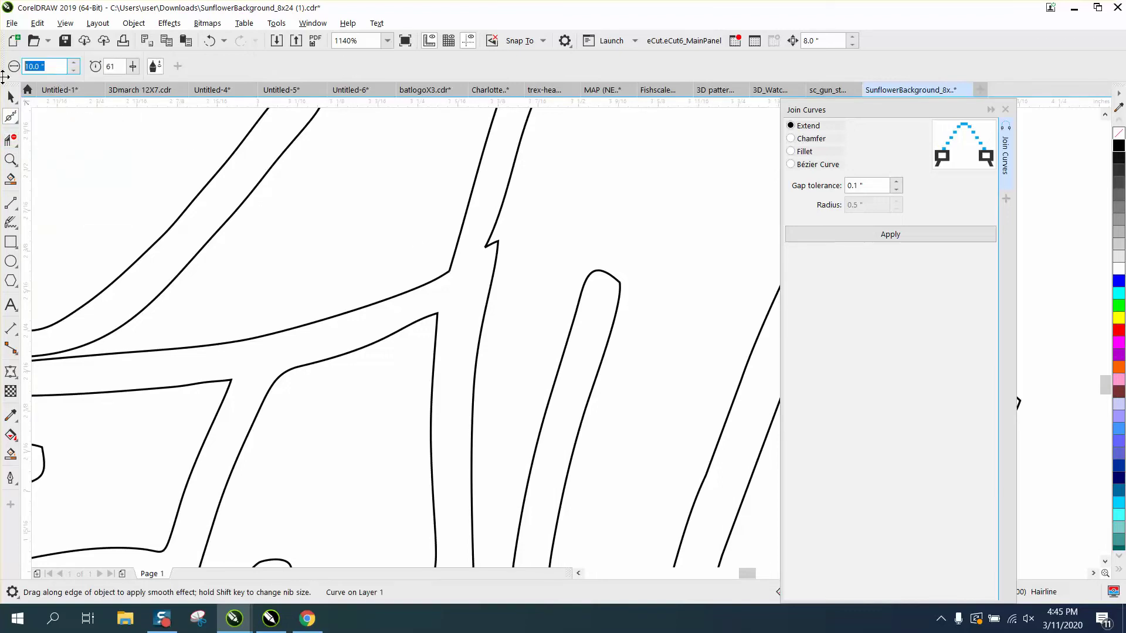
{"action": "type", "text": "0.5"}
{"action": "key", "text": "Return"}
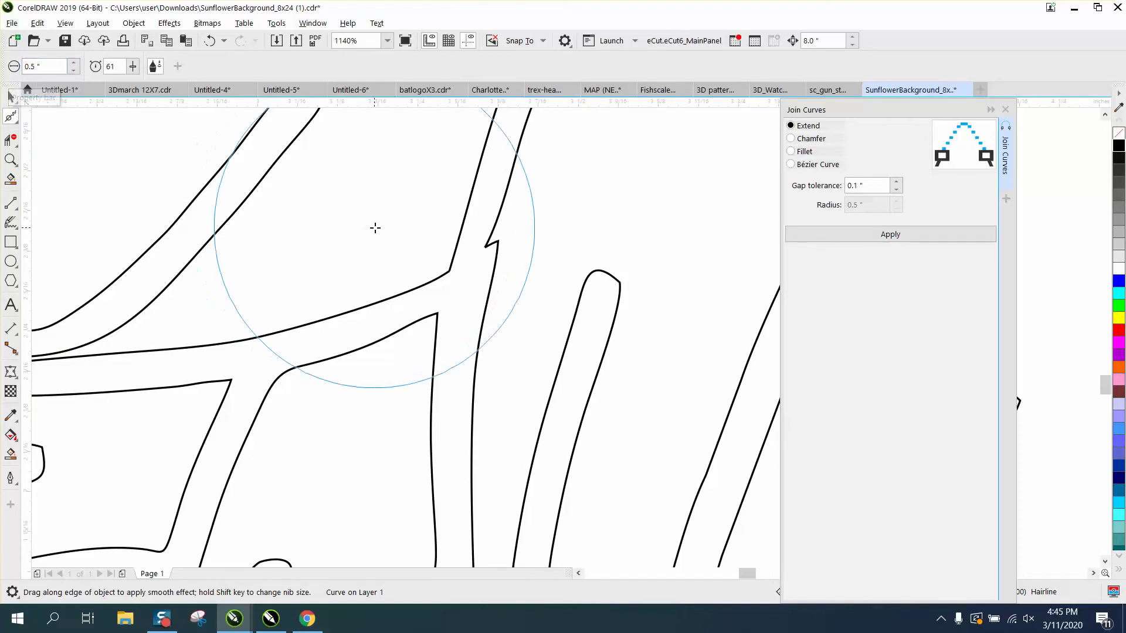
{"action": "mouse_move", "coordinate": [495, 239]}
{"action": "left_mouse_down"}
{"action": "mouse_move", "coordinate": [484, 263]}
{"action": "mouse_move", "coordinate": [482, 250]}
{"action": "mouse_move", "coordinate": [551, 268]}
{"action": "mouse_move", "coordinate": [506, 251]}
{"action": "mouse_move", "coordinate": [489, 262]}
{"action": "mouse_move", "coordinate": [488, 243]}
{"action": "mouse_move", "coordinate": [492, 276]}
{"action": "mouse_move", "coordinate": [486, 250]}
{"action": "left_mouse_up"}
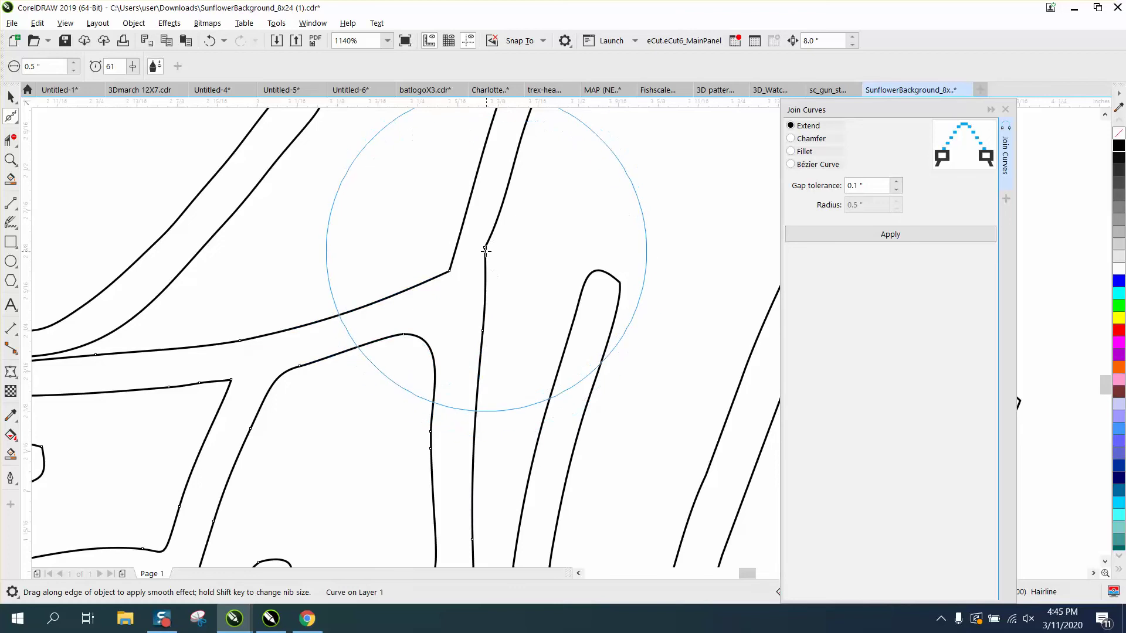
Step: With the Shape tool, move the loose curve end node toward the upper curve's end
{"action": "left_click", "coordinate": [10, 116]}
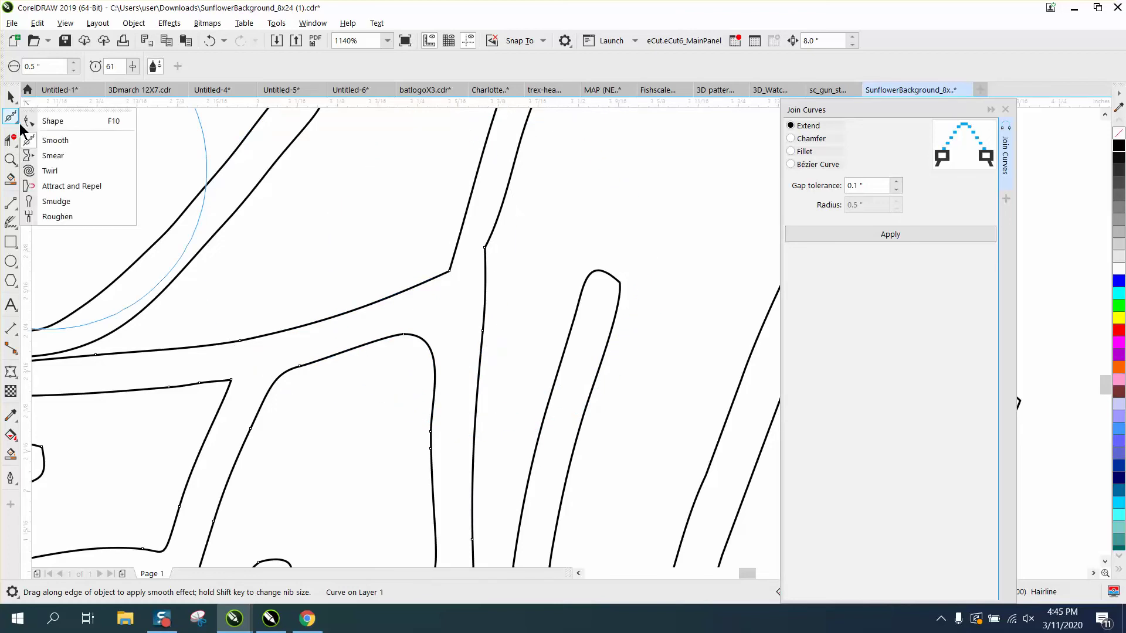
{"action": "left_click", "coordinate": [52, 121]}
{"action": "mouse_move", "coordinate": [487, 251]}
{"action": "left_mouse_down"}
{"action": "mouse_move", "coordinate": [511, 256]}
{"action": "mouse_move", "coordinate": [483, 251]}
{"action": "left_mouse_up"}
{"action": "left_click", "coordinate": [501, 257]}
{"action": "scroll", "coordinate": [498, 257], "scroll_direction": "down", "scroll_amount": 3}
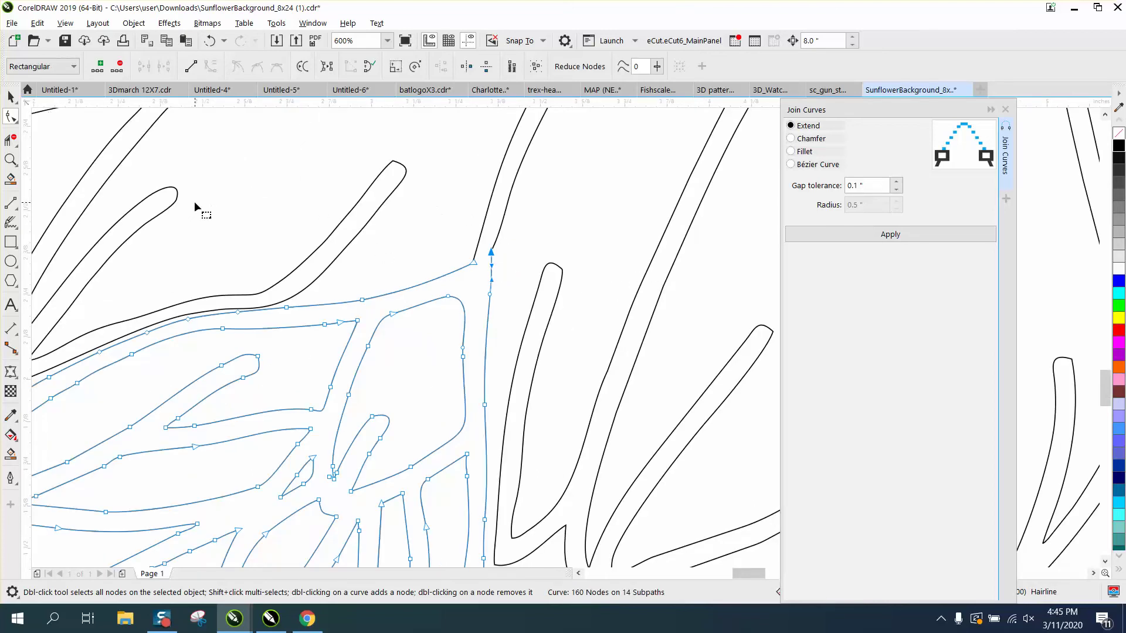
Step: Join the two broken curves with Join Curves
{"action": "left_click", "coordinate": [498, 233], "text": "shift"}
{"action": "left_click", "coordinate": [888, 230]}
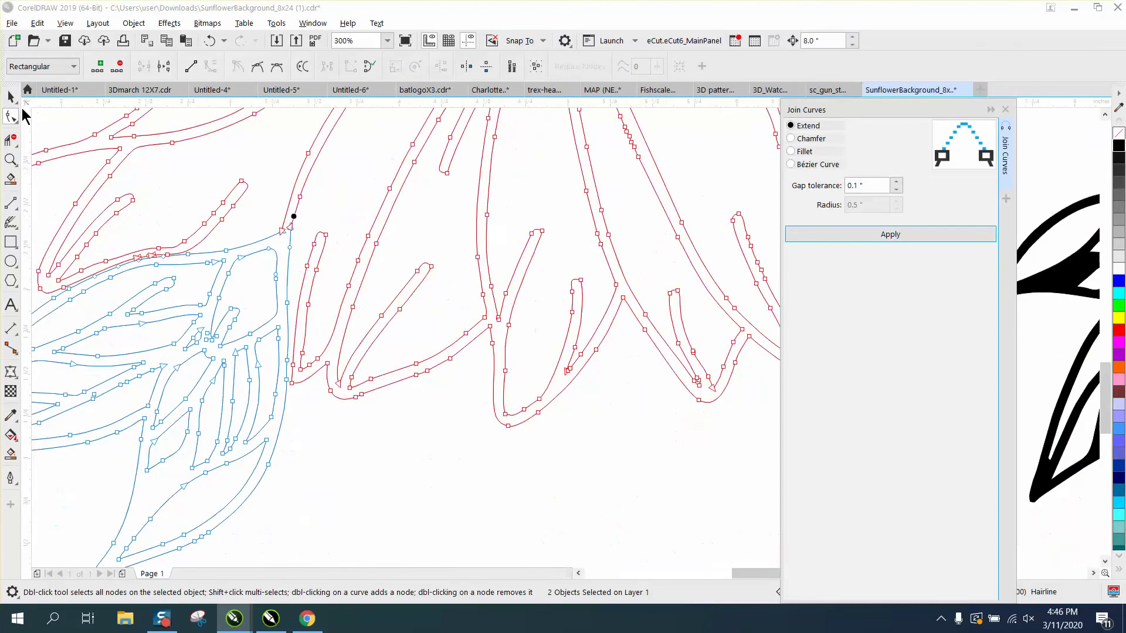
{"action": "key", "text": "space"}
Step: Smart Fill the sunflower solid black and nudge the filled copy 8" down
{"action": "scroll", "coordinate": [463, 416], "scroll_direction": "down", "scroll_amount": 3}
{"action": "scroll", "coordinate": [419, 416], "scroll_direction": "down", "scroll_amount": 2}
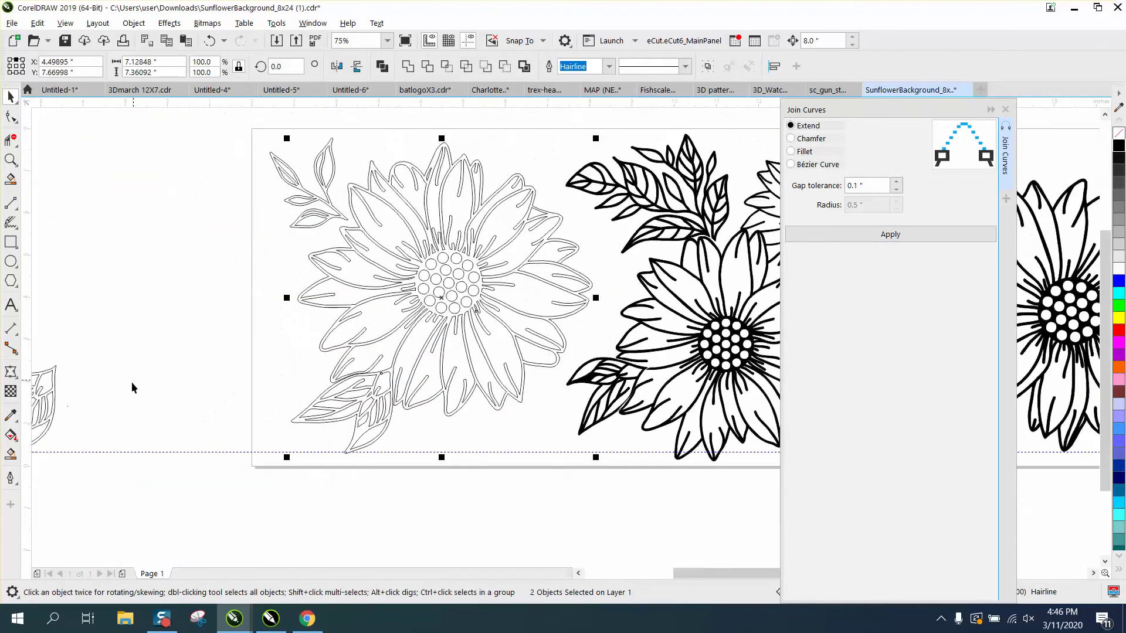
{"action": "left_click", "coordinate": [11, 453]}
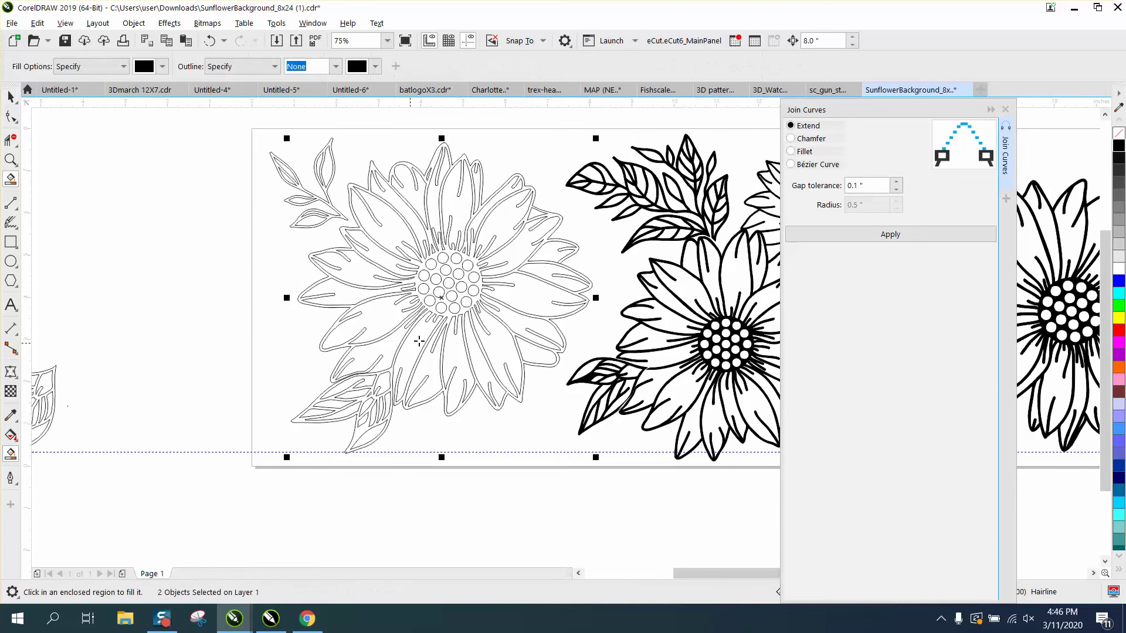
{"action": "left_click", "coordinate": [457, 316]}
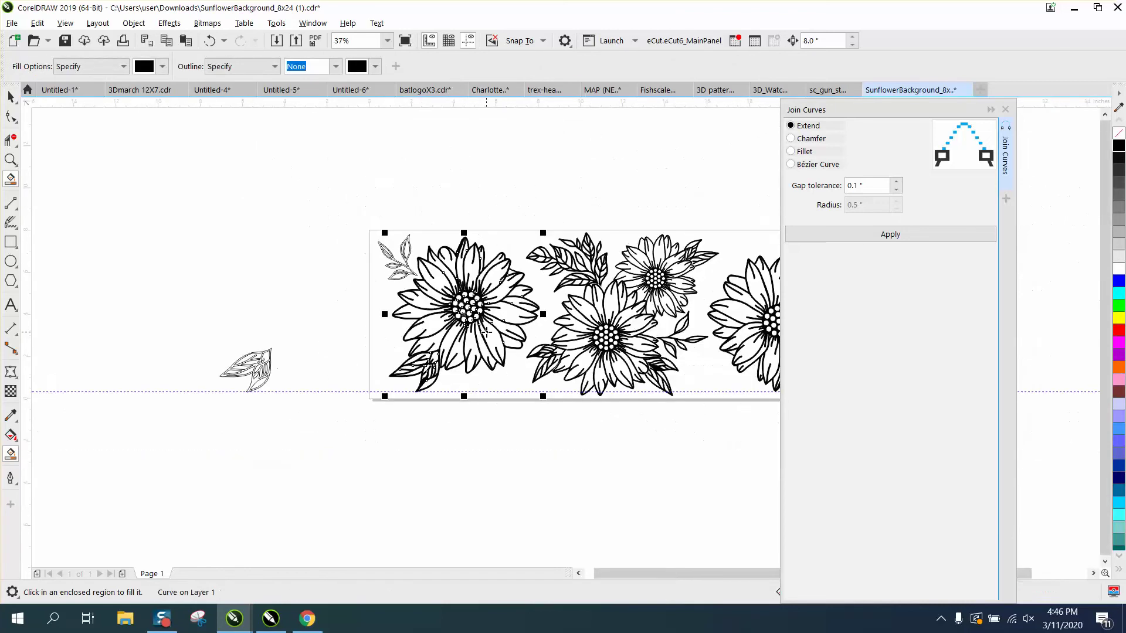
{"action": "key", "text": "Down"}
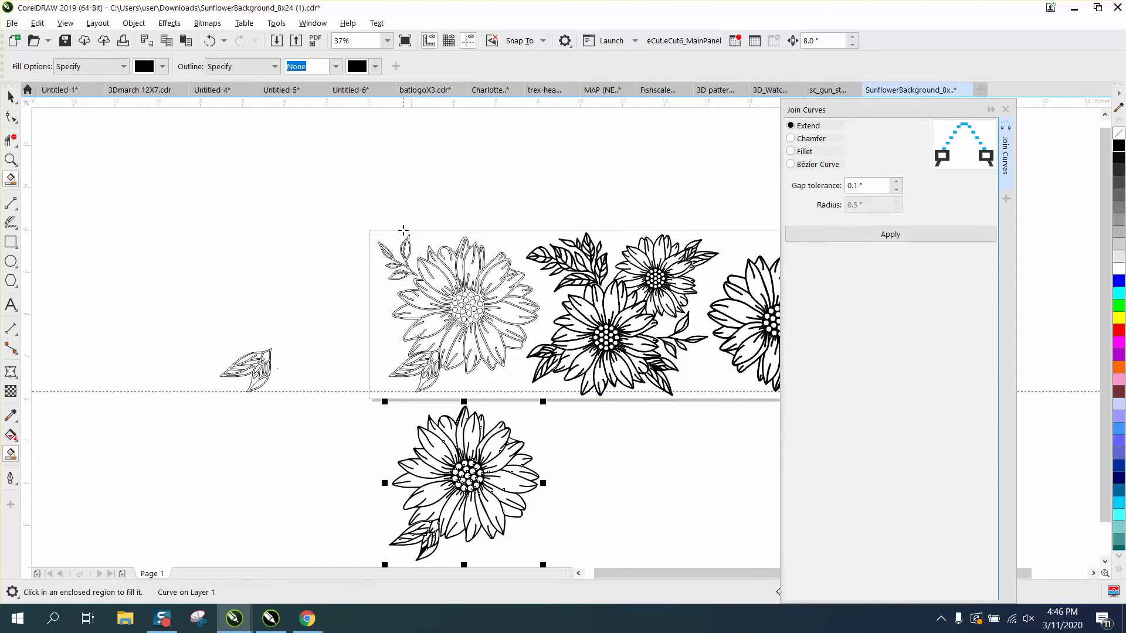
Step: Move the top-left leaf down 8" onto the filled flower and zoom in to check the leaves
{"action": "left_click", "coordinate": [11, 96]}
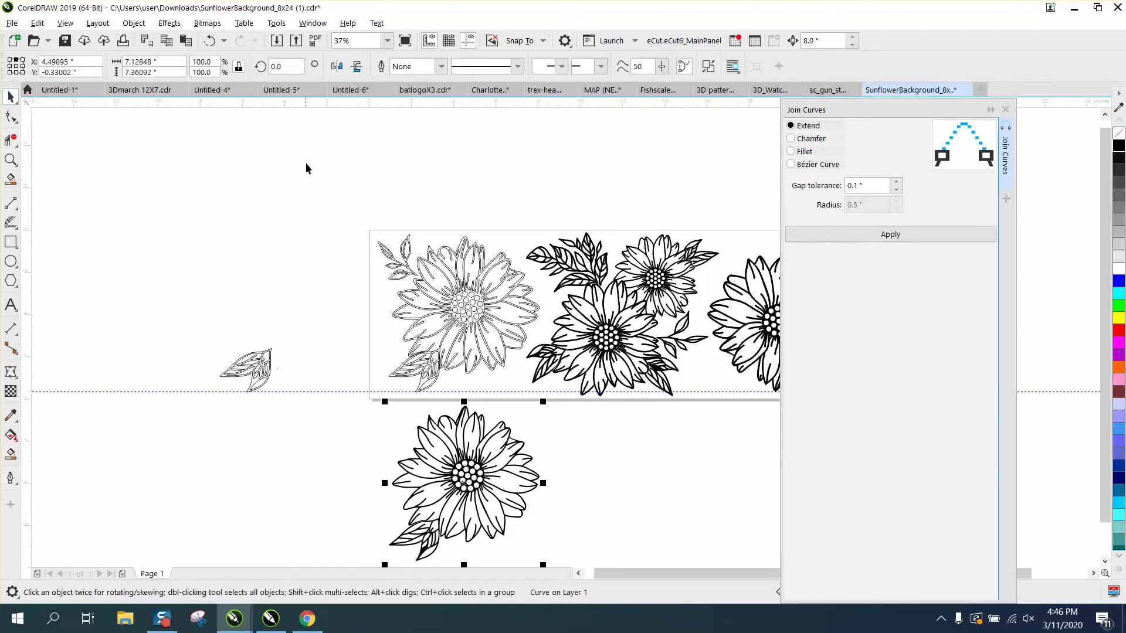
{"action": "left_click", "coordinate": [389, 262]}
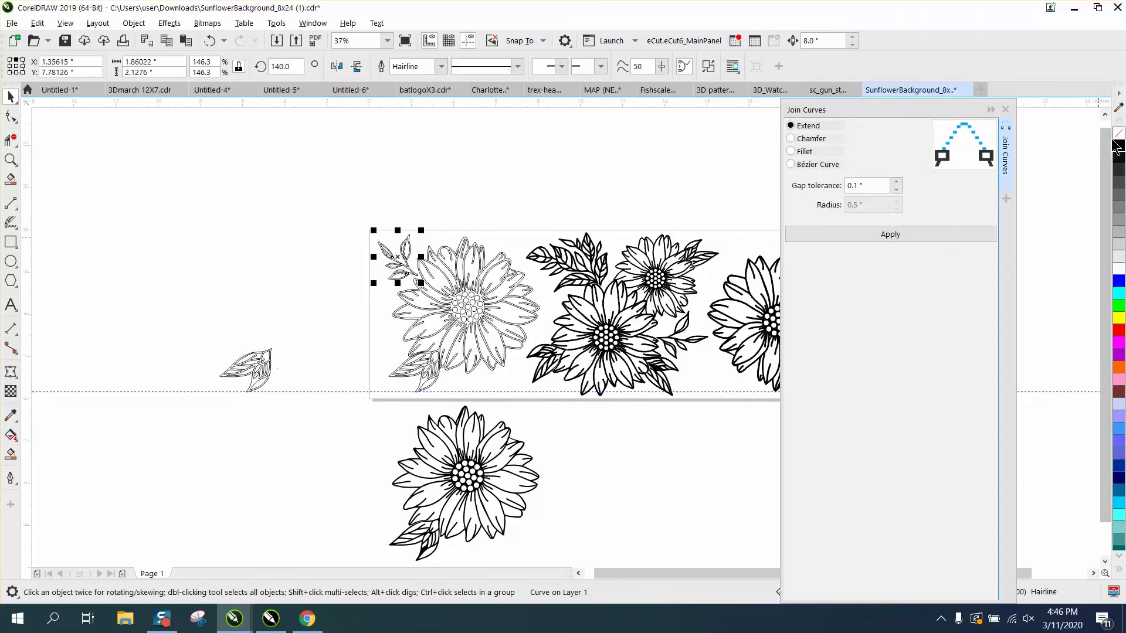
{"action": "key", "text": "Down"}
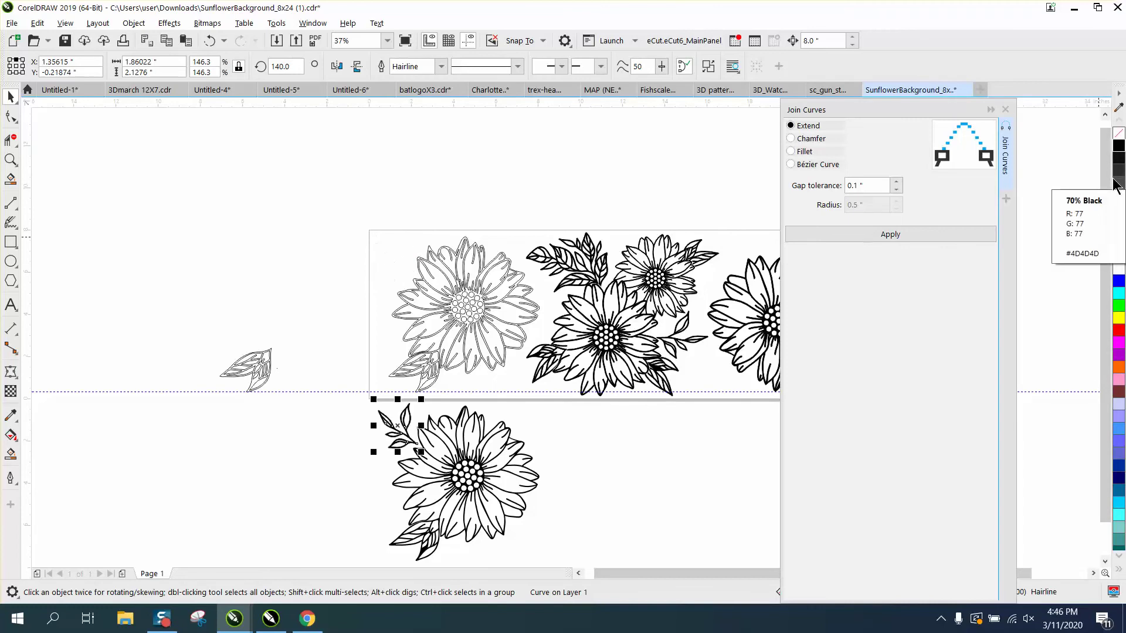
{"action": "left_click", "coordinate": [11, 159]}
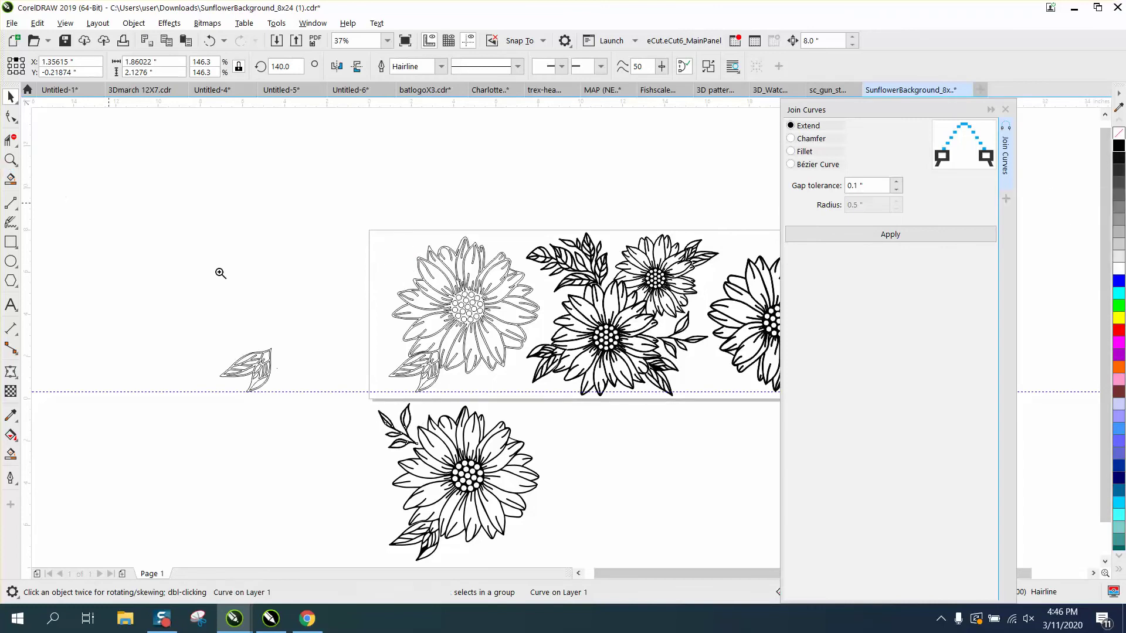
{"action": "left_click_drag", "start_coordinate": [351, 392], "coordinate": [549, 553]}
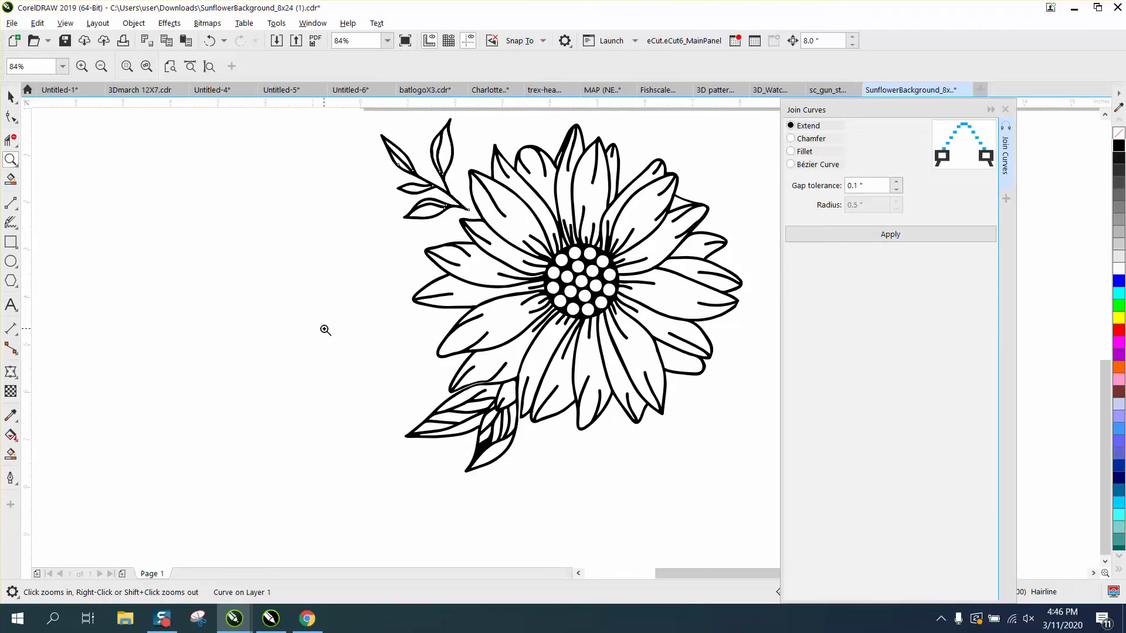
{"action": "left_click_drag", "start_coordinate": [345, 364], "coordinate": [566, 504]}
{"action": "scroll", "coordinate": [661, 382], "scroll_direction": "down", "scroll_amount": 1}
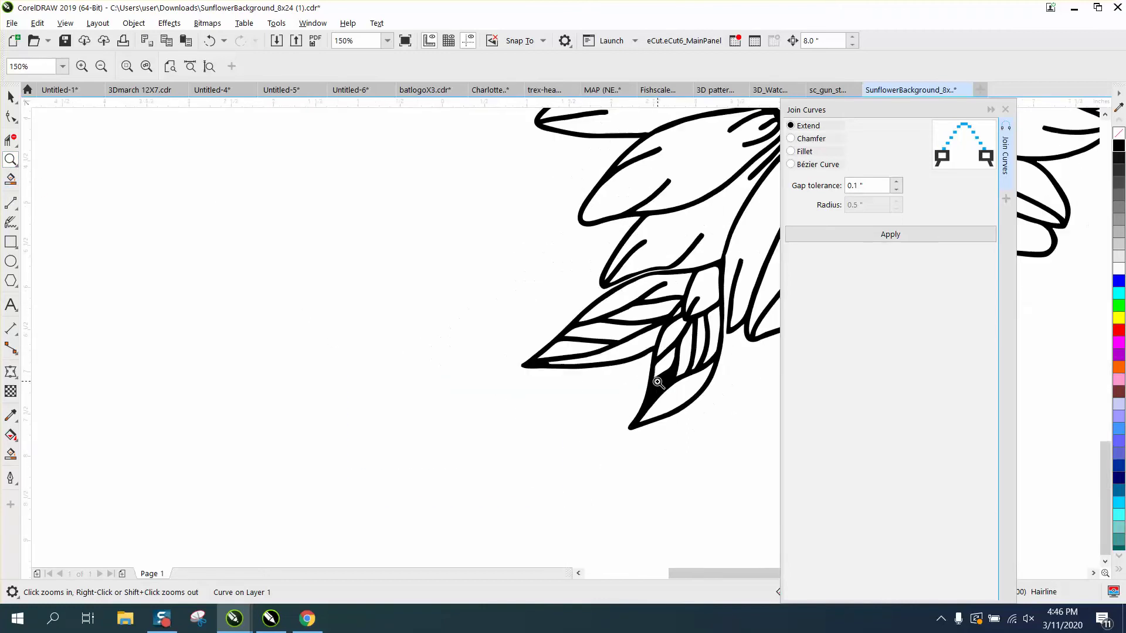
{"action": "scroll", "coordinate": [650, 382], "scroll_direction": "down", "scroll_amount": 1}
{"action": "scroll", "coordinate": [647, 382], "scroll_direction": "down", "scroll_amount": 1}
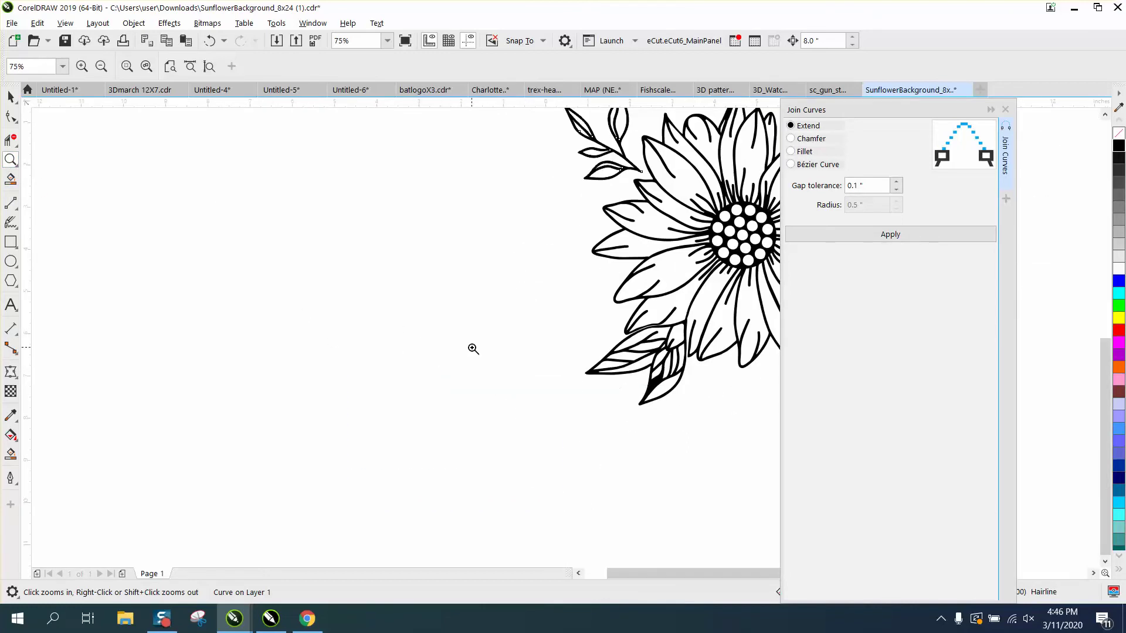
{"action": "scroll", "coordinate": [472, 349], "scroll_direction": "down", "scroll_amount": 1}
{"action": "key", "text": "space"}
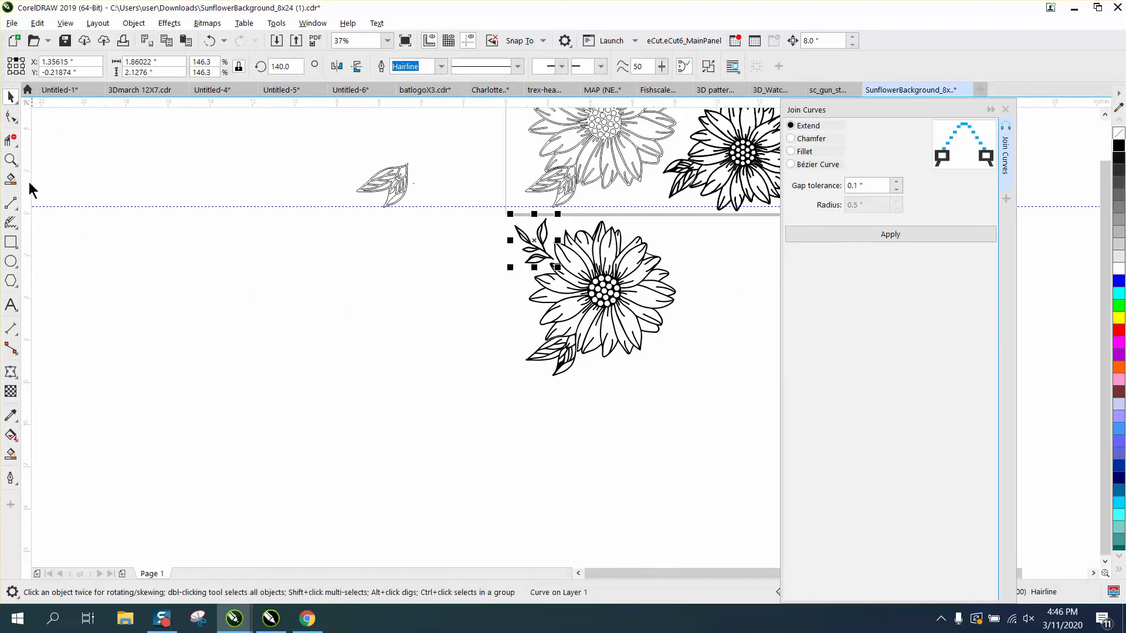
Step: Remove the black fill from the lower flower and give it a black hairline outline
{"action": "left_click", "coordinate": [11, 159]}
{"action": "left_click_drag", "start_coordinate": [498, 302], "coordinate": [608, 382]}
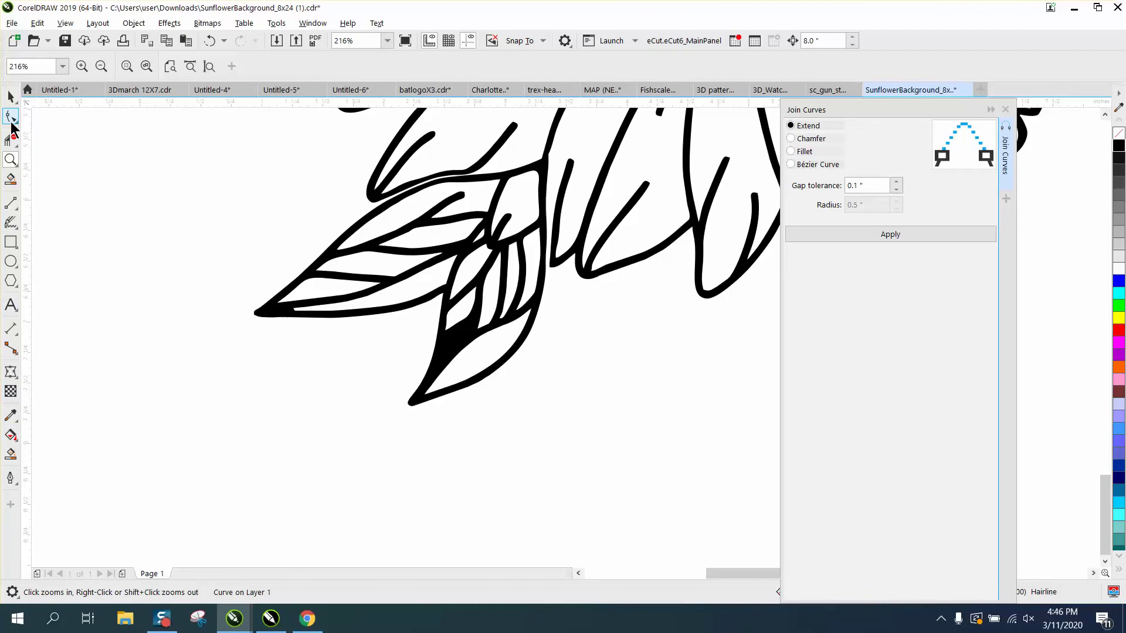
{"action": "left_click", "coordinate": [11, 97]}
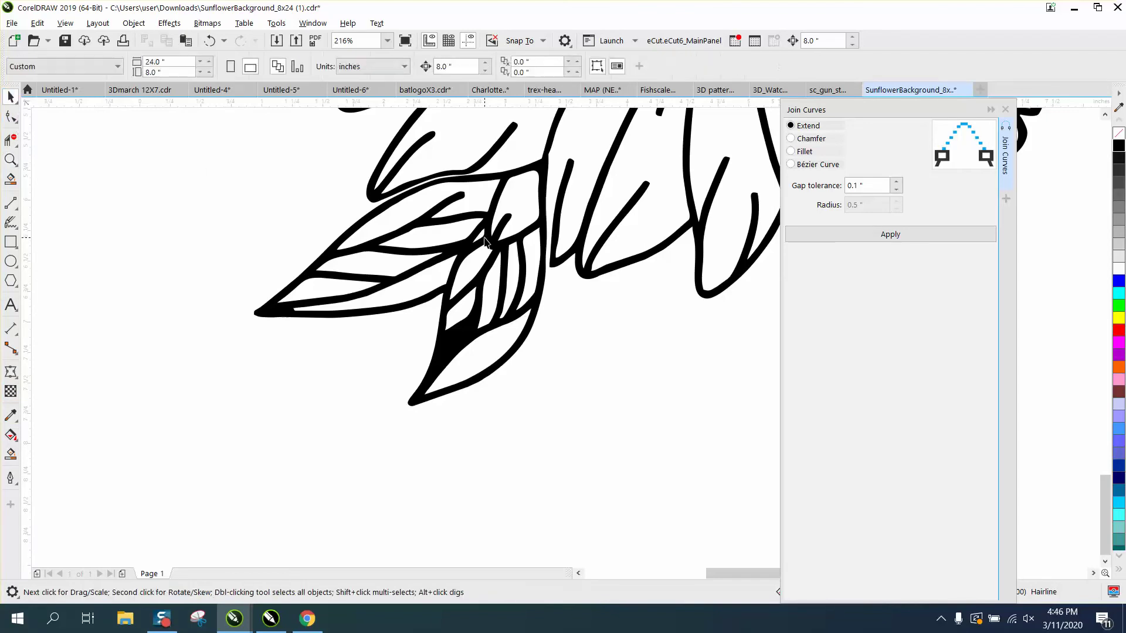
{"action": "left_click", "coordinate": [484, 241]}
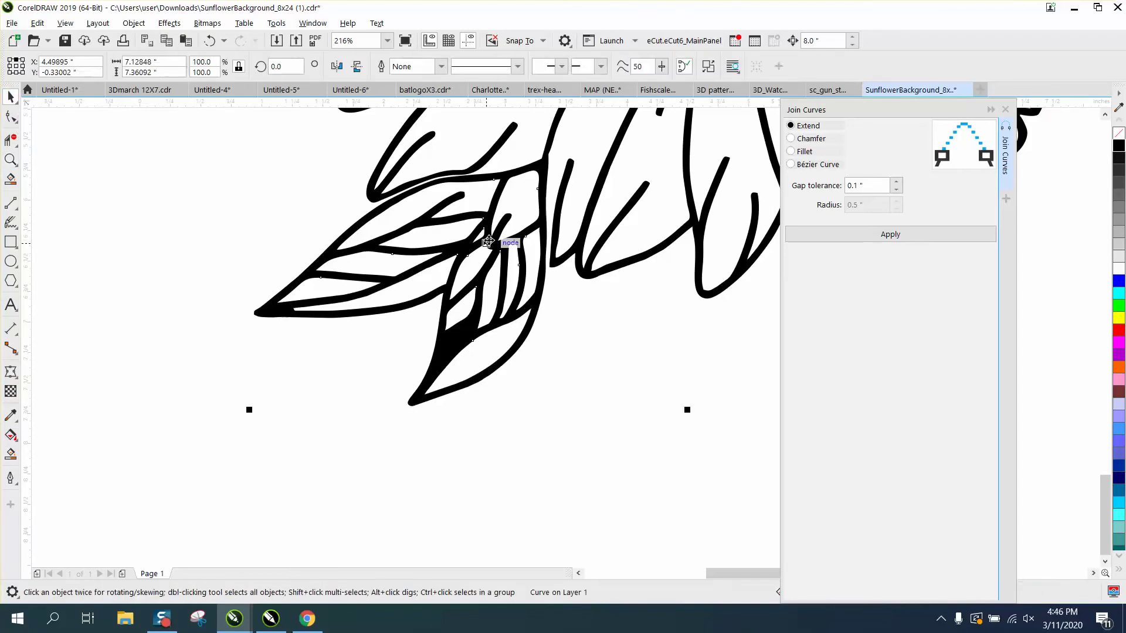
{"action": "left_click", "coordinate": [1118, 133]}
{"action": "right_click", "coordinate": [1119, 146]}
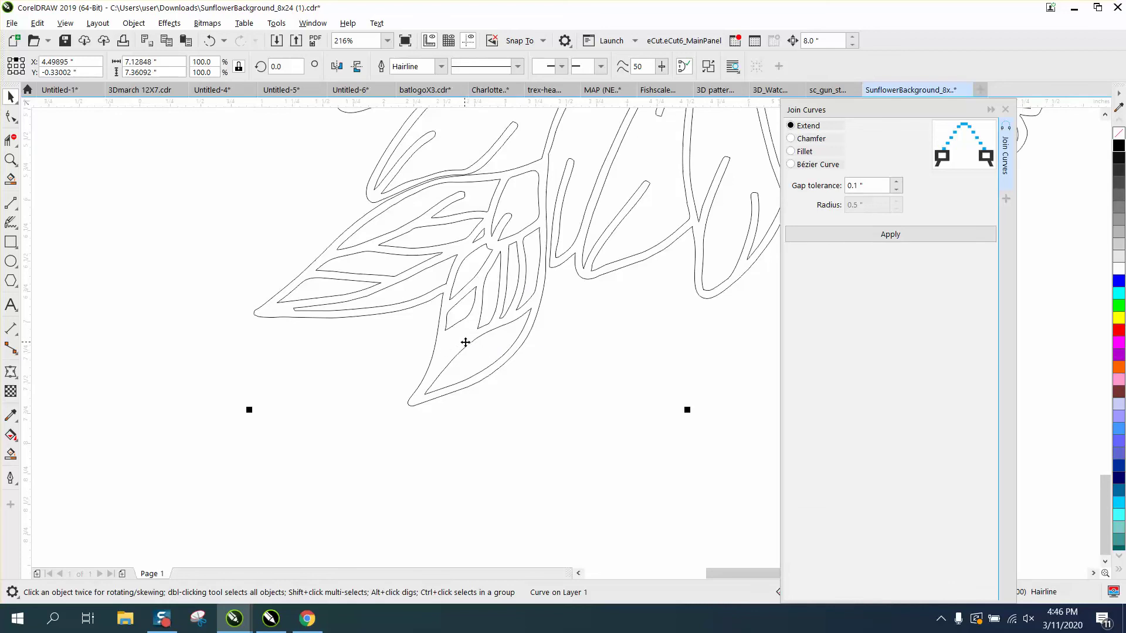
Step: Select the three misplaced inner-leaf nodes and drag them down and to the left
{"action": "left_click", "coordinate": [10, 160]}
{"action": "left_click_drag", "start_coordinate": [300, 240], "coordinate": [563, 398]}
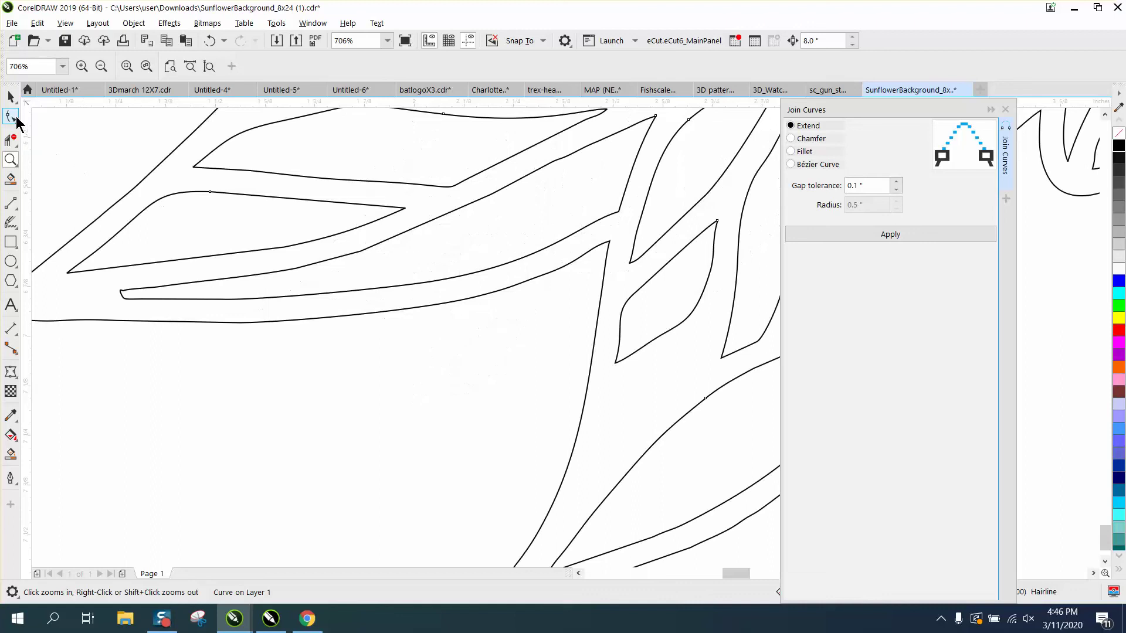
{"action": "left_click", "coordinate": [10, 116]}
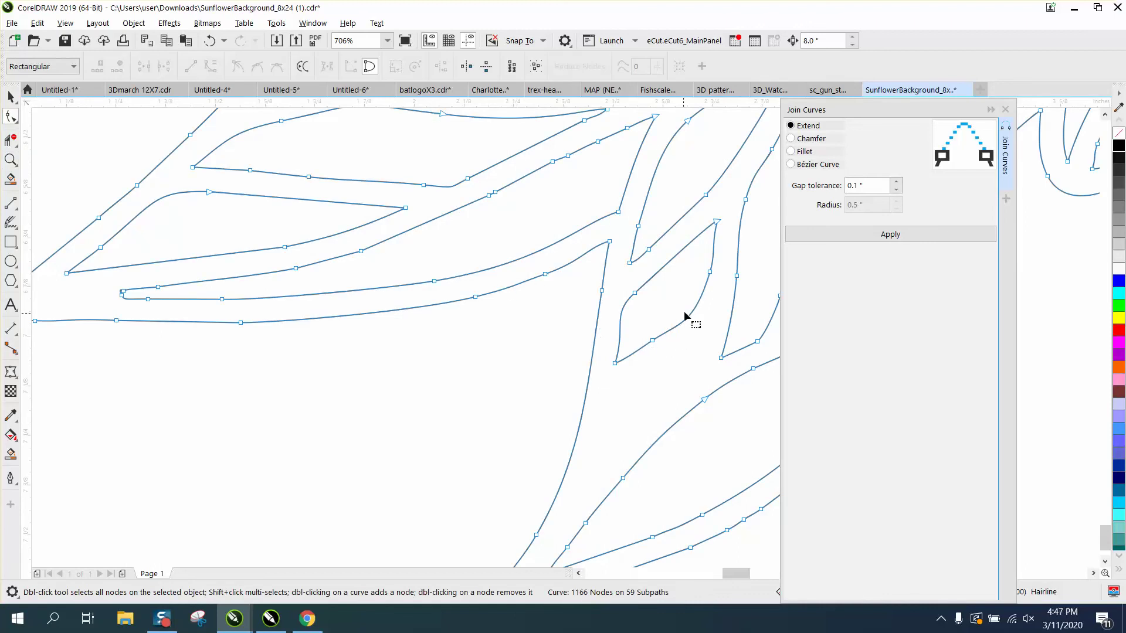
{"action": "left_click_drag", "start_coordinate": [721, 267], "coordinate": [699, 280]}
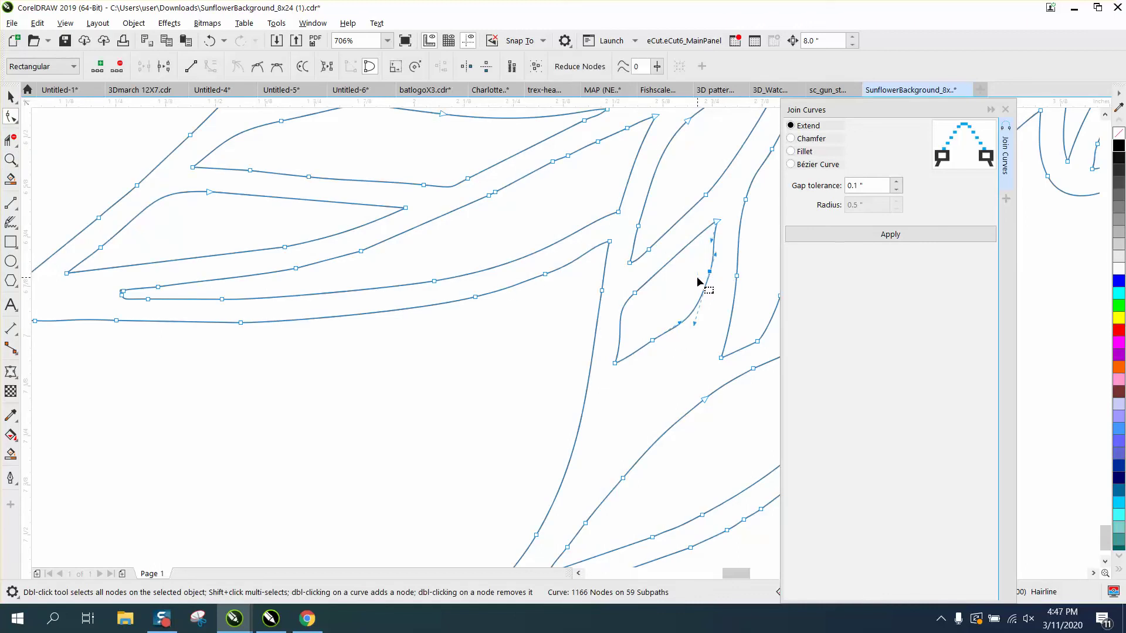
{"action": "left_click", "coordinate": [652, 340], "text": "shift"}
{"action": "left_click", "coordinate": [615, 363], "text": "shift"}
{"action": "left_click_drag", "start_coordinate": [652, 342], "coordinate": [625, 396]}
{"action": "scroll", "coordinate": [525, 377], "scroll_direction": "down", "scroll_amount": 2}
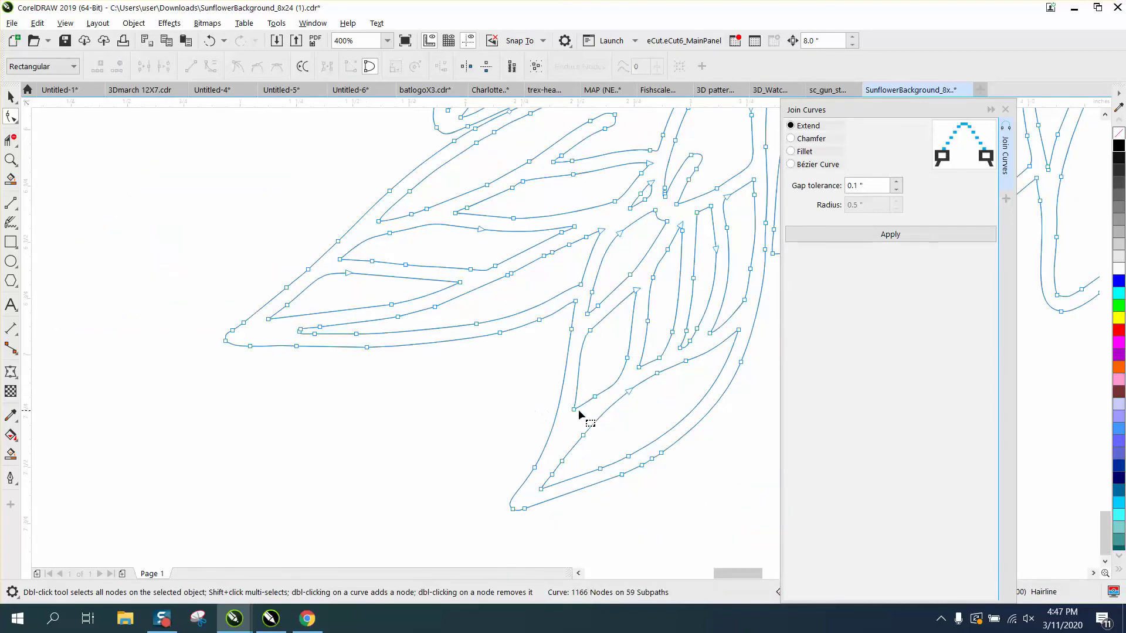
{"action": "left_click_drag", "start_coordinate": [574, 408], "coordinate": [566, 433]}
{"action": "scroll", "coordinate": [483, 410], "scroll_direction": "down", "scroll_amount": 6}
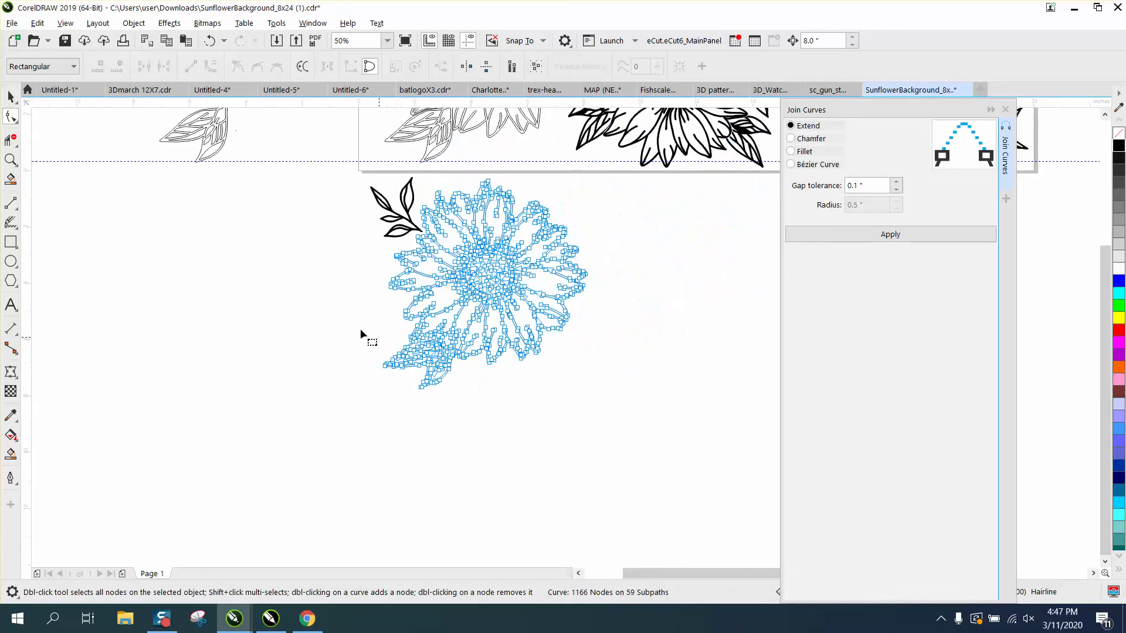
Step: Fit the sunflower in view, Smart Fill between its double outlines in black, then zoom on the upper-right petal
{"action": "left_click", "coordinate": [11, 160]}
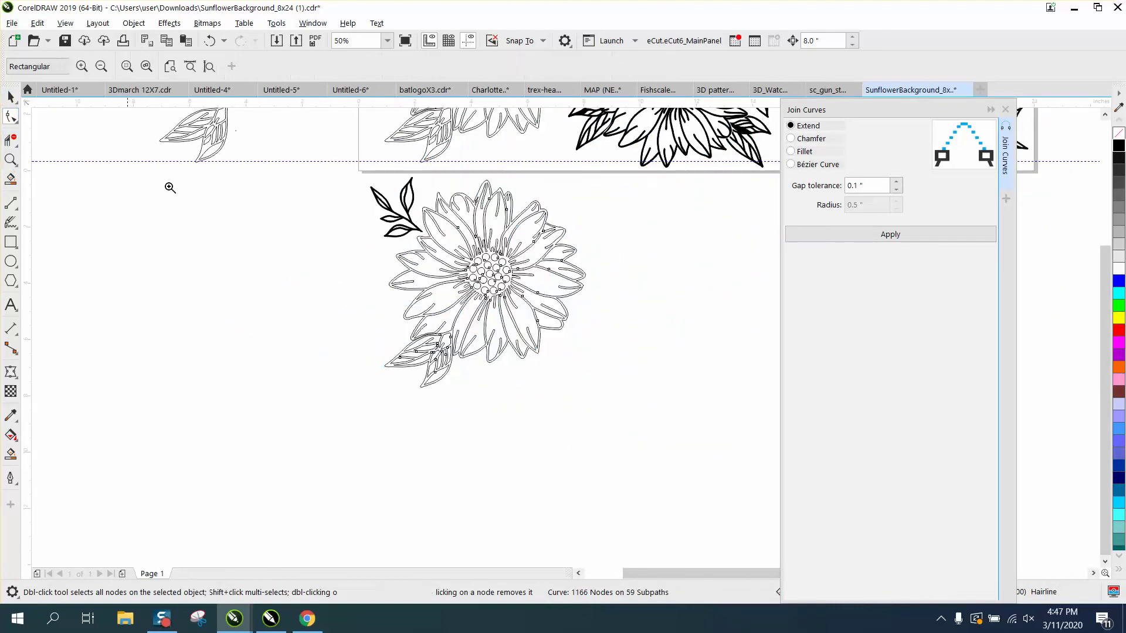
{"action": "key", "text": "shift+F2"}
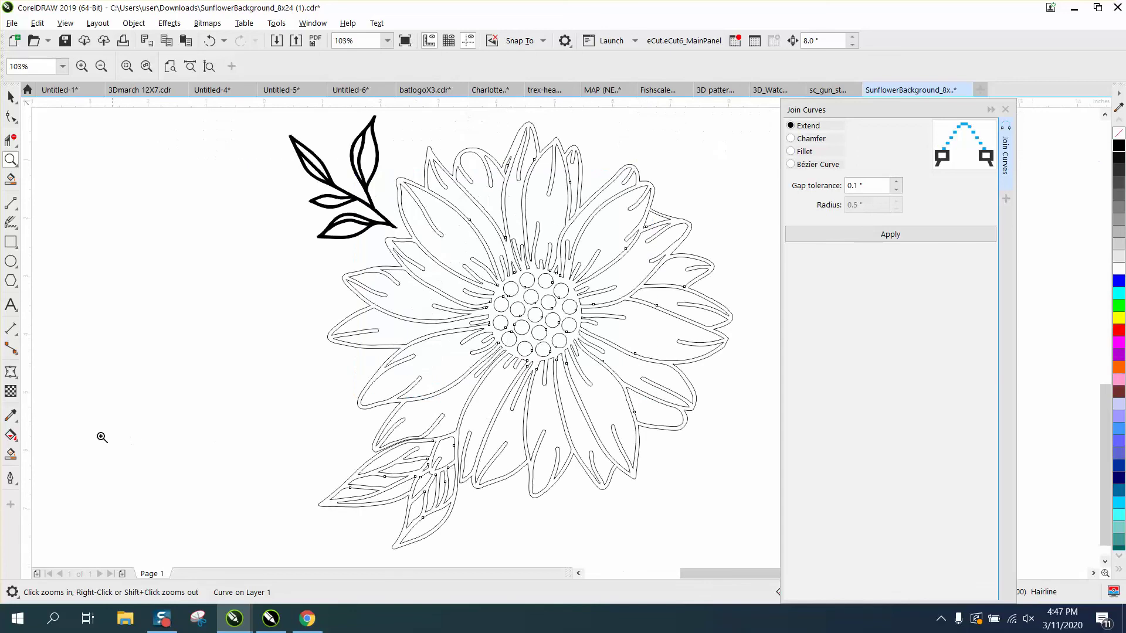
{"action": "left_click", "coordinate": [10, 453]}
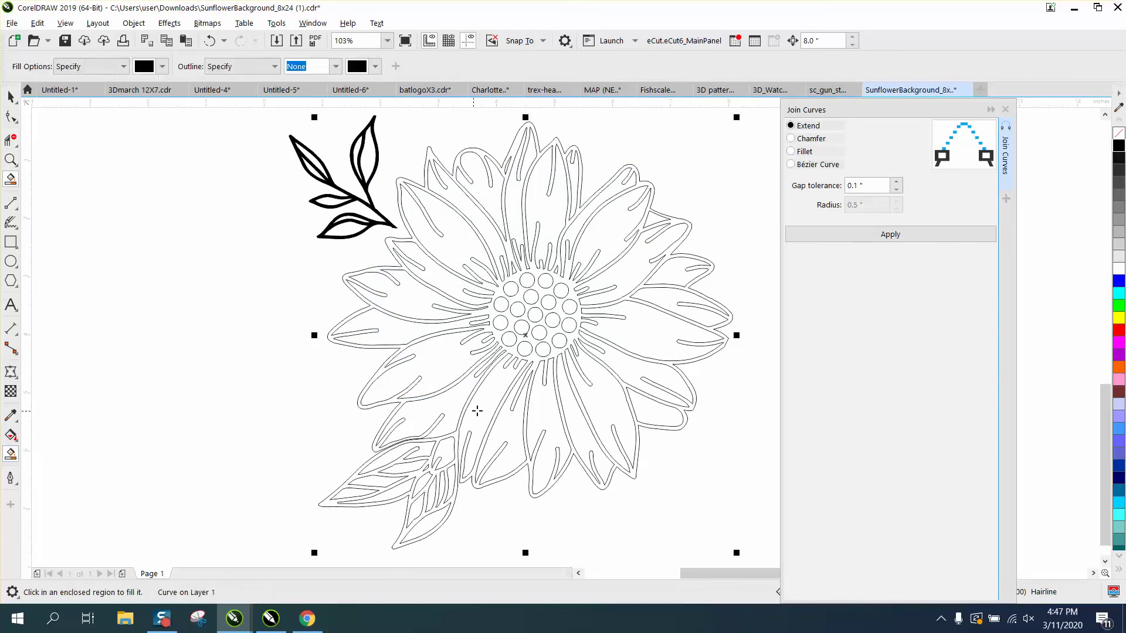
{"action": "left_click", "coordinate": [509, 322]}
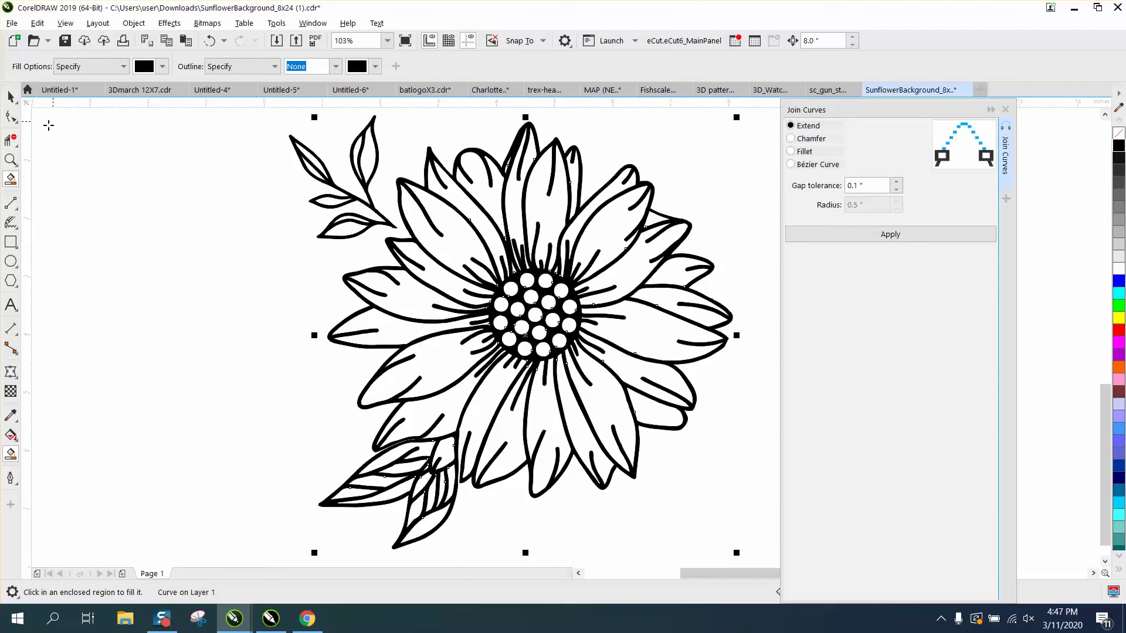
{"action": "left_click", "coordinate": [10, 160]}
{"action": "left_click_drag", "start_coordinate": [716, 252], "coordinate": [715, 251]}
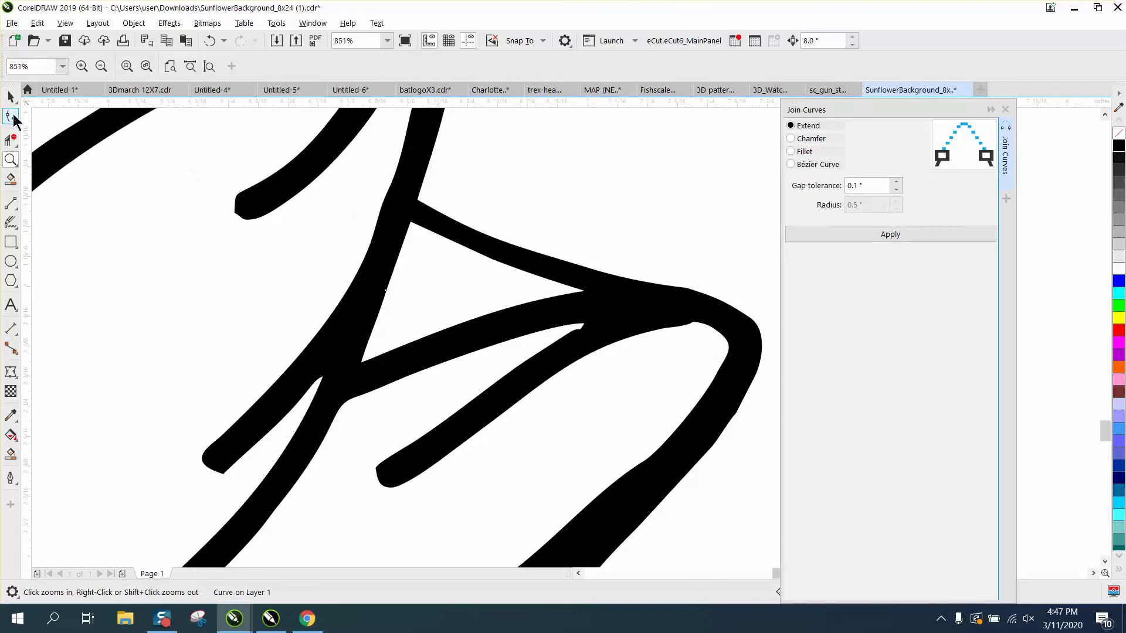
Step: Delete the three stray nodes at the upper-right petal junction
{"action": "left_click", "coordinate": [11, 117]}
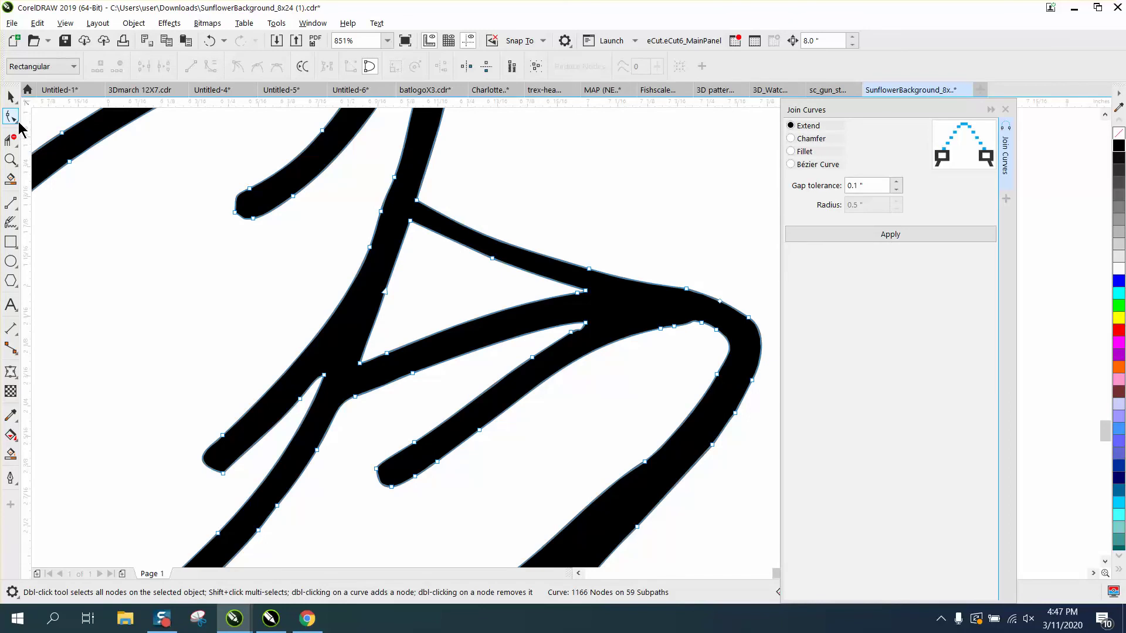
{"action": "left_click", "coordinate": [16, 121]}
{"action": "left_click", "coordinate": [65, 121]}
{"action": "left_click_drag", "start_coordinate": [654, 317], "coordinate": [707, 338]}
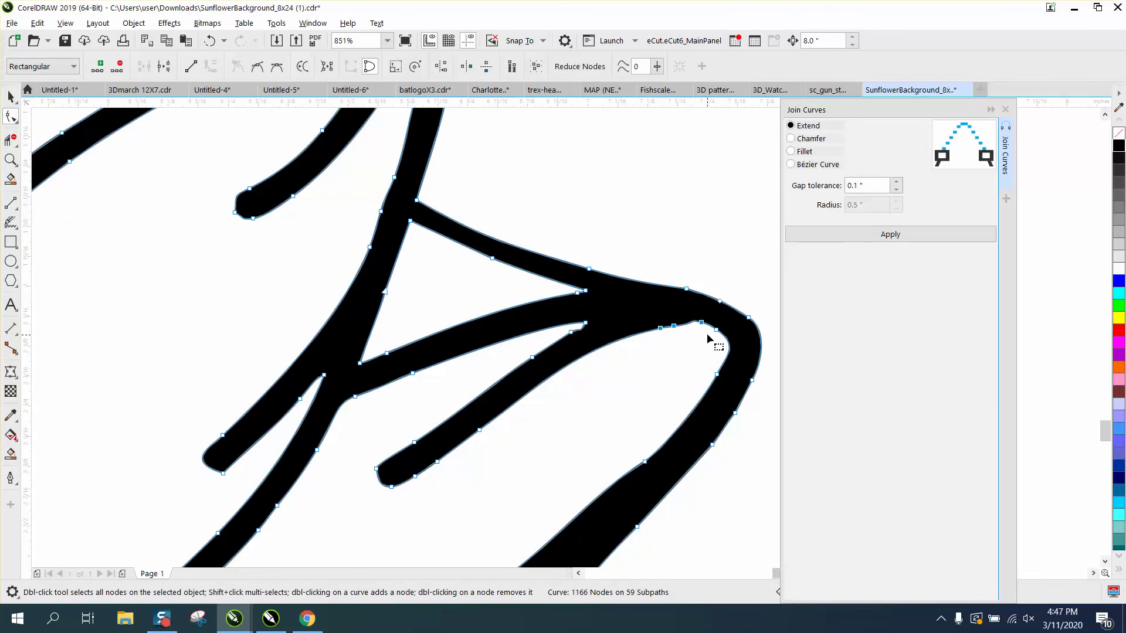
{"action": "key", "text": "XF86Calculator"}
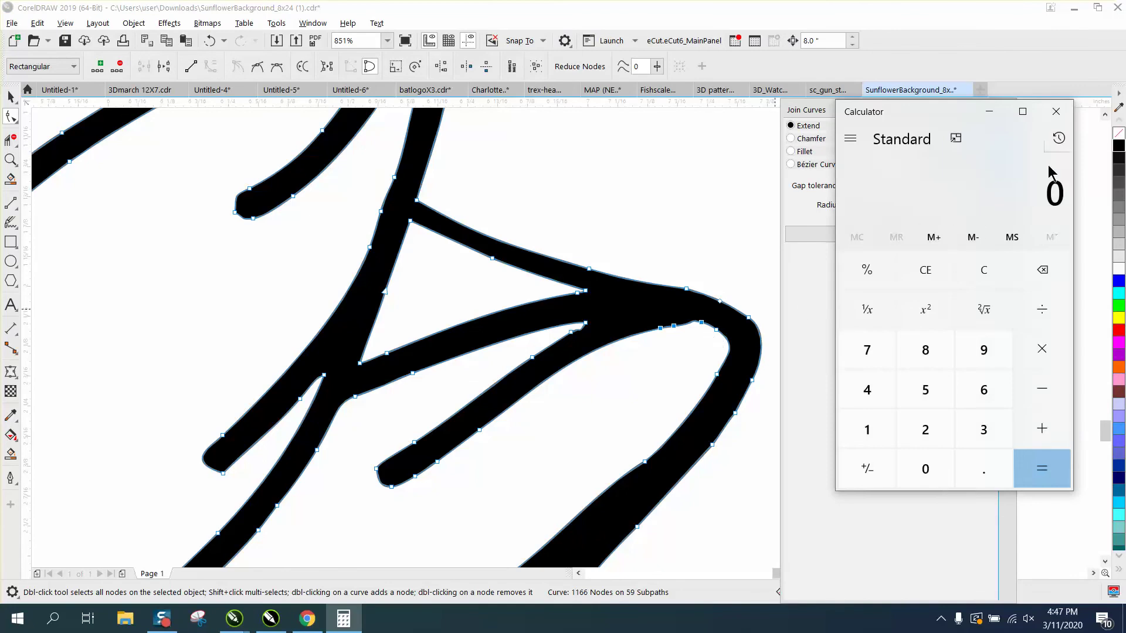
{"action": "left_click", "coordinate": [1056, 115]}
{"action": "key", "text": "Delete"}
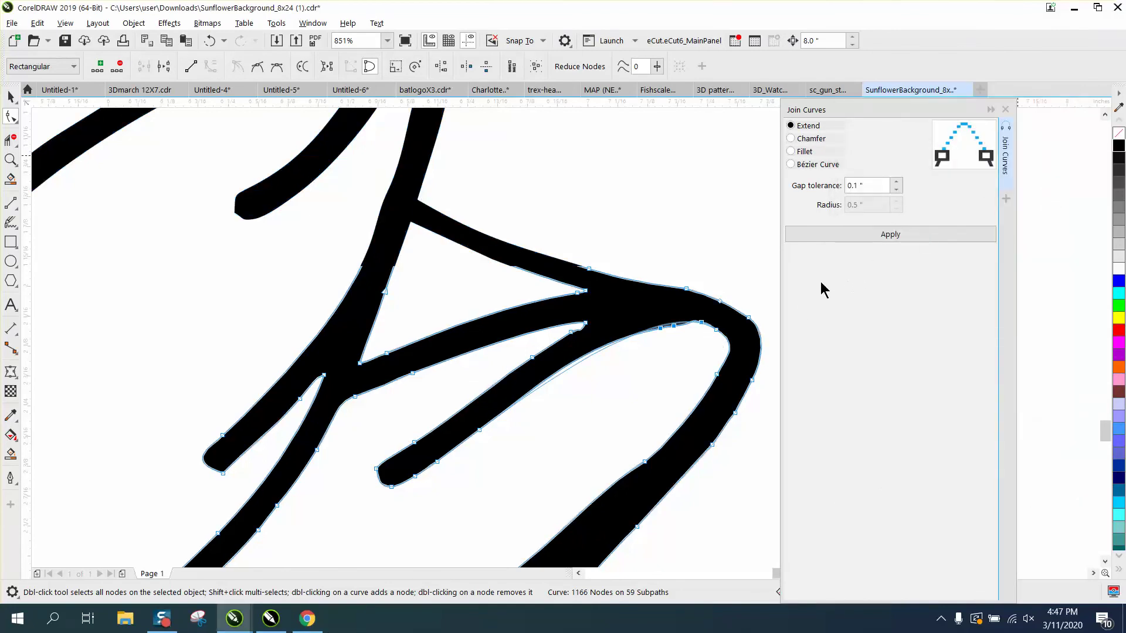
{"action": "scroll", "coordinate": [545, 268], "scroll_direction": "down", "scroll_amount": 4}
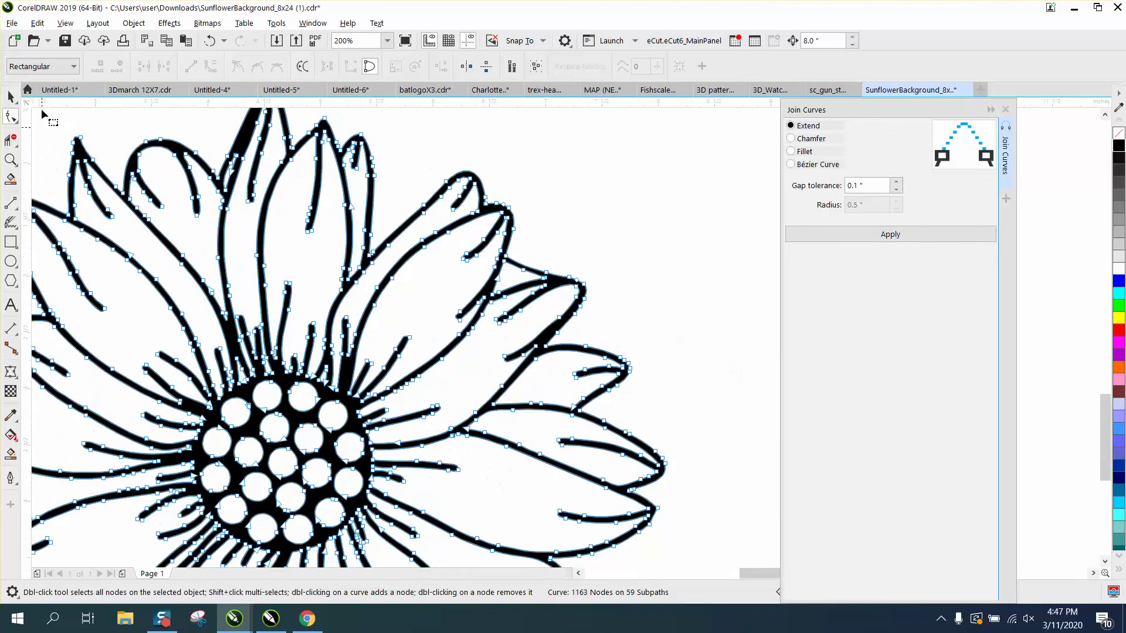
{"action": "left_click", "coordinate": [11, 97]}
{"action": "scroll", "coordinate": [547, 251], "scroll_direction": "down", "scroll_amount": 2}
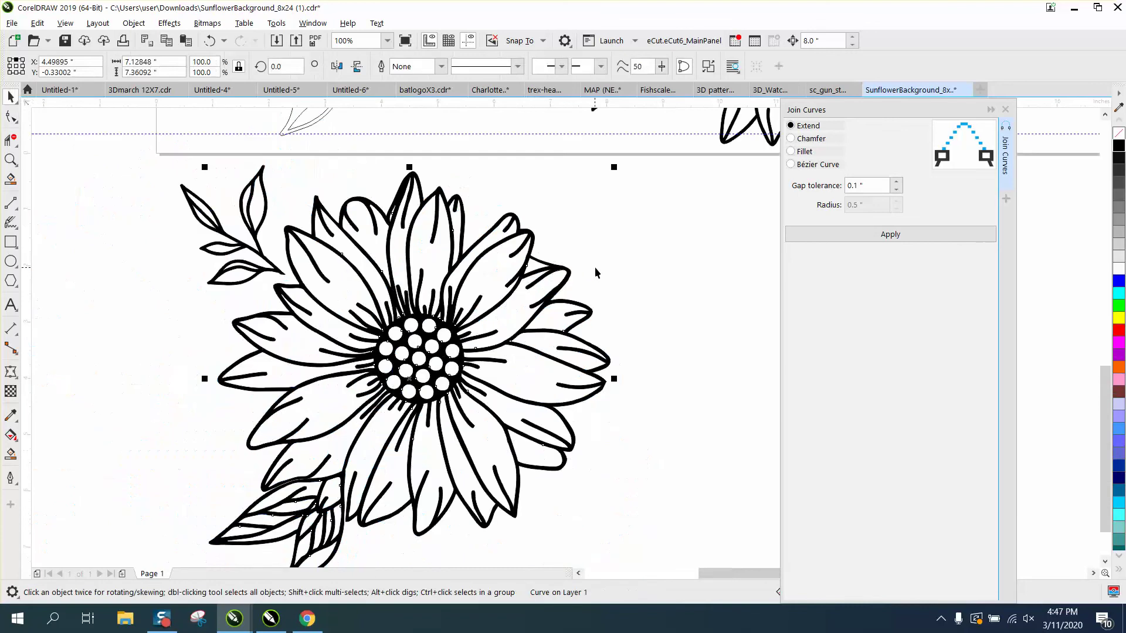
{"action": "scroll", "coordinate": [566, 299], "scroll_direction": "down", "scroll_amount": 2}
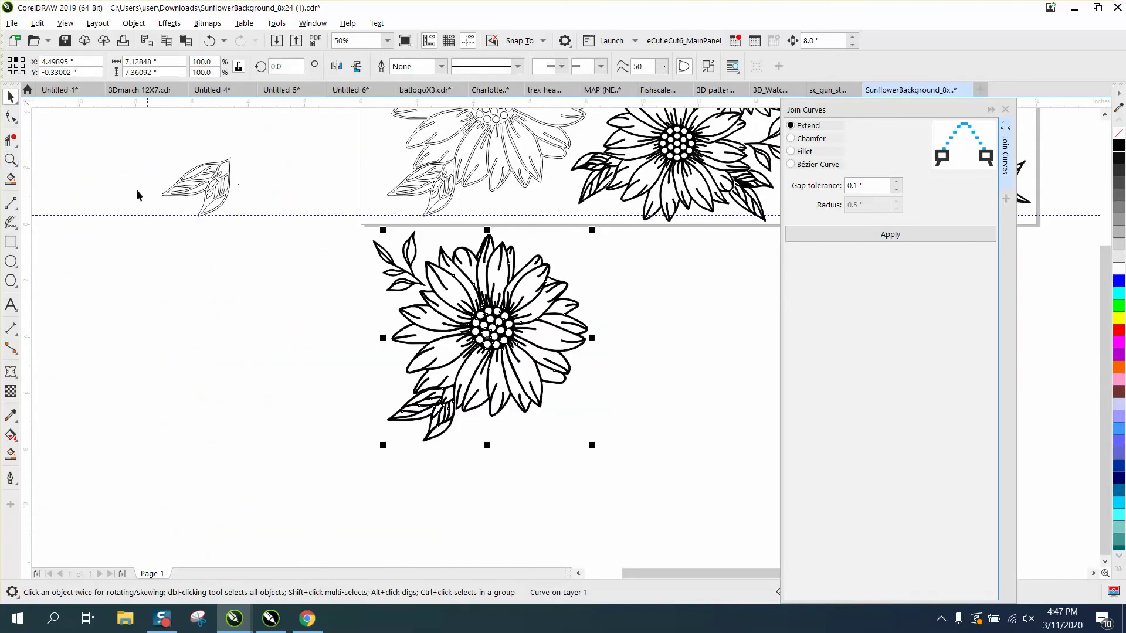
Step: Zoom tightly into the petal tip and add a node on the curve there to close the sliver
{"action": "left_click", "coordinate": [10, 160]}
{"action": "left_click_drag", "start_coordinate": [555, 269], "coordinate": [596, 326]}
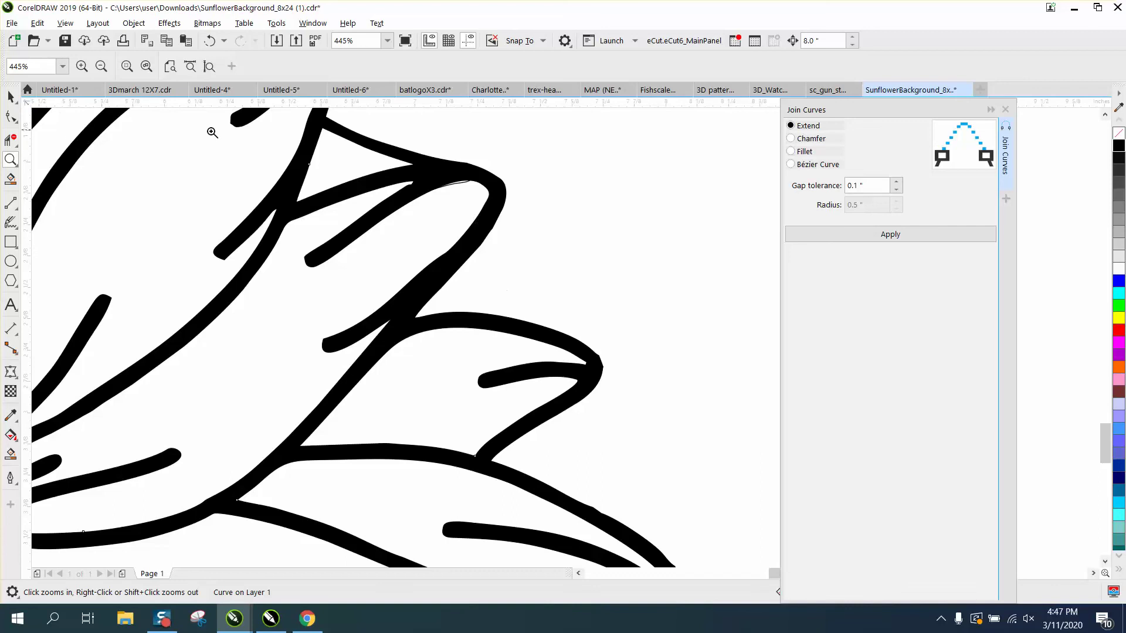
{"action": "left_click", "coordinate": [14, 163]}
{"action": "left_click_drag", "start_coordinate": [325, 171], "coordinate": [504, 253]}
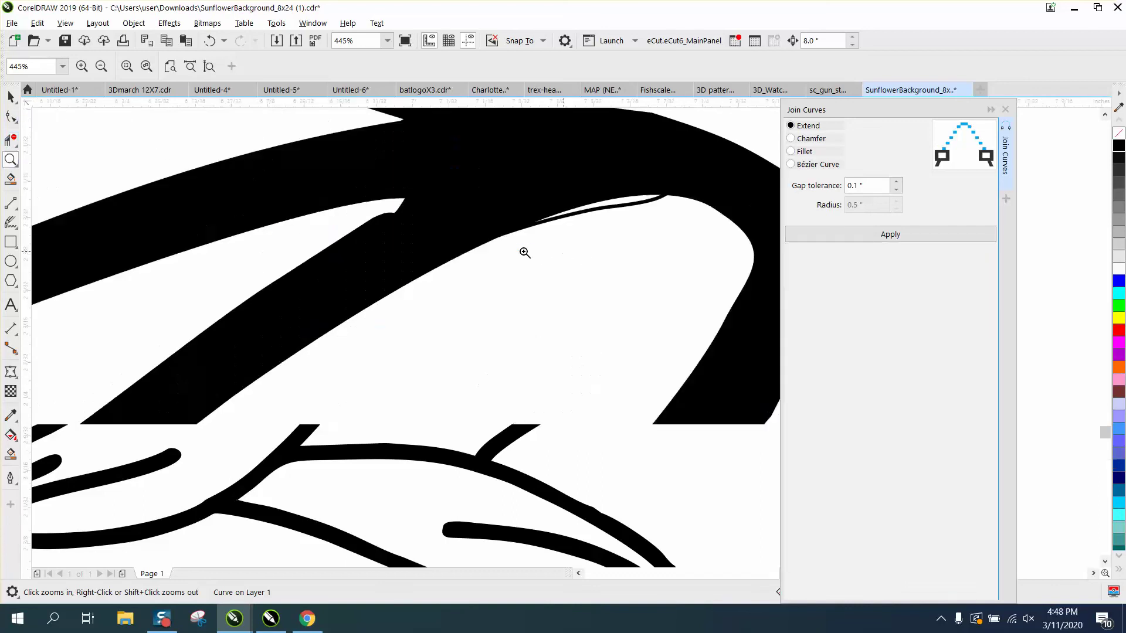
{"action": "left_click", "coordinate": [11, 116]}
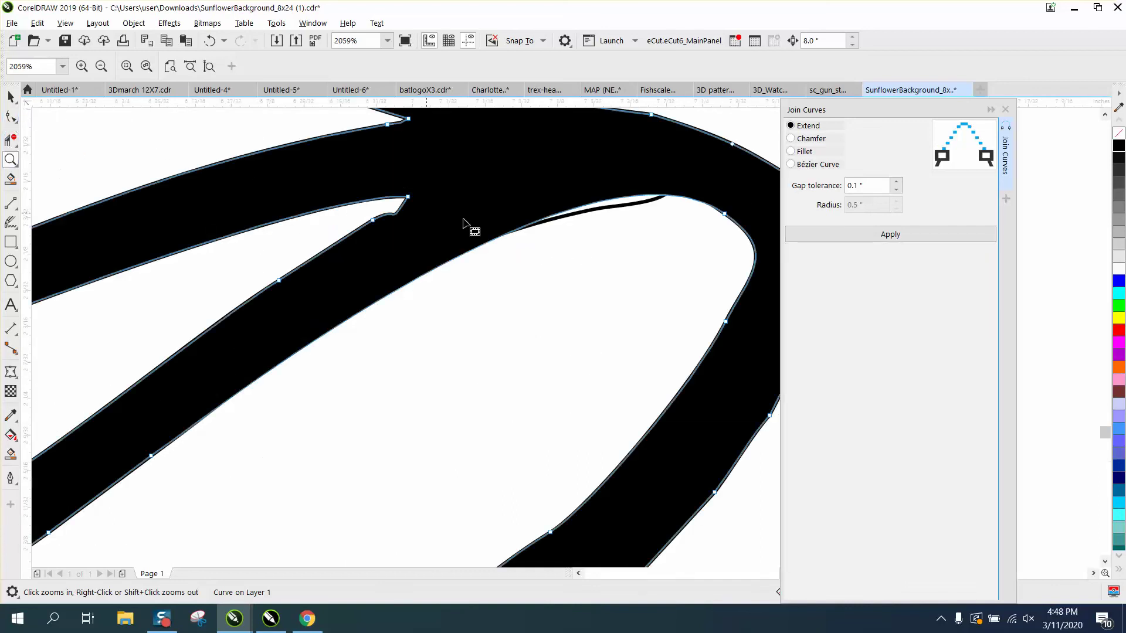
{"action": "double_click", "coordinate": [604, 210]}
{"action": "scroll", "coordinate": [603, 210], "scroll_direction": "down", "scroll_amount": 2}
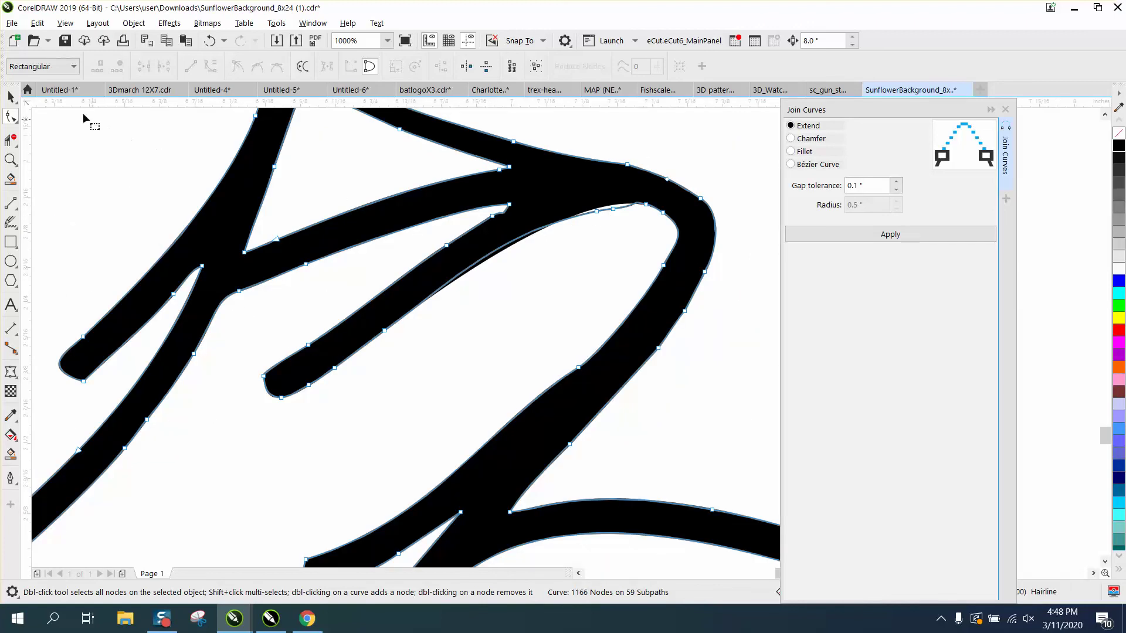
{"action": "left_click", "coordinate": [10, 97]}
{"action": "left_click", "coordinate": [118, 121]}
{"action": "scroll", "coordinate": [382, 221], "scroll_direction": "down", "scroll_amount": 8}
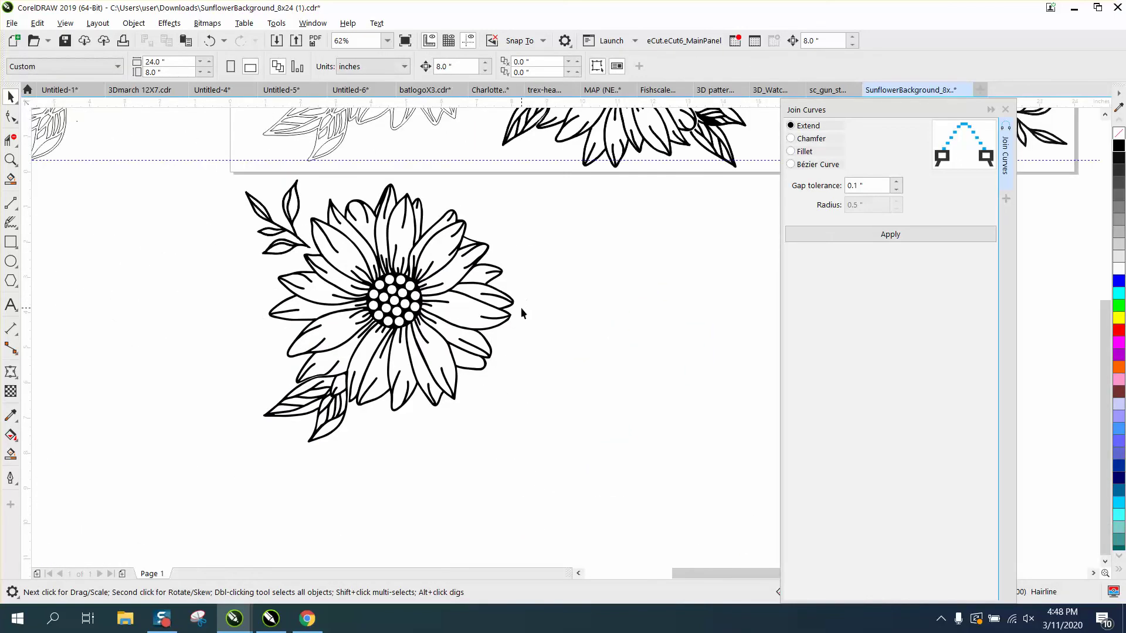
Step: Delete the stray node at the right petal tip of the flower outline
{"action": "left_click", "coordinate": [10, 162]}
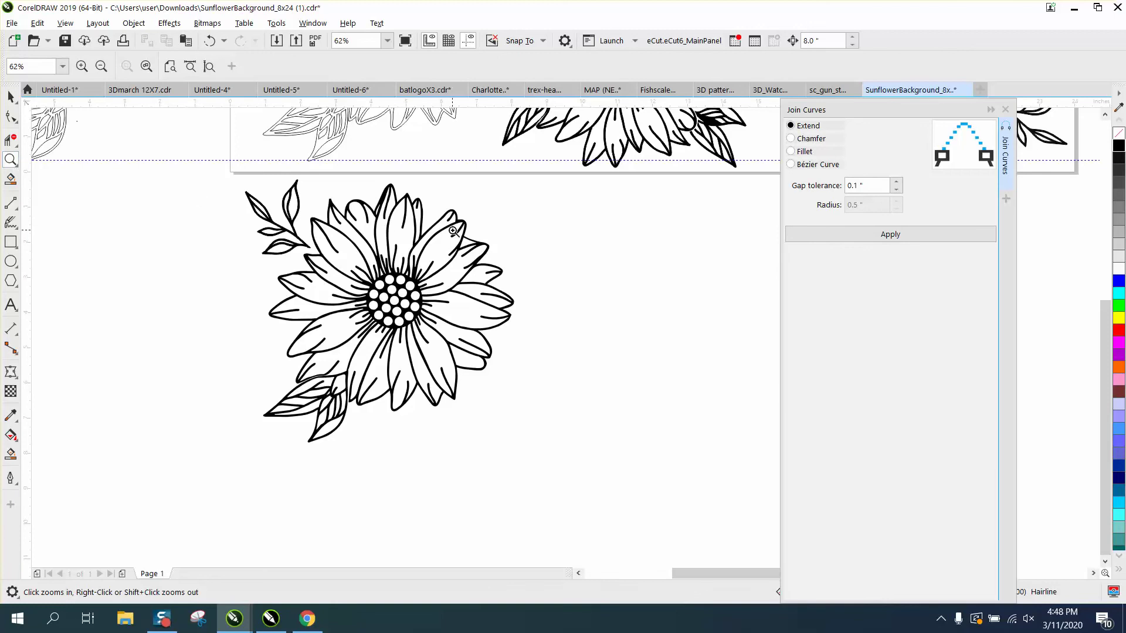
{"action": "left_click_drag", "start_coordinate": [453, 231], "coordinate": [564, 303]}
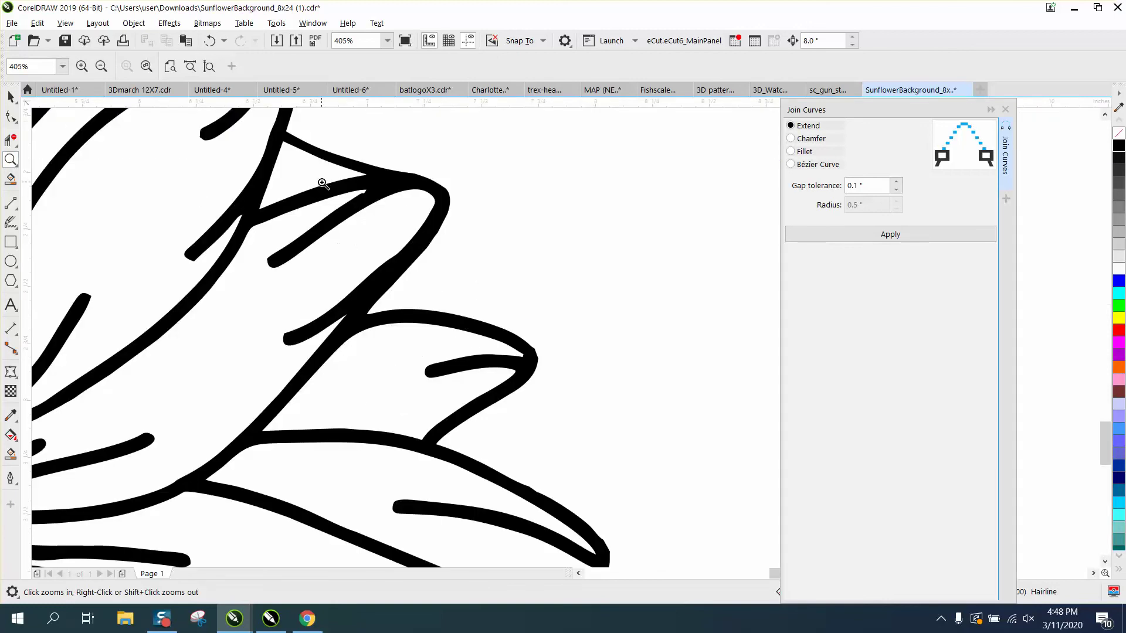
{"action": "left_click", "coordinate": [323, 183]}
{"action": "left_click", "coordinate": [11, 116]}
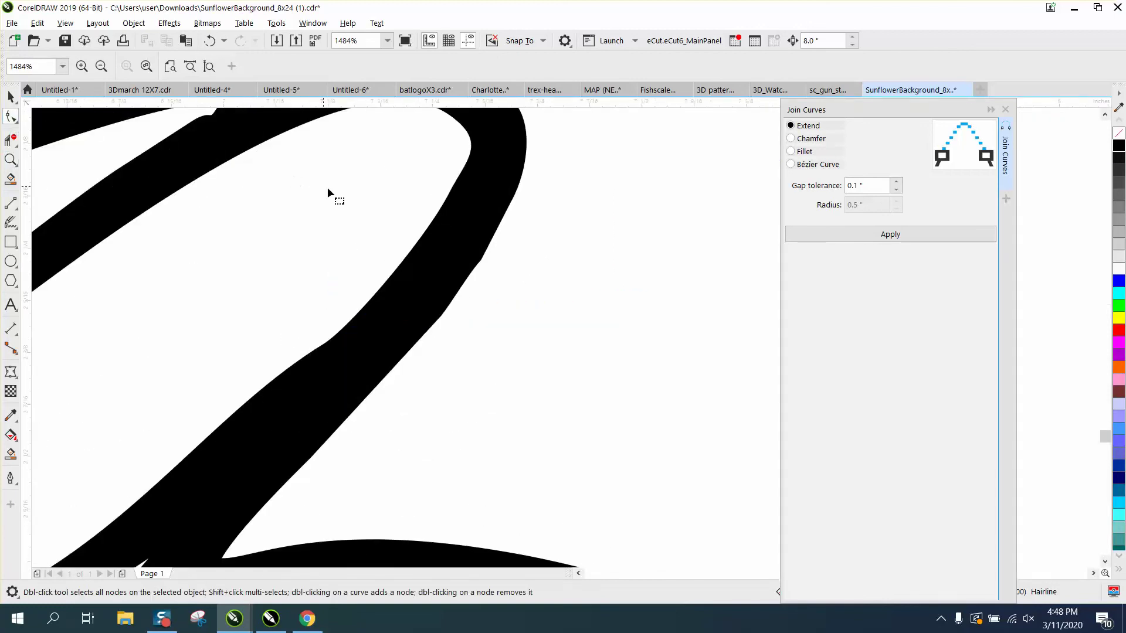
{"action": "scroll", "coordinate": [328, 189], "scroll_direction": "down", "scroll_amount": 2}
{"action": "left_click", "coordinate": [271, 155]}
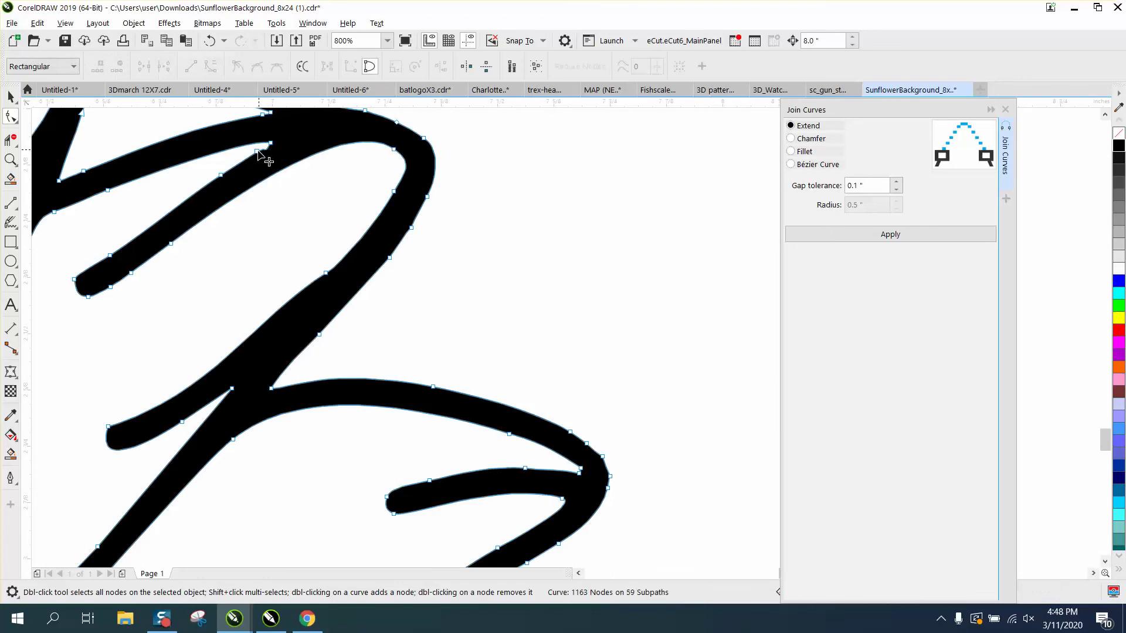
{"action": "left_click", "coordinate": [258, 152]}
{"action": "key", "text": "Delete"}
{"action": "scroll", "coordinate": [367, 235], "scroll_direction": "down", "scroll_amount": 2}
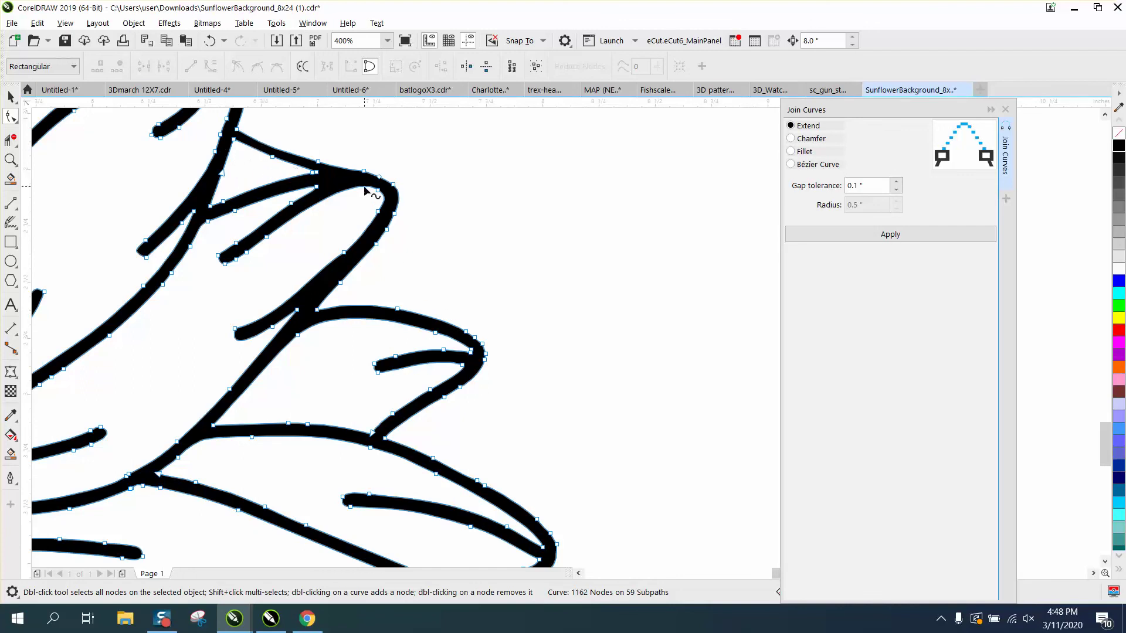
{"action": "scroll", "coordinate": [373, 191], "scroll_direction": "down", "scroll_amount": 1}
{"action": "scroll", "coordinate": [459, 214], "scroll_direction": "down", "scroll_amount": 2}
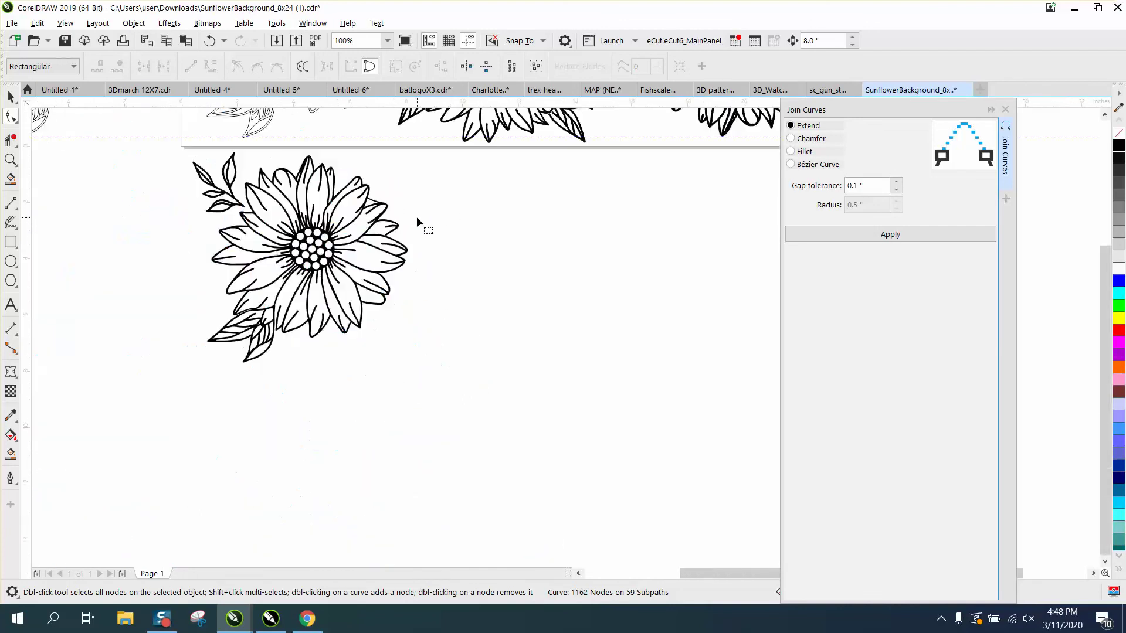
Step: Select the node pair on the left petal line along the top petals to reshape the inner curve
{"action": "left_click", "coordinate": [33, 174]}
{"action": "key", "text": "z"}
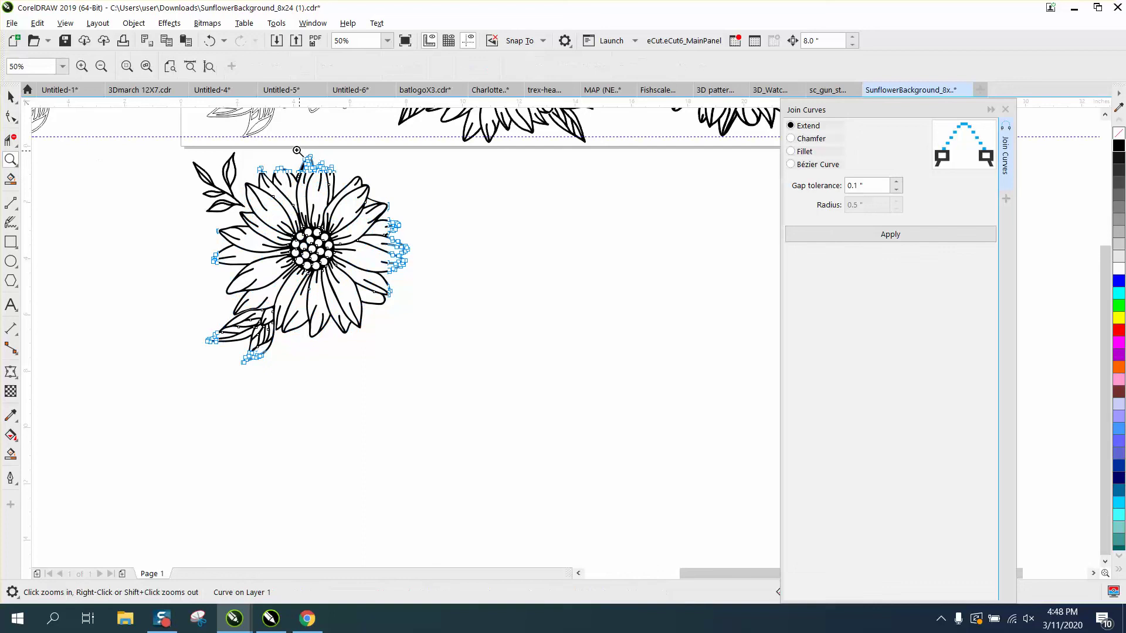
{"action": "left_click_drag", "start_coordinate": [293, 154], "coordinate": [343, 185]}
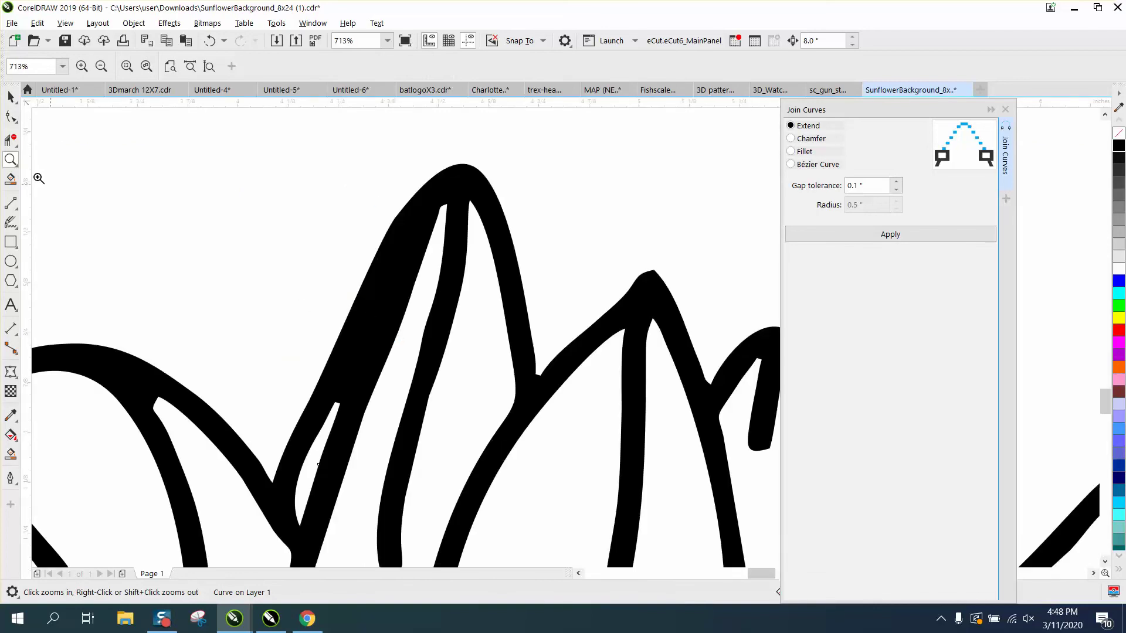
{"action": "left_click", "coordinate": [11, 116]}
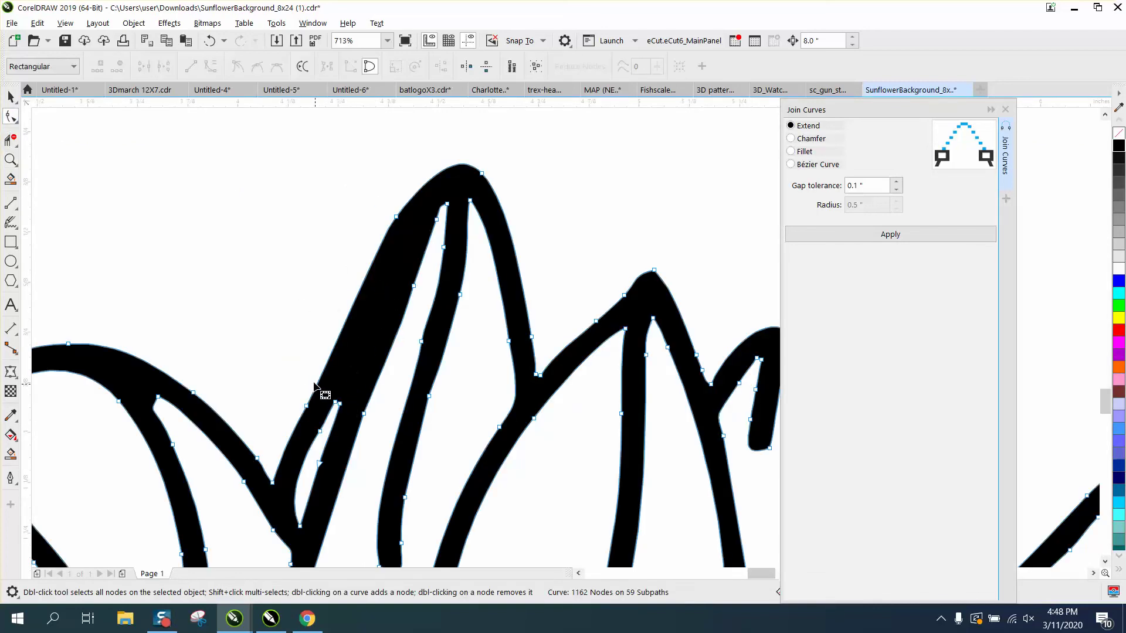
{"action": "left_click_drag", "start_coordinate": [307, 374], "coordinate": [420, 222]}
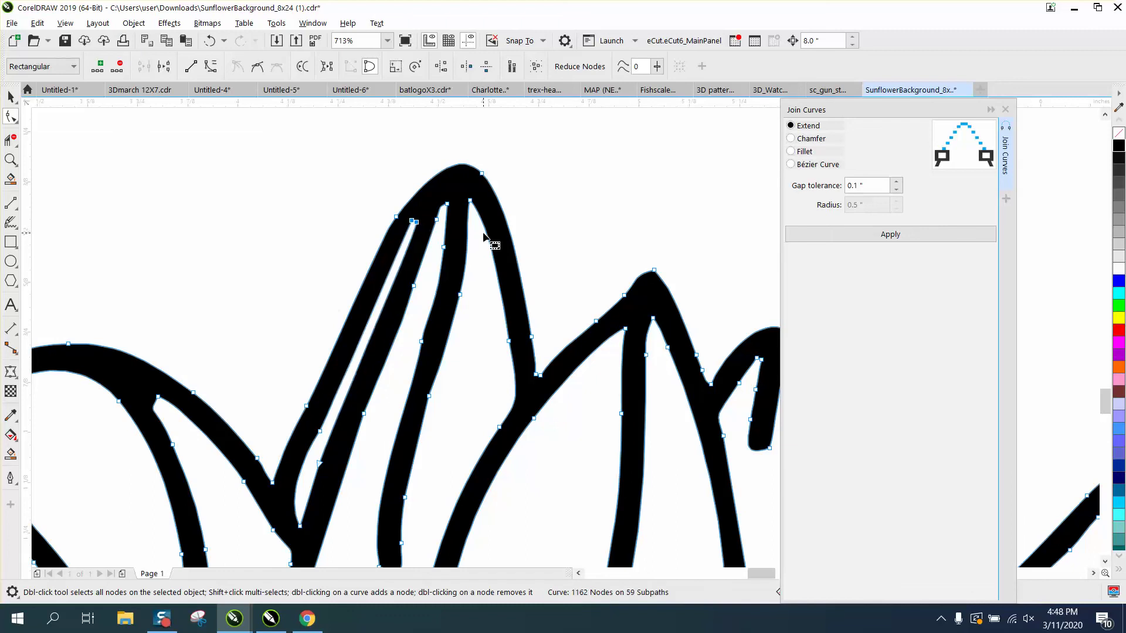
{"action": "scroll", "coordinate": [476, 238], "scroll_direction": "down", "scroll_amount": 2}
{"action": "scroll", "coordinate": [476, 239], "scroll_direction": "down", "scroll_amount": 1}
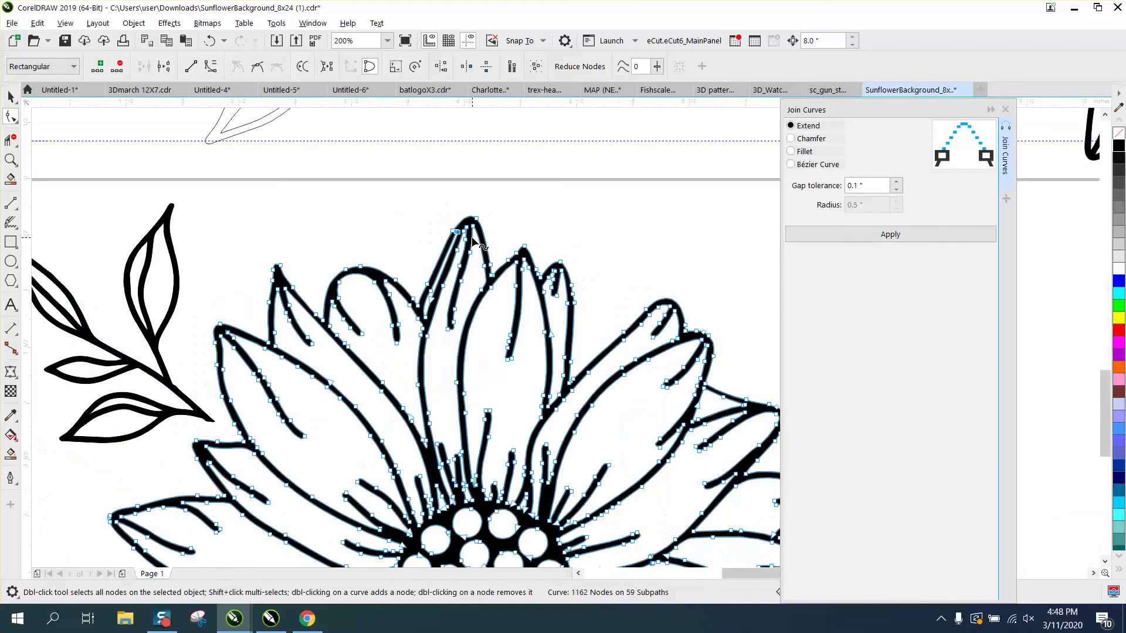
{"action": "scroll", "coordinate": [472, 240], "scroll_direction": "down", "scroll_amount": 2}
{"action": "left_click", "coordinate": [11, 97]}
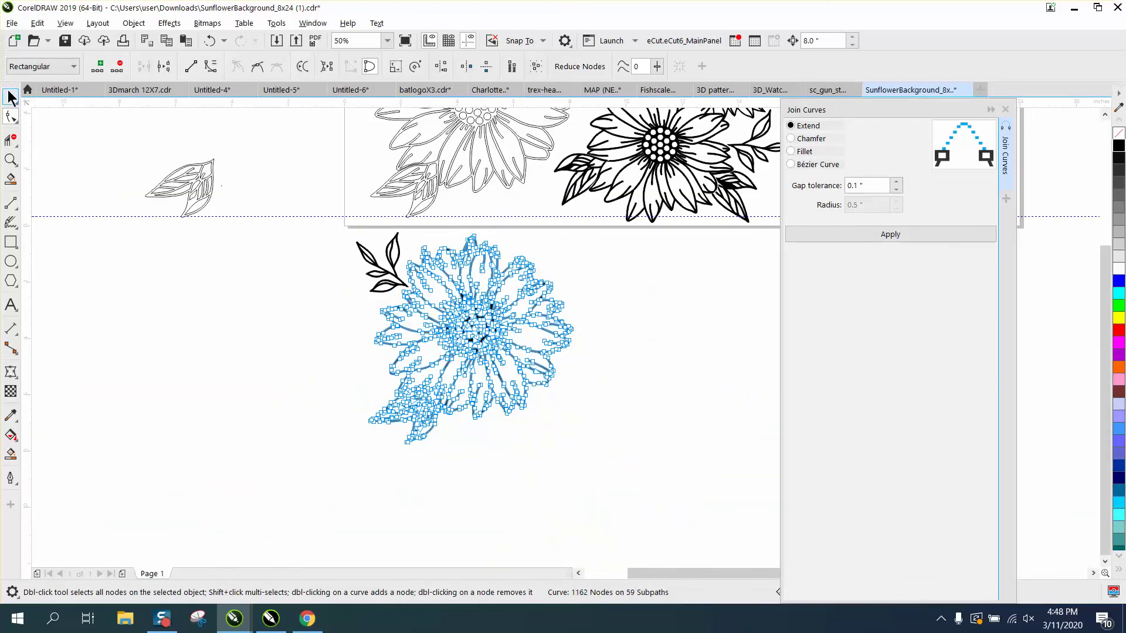
Step: Select the lower sunflower with its leaves and drag a duplicate to the right
{"action": "scroll", "coordinate": [285, 307], "scroll_direction": "down", "scroll_amount": 1}
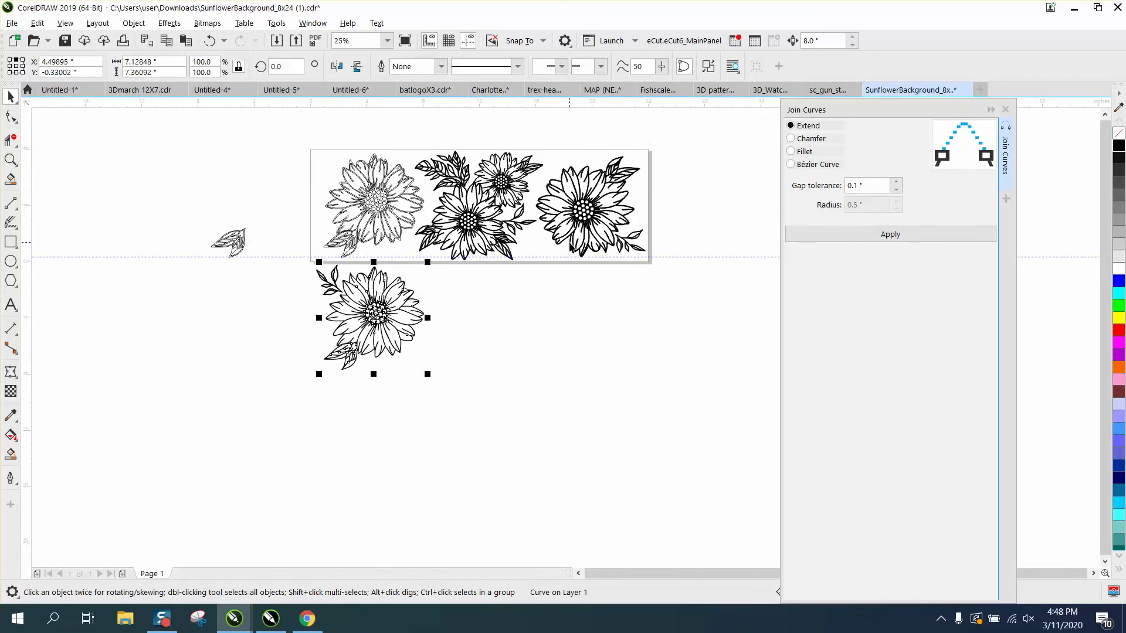
{"action": "left_click", "coordinate": [297, 294]}
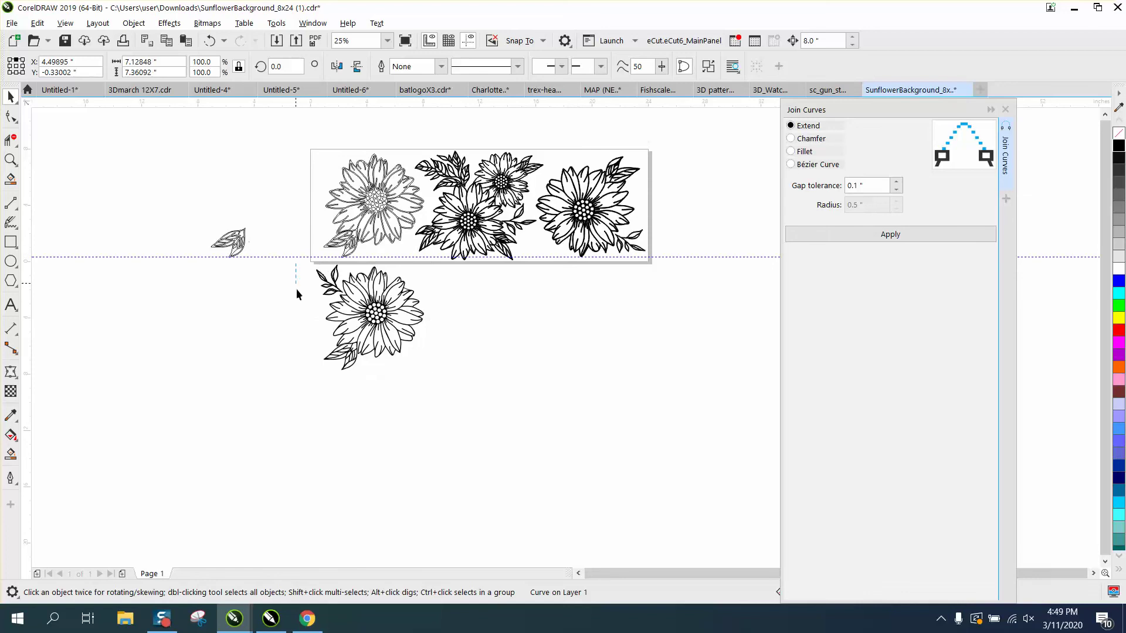
{"action": "left_click_drag", "start_coordinate": [471, 375], "coordinate": [472, 384]}
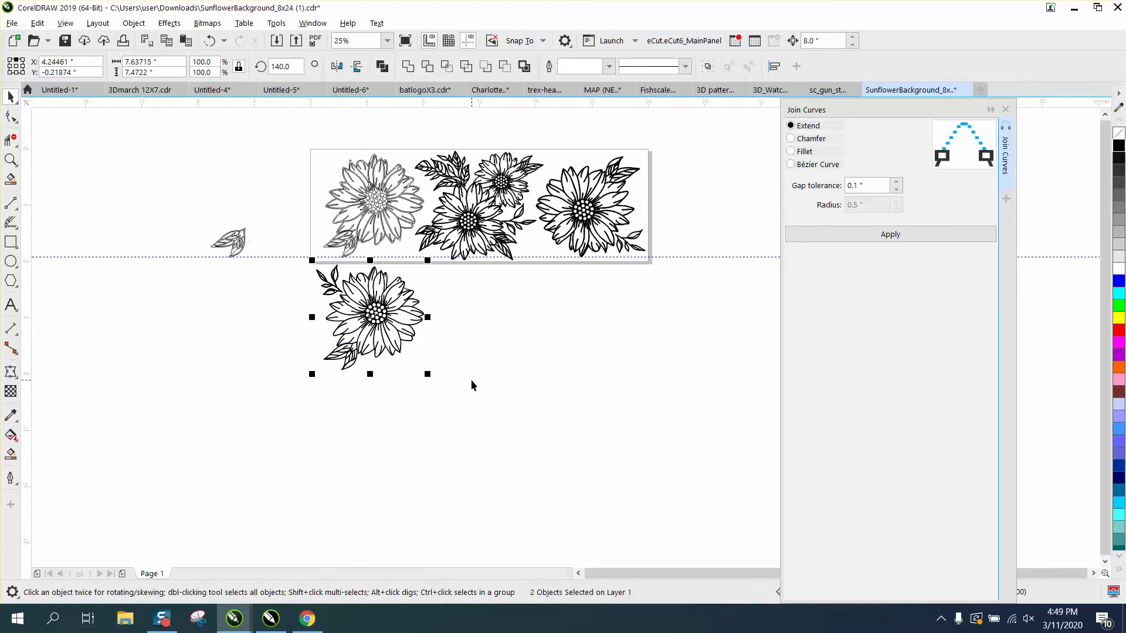
{"action": "left_click_drag", "start_coordinate": [358, 325], "coordinate": [592, 329]}
Step: Mirror the copy horizontally and vertically, nudge it slightly left, and zoom on its upper leaves
{"action": "left_click", "coordinate": [336, 66]}
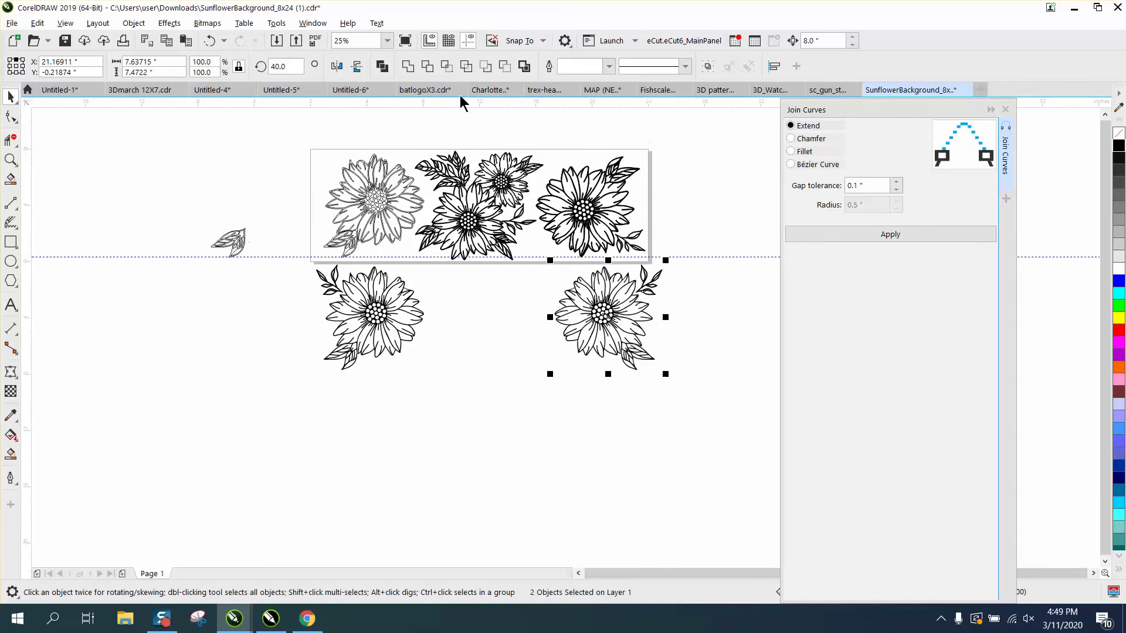
{"action": "left_click", "coordinate": [357, 66]}
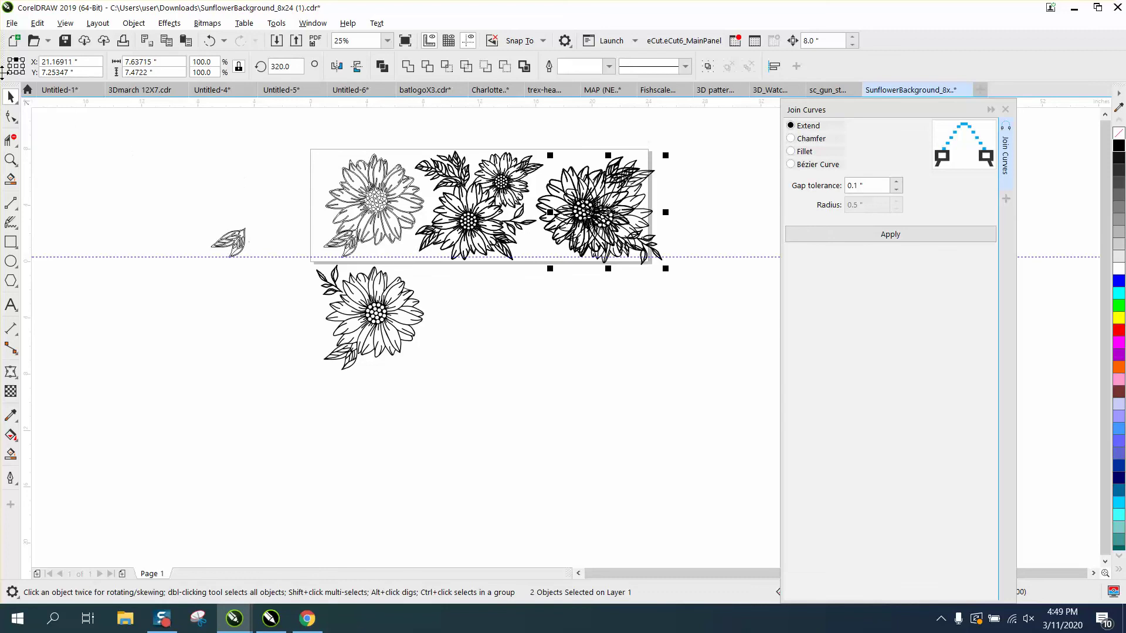
{"action": "left_click", "coordinate": [212, 42]}
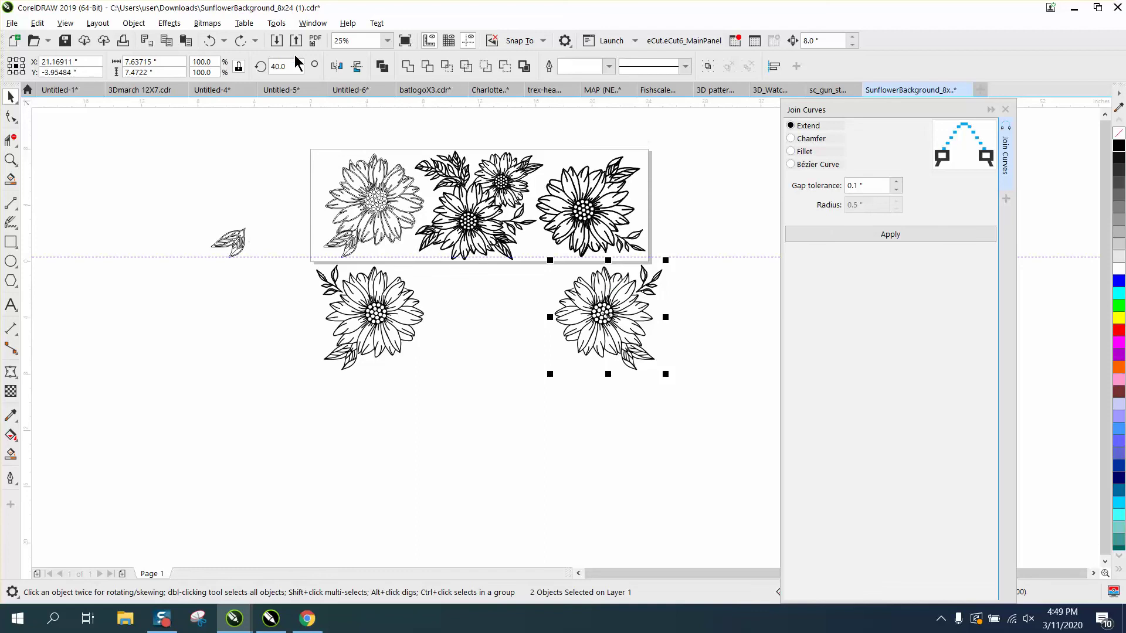
{"action": "left_click", "coordinate": [357, 68]}
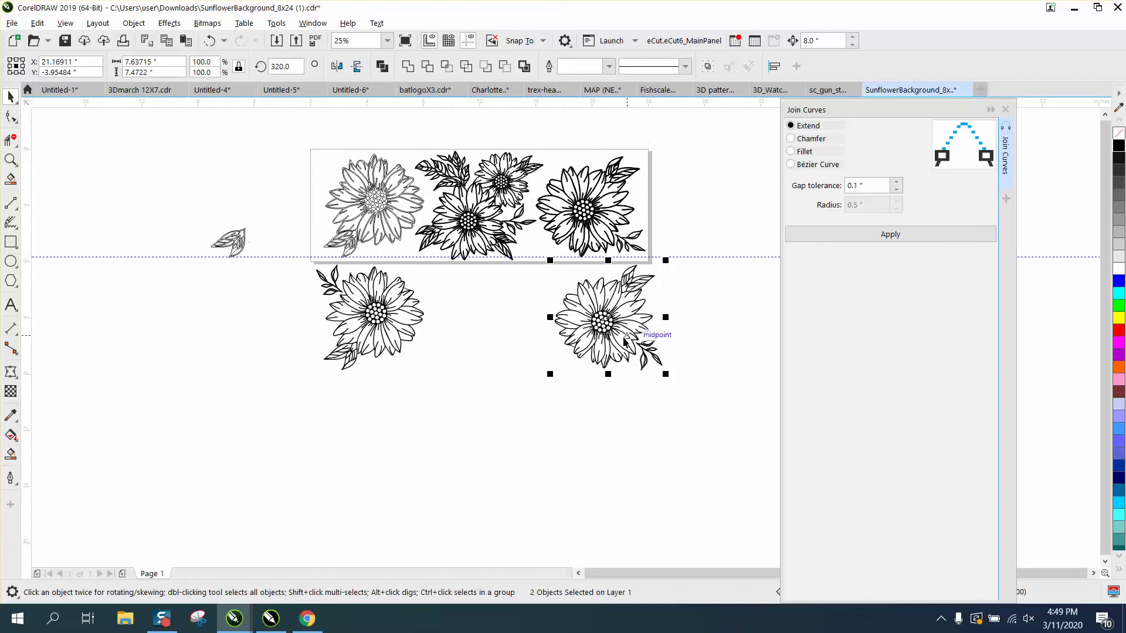
{"action": "left_click_drag", "start_coordinate": [600, 329], "coordinate": [588, 330]}
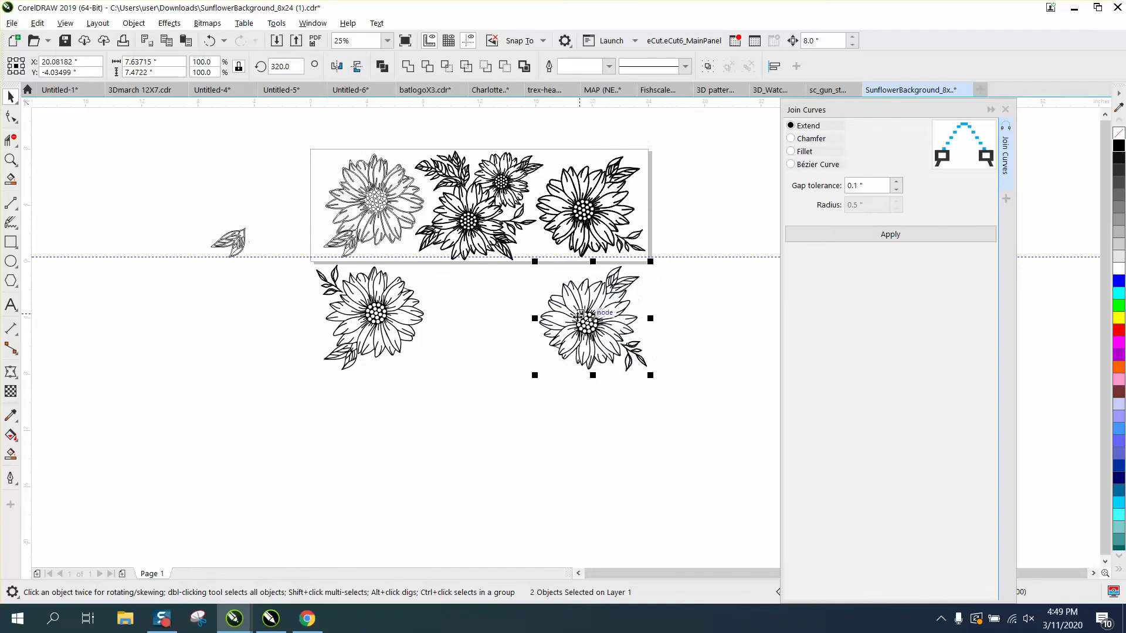
{"action": "left_click", "coordinate": [10, 158]}
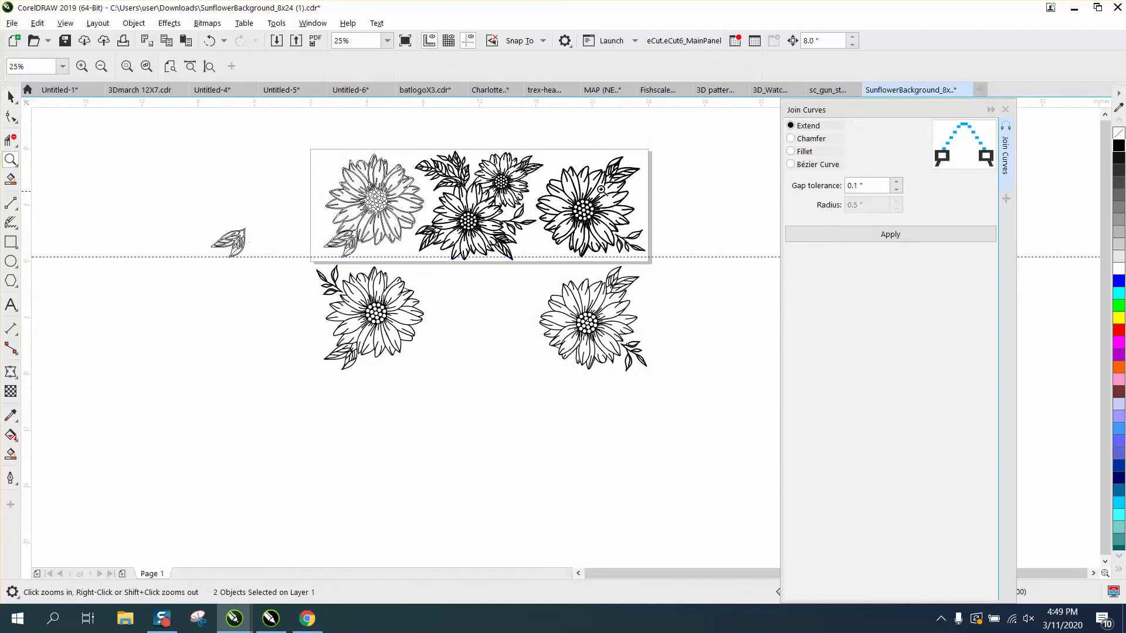
{"action": "left_click_drag", "start_coordinate": [578, 168], "coordinate": [701, 214]}
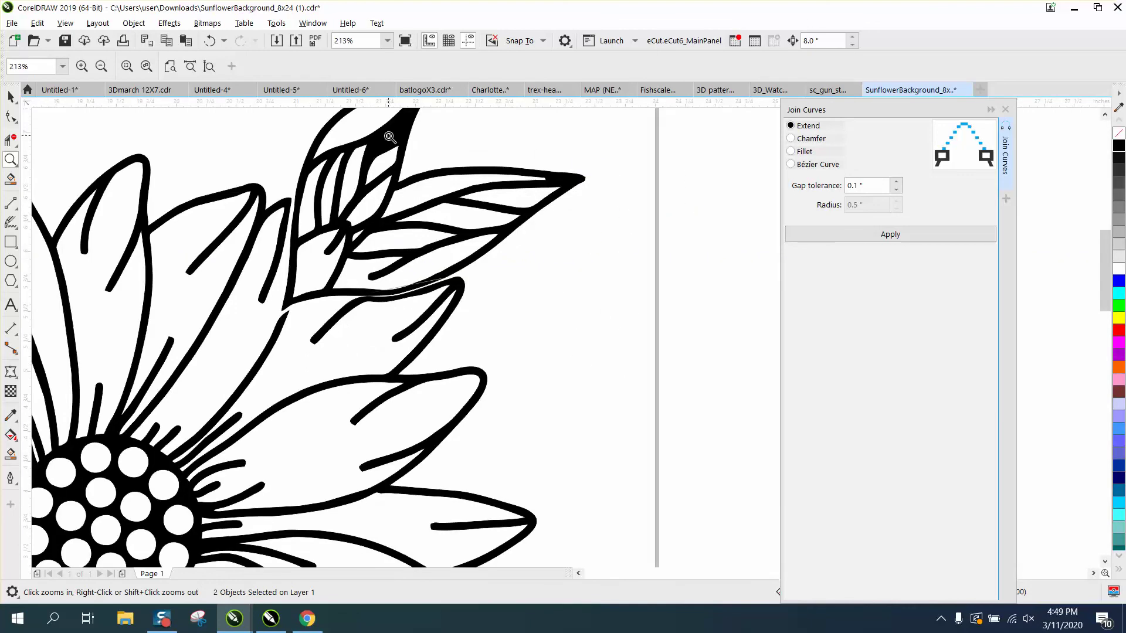
Step: Reshape the top-right flower's petal tip by pulling one of its nodes down
{"action": "scroll", "coordinate": [405, 198], "scroll_direction": "down", "scroll_amount": 3}
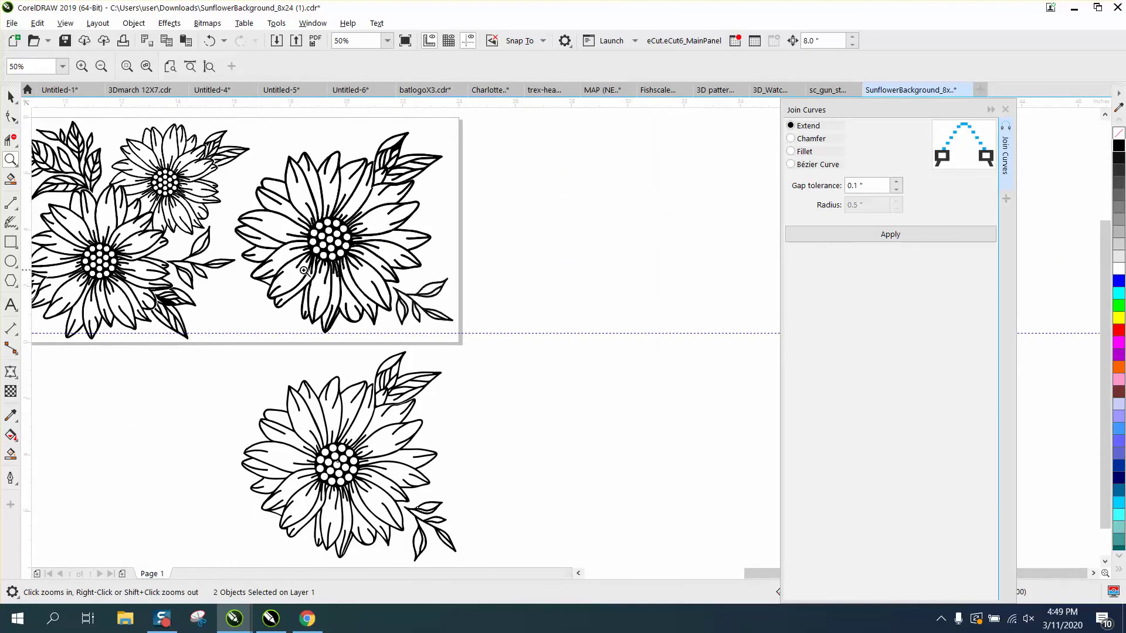
{"action": "left_click", "coordinate": [11, 97]}
{"action": "left_click", "coordinate": [417, 220]}
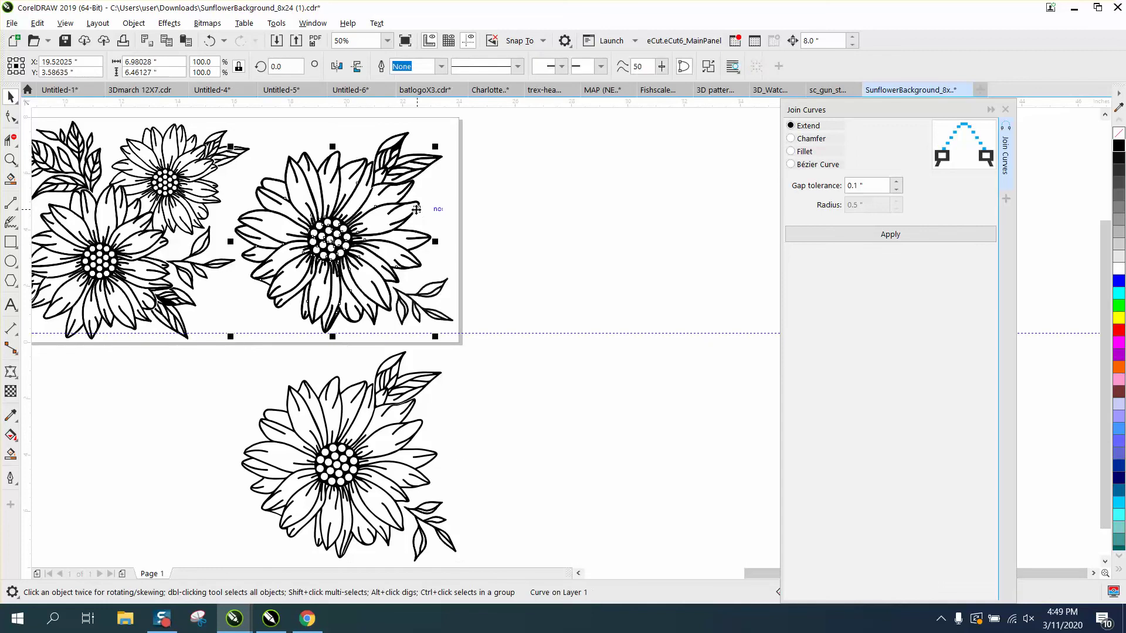
{"action": "key", "text": "F10"}
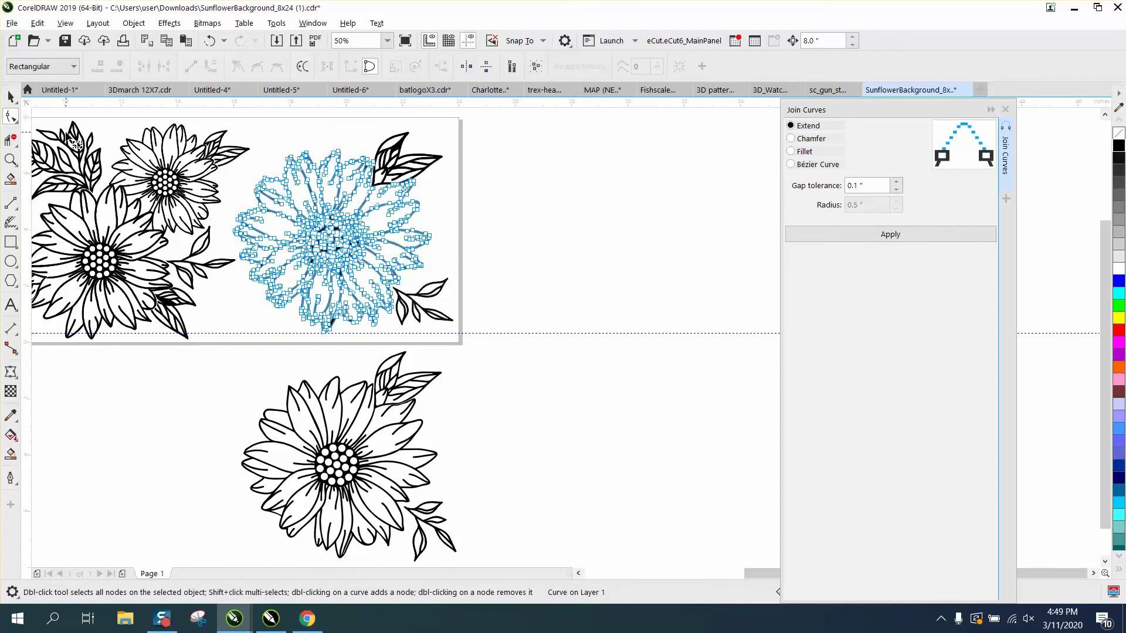
{"action": "left_click", "coordinate": [10, 160]}
{"action": "left_click_drag", "start_coordinate": [482, 228], "coordinate": [482, 228]}
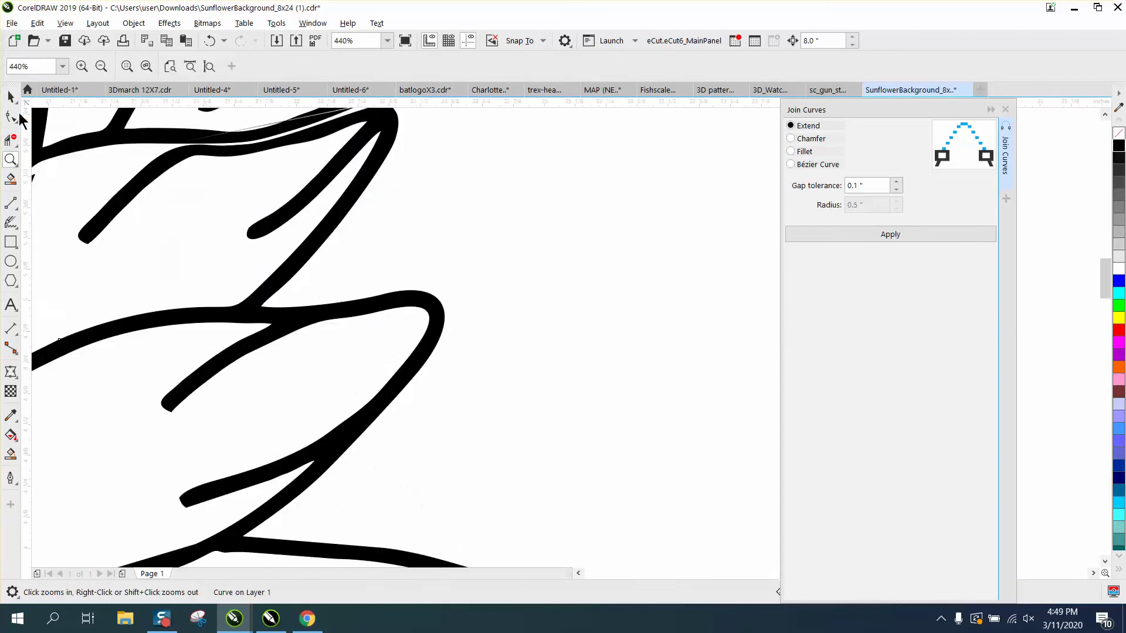
{"action": "left_click", "coordinate": [11, 116]}
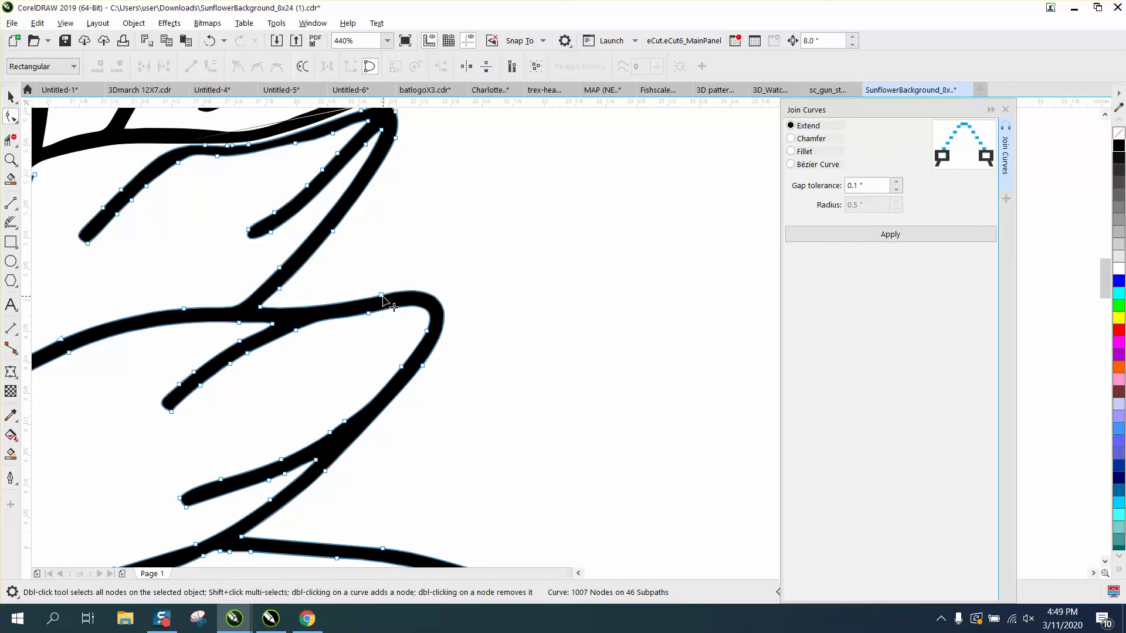
{"action": "left_click_drag", "start_coordinate": [382, 295], "coordinate": [407, 285]}
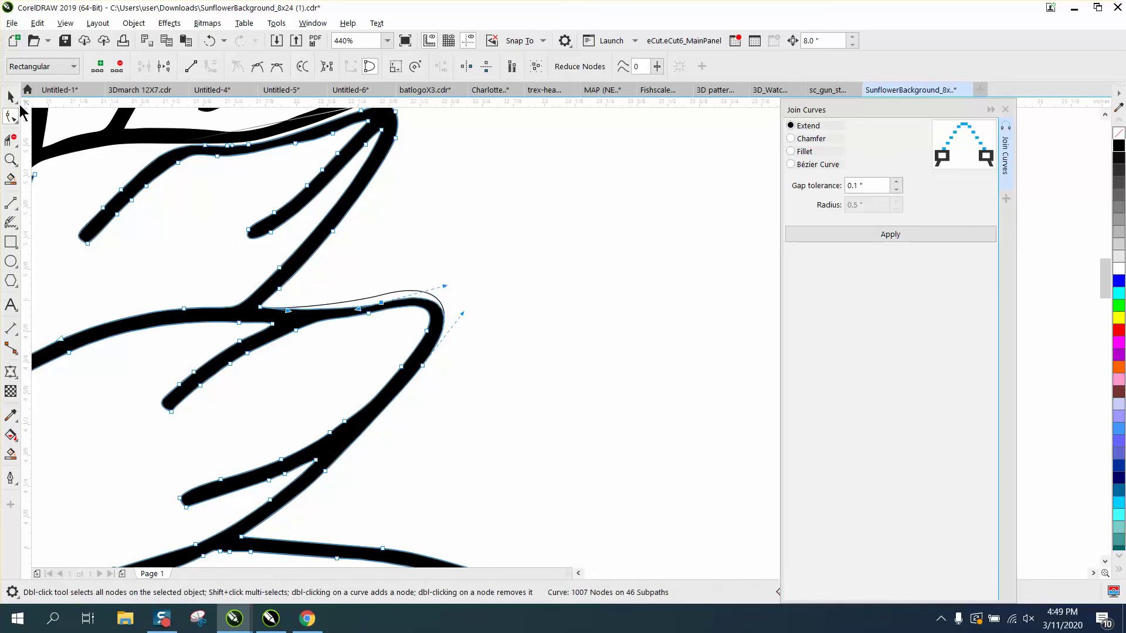
Step: Delete the stray thin double line lying on the petal
{"action": "left_click", "coordinate": [11, 97]}
{"action": "key", "text": "space"}
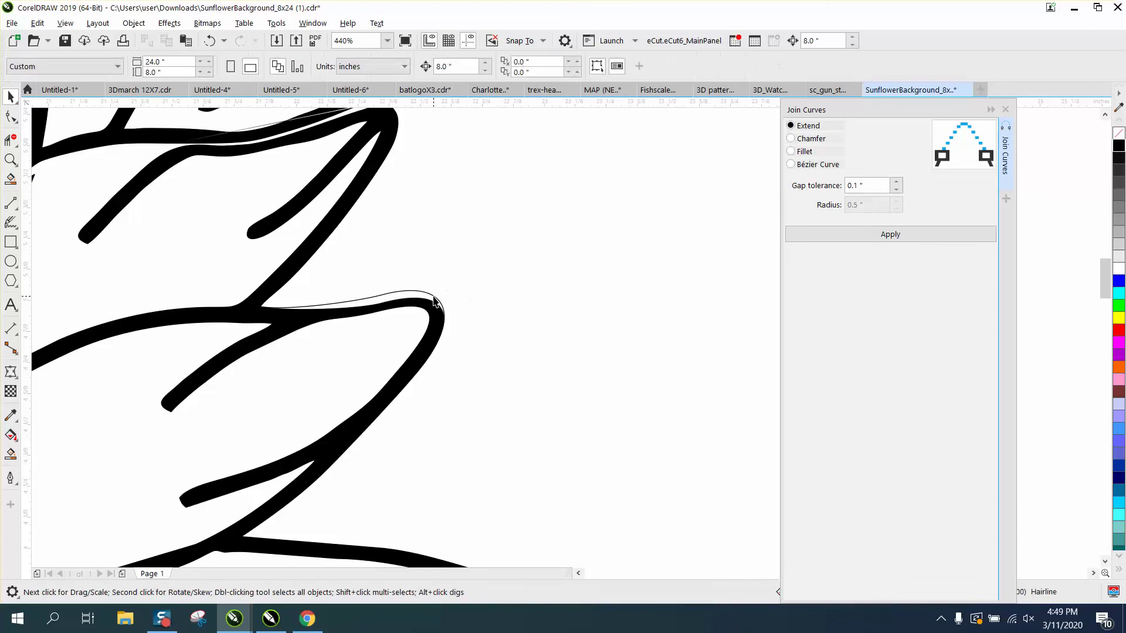
{"action": "left_click", "coordinate": [434, 296]}
{"action": "key", "text": "Delete"}
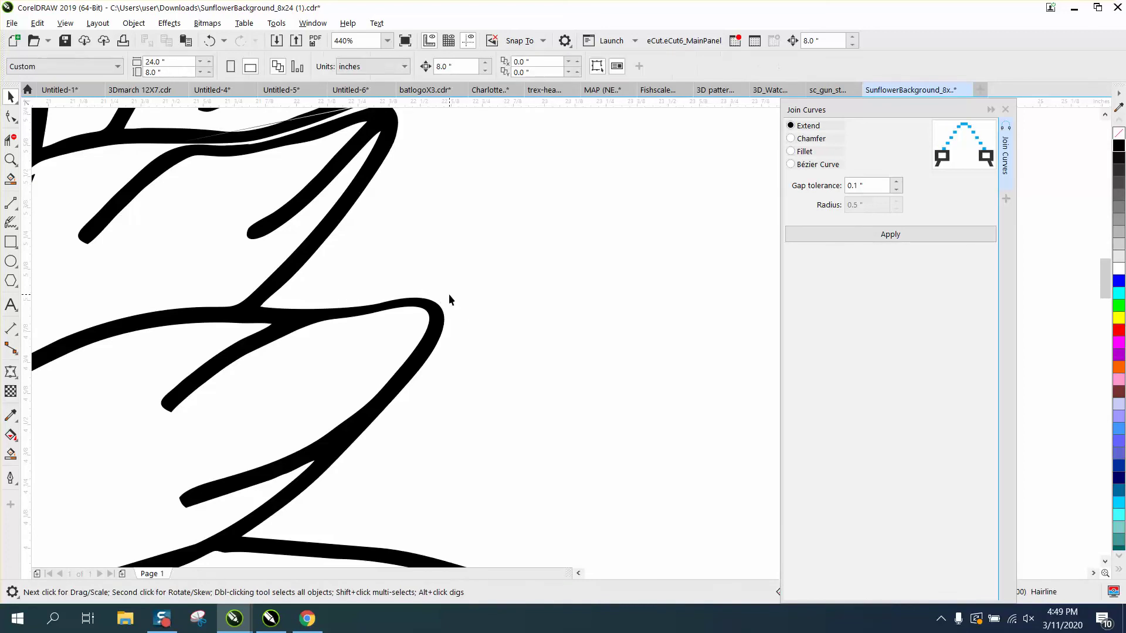
Step: Smooth the petal edge by bending its curve segment upward
{"action": "scroll", "coordinate": [487, 303], "scroll_direction": "down", "scroll_amount": 3}
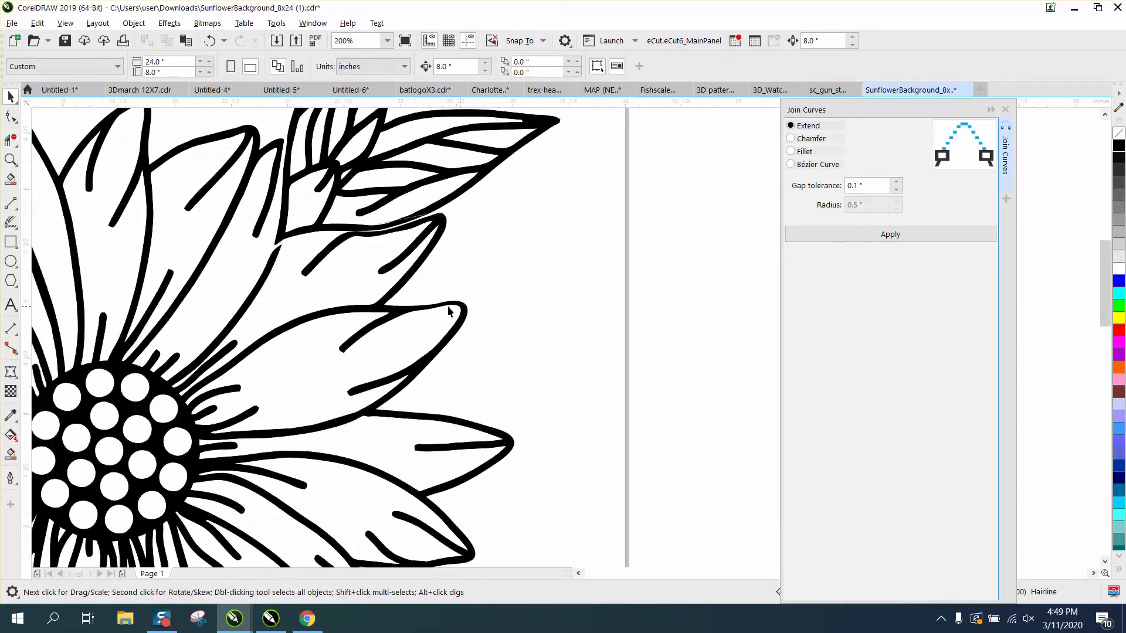
{"action": "left_click", "coordinate": [11, 159]}
{"action": "left_click_drag", "start_coordinate": [347, 282], "coordinate": [535, 376]}
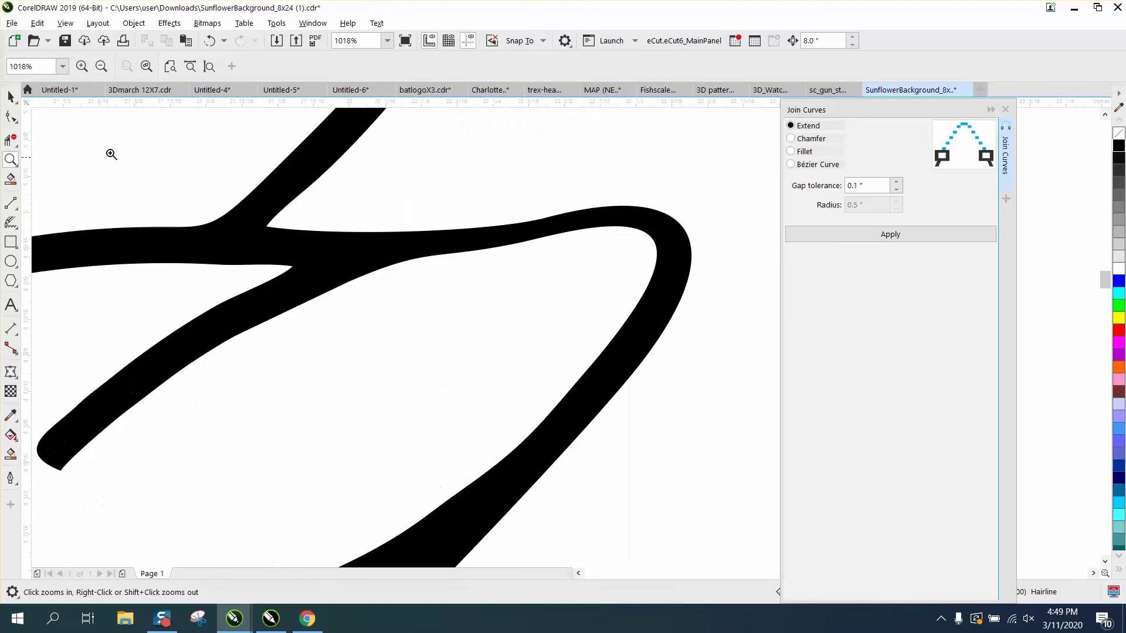
{"action": "left_click", "coordinate": [11, 116]}
{"action": "left_click", "coordinate": [471, 227]}
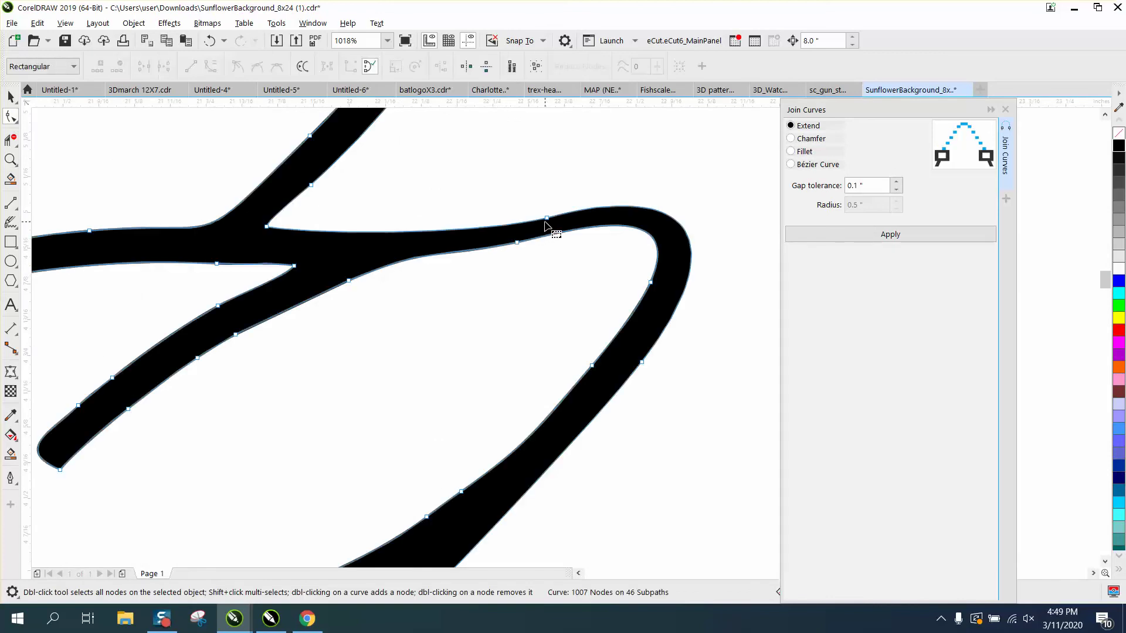
{"action": "left_click_drag", "start_coordinate": [547, 227], "coordinate": [575, 215]}
{"action": "scroll", "coordinate": [573, 223], "scroll_direction": "down", "scroll_amount": 6}
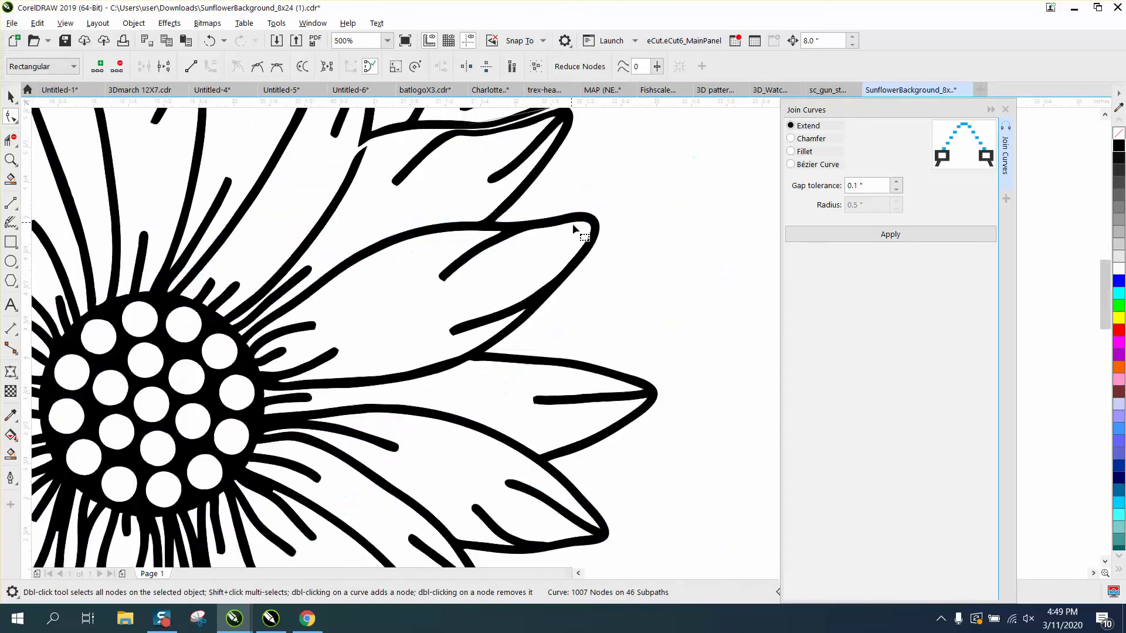
{"action": "scroll", "coordinate": [576, 240], "scroll_direction": "down", "scroll_amount": 3}
{"action": "scroll", "coordinate": [389, 350], "scroll_direction": "up", "scroll_amount": 1}
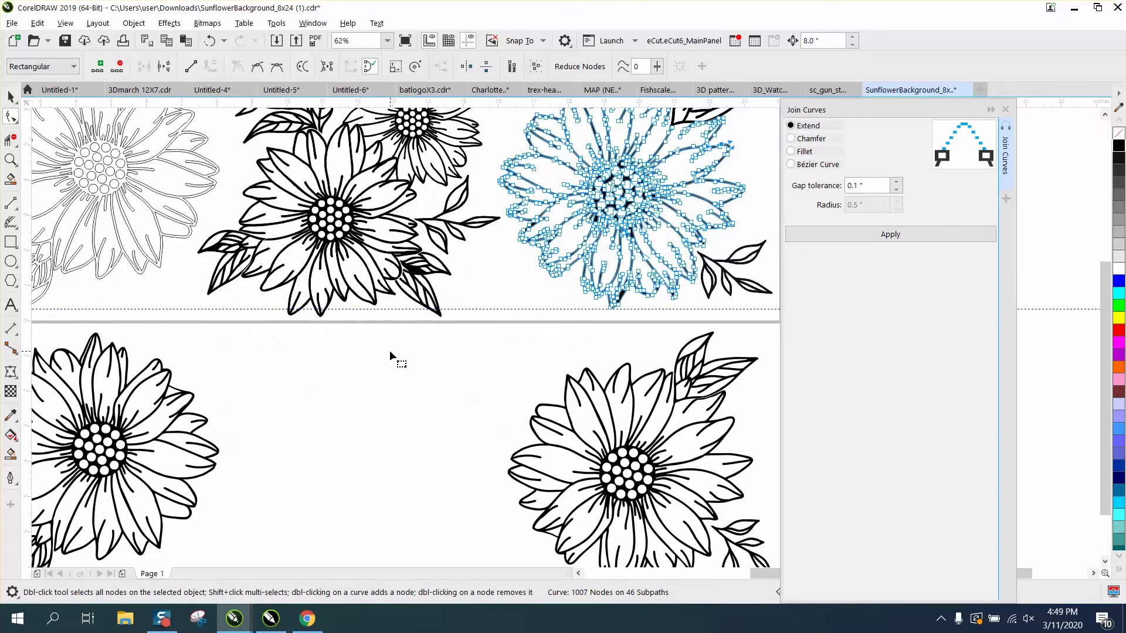
{"action": "left_click", "coordinate": [11, 159]}
{"action": "right_click", "coordinate": [462, 398]}
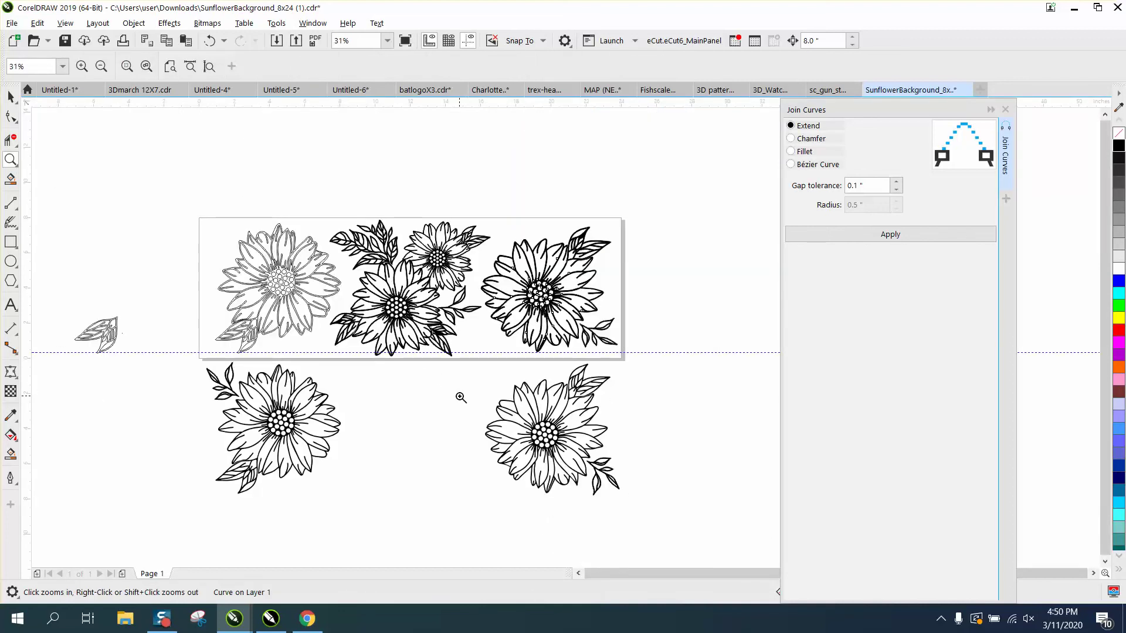
{"action": "left_click_drag", "start_coordinate": [186, 349], "coordinate": [675, 537]}
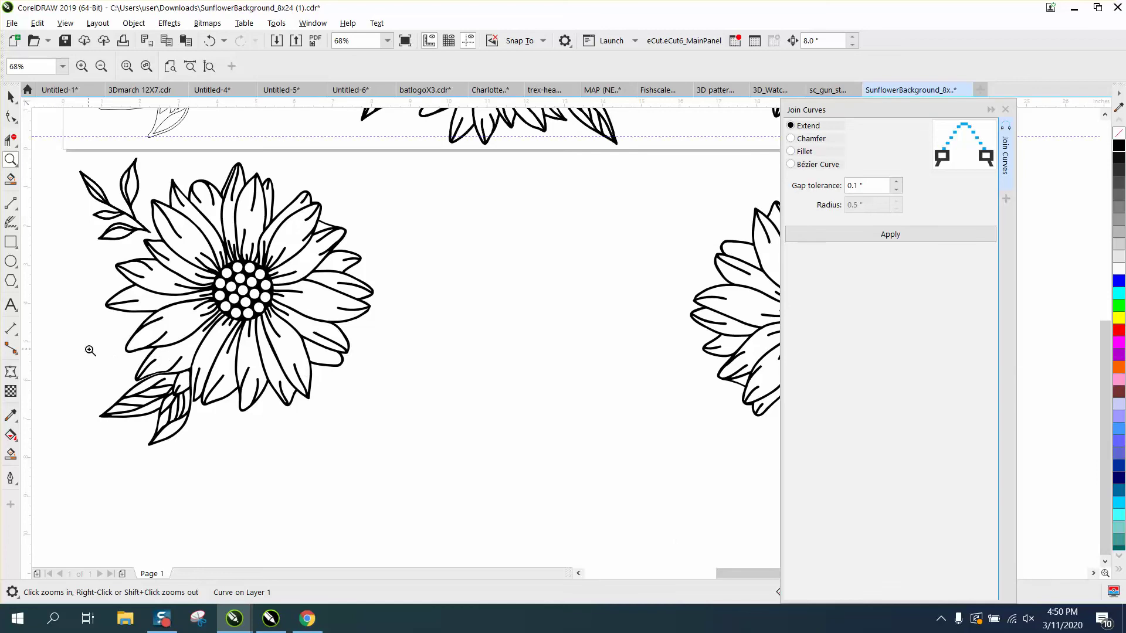
{"action": "left_click_drag", "start_coordinate": [90, 350], "coordinate": [376, 445]}
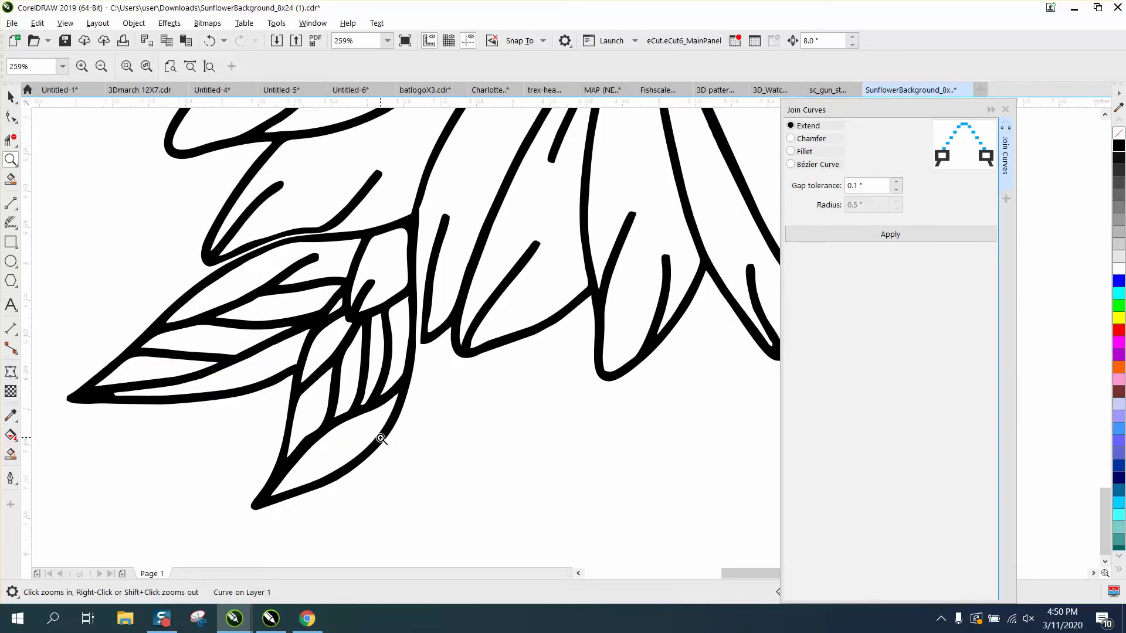